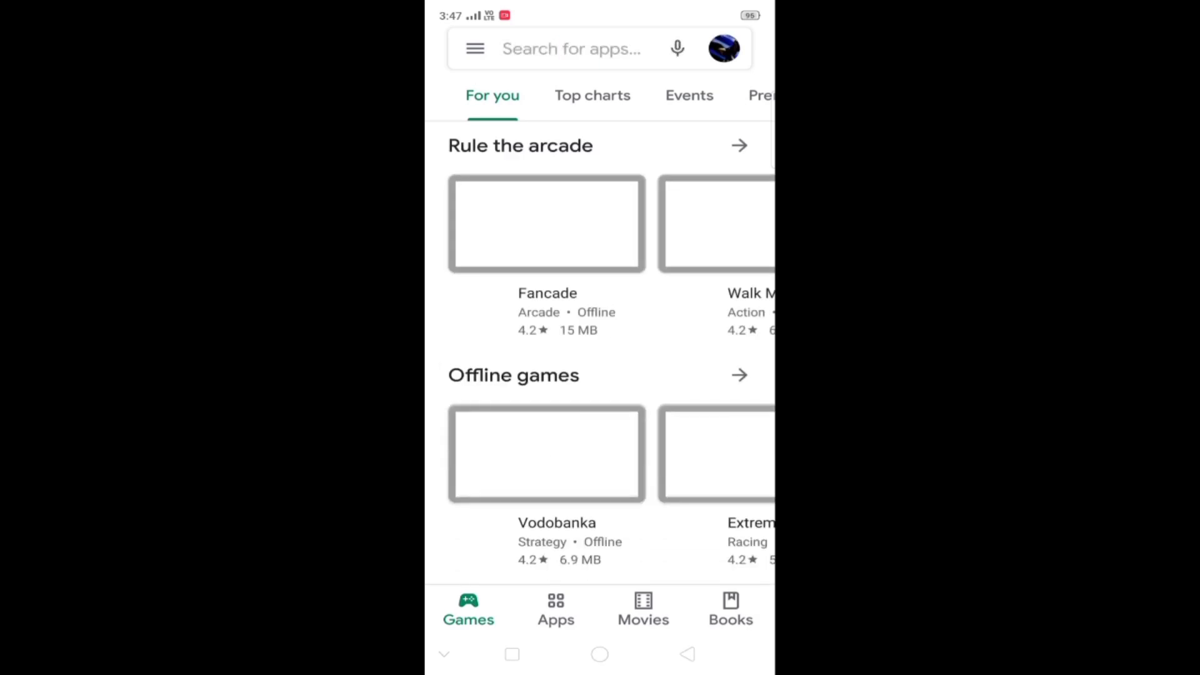
# Turn on mobile data from the quick settings shade
pyautogui.moveTo(600, 10); pyautogui.dragTo(600, 375)
pyautogui.click(560, 107)
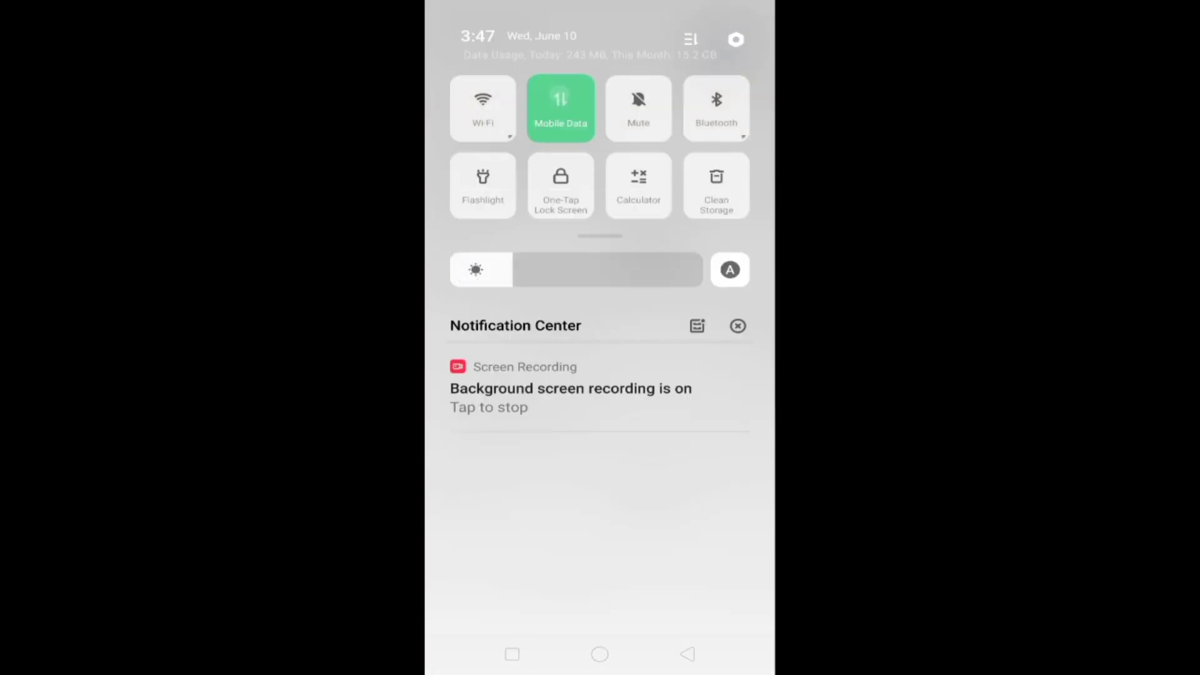
pyautogui.moveTo(600, 469); pyautogui.dragTo(601, 94)
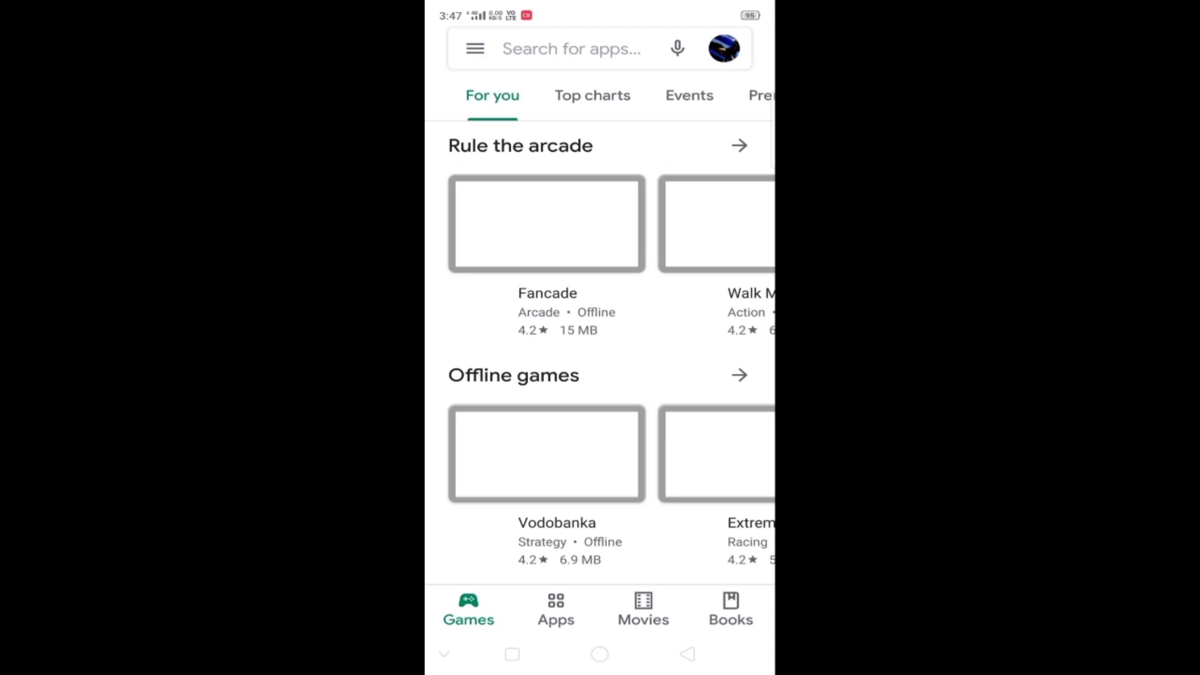
# Search Play Store for 'turbo c android' and open the TurboCdroid listing
pyautogui.click(572, 48)
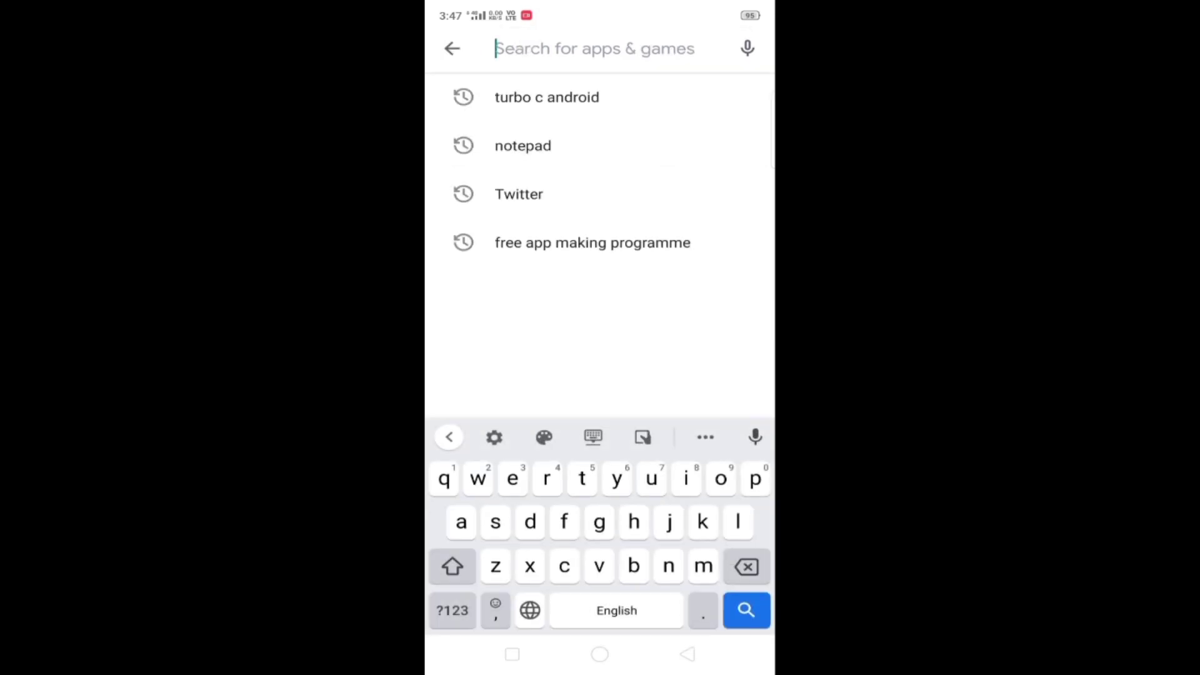
pyautogui.click(547, 98)
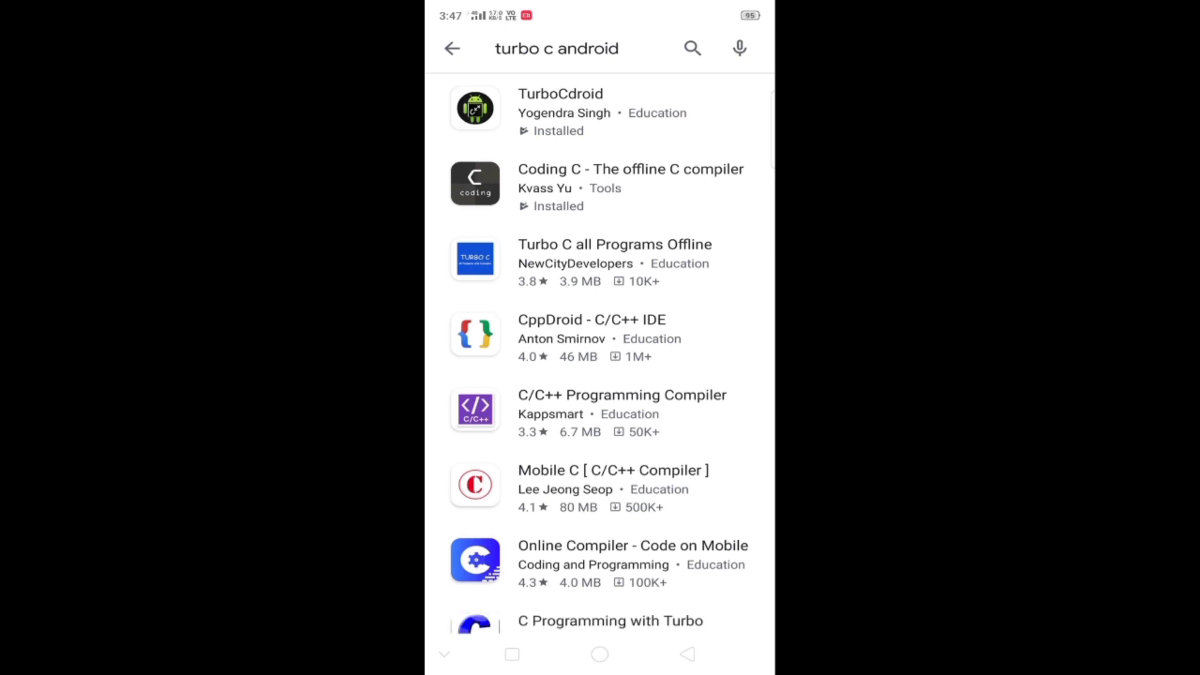
pyautogui.click(560, 112)
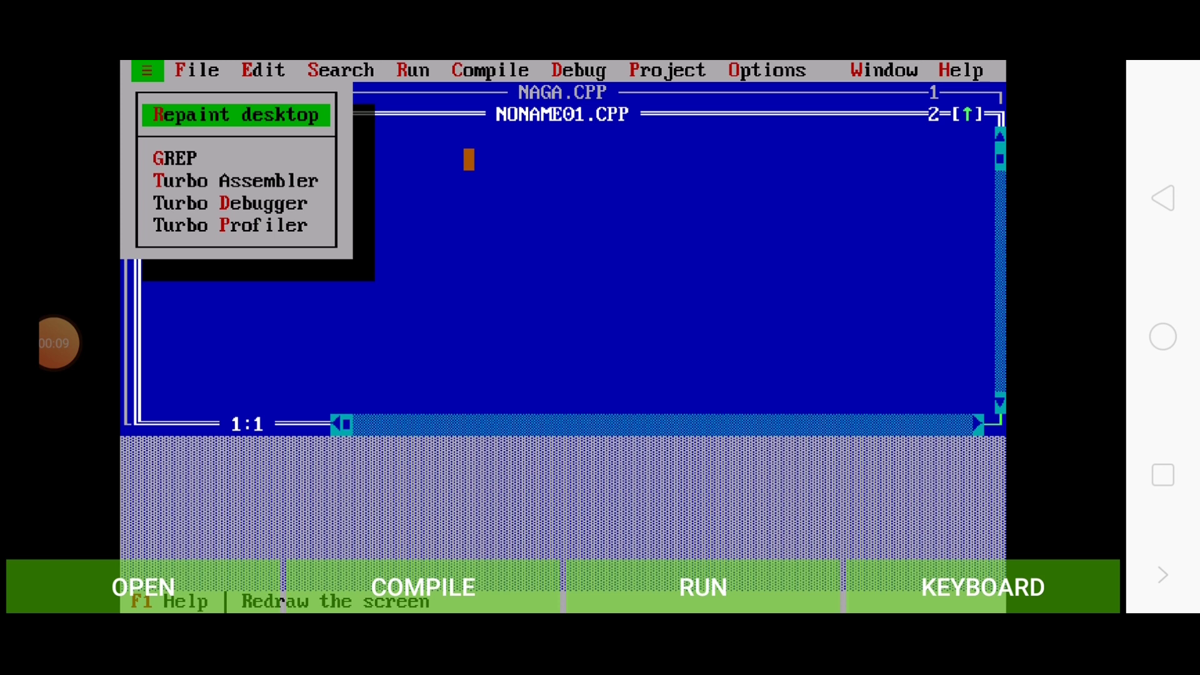
# Create a new file via File > New and close the NONAME01.CPP window
pyautogui.click(469, 159)
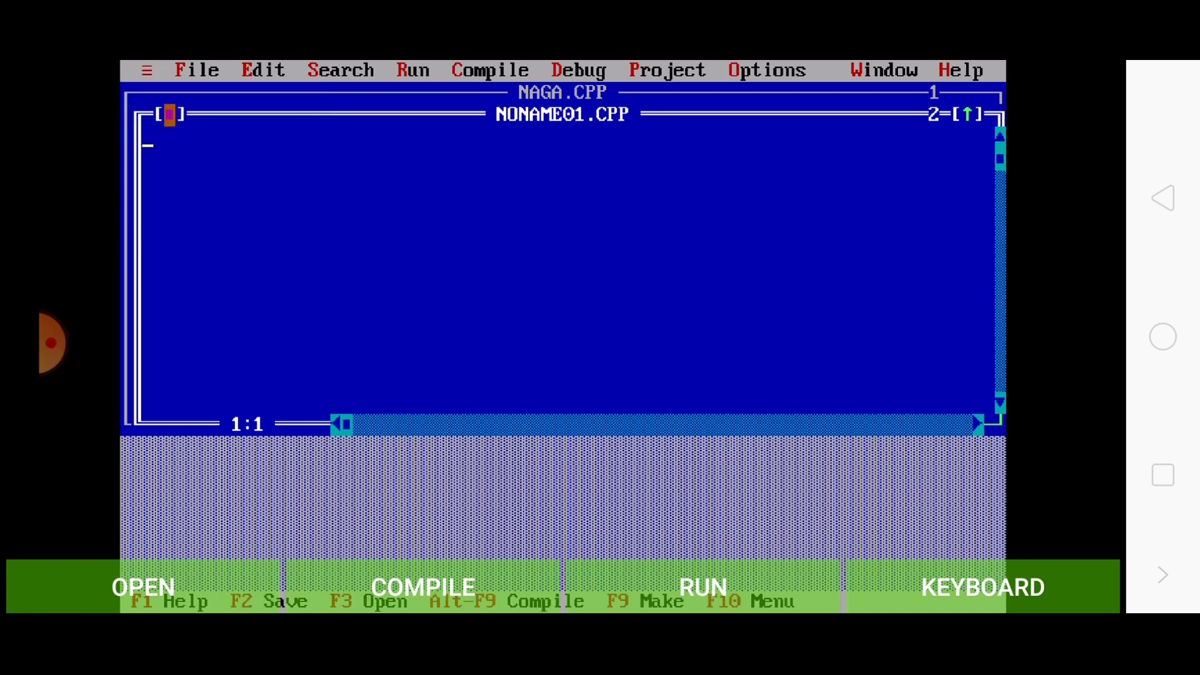
pyautogui.click(170, 114)
pyautogui.click(180, 70)
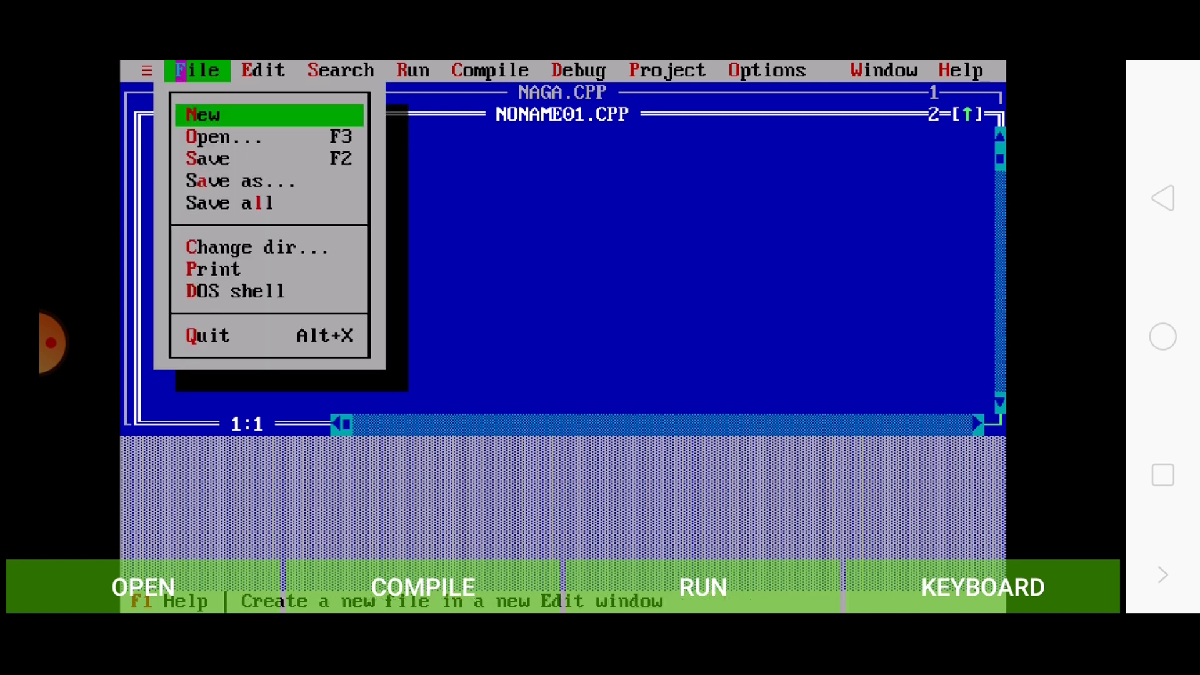
pyautogui.click(258, 113)
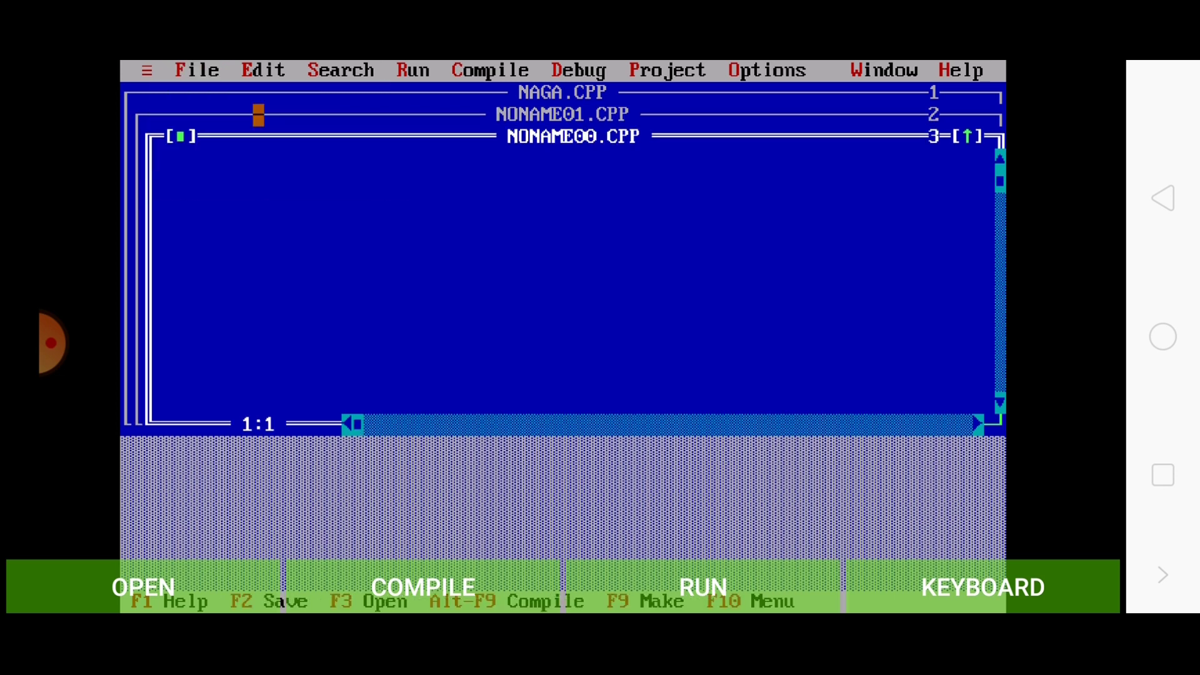
pyautogui.click(258, 114)
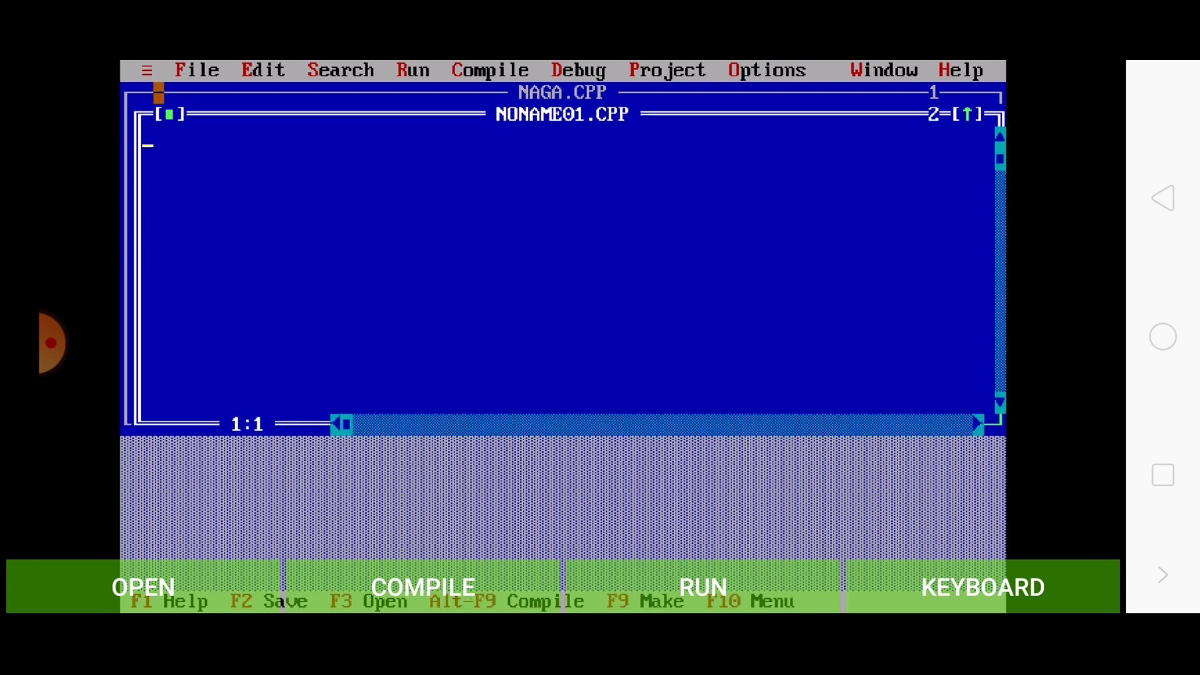
pyautogui.click(170, 113)
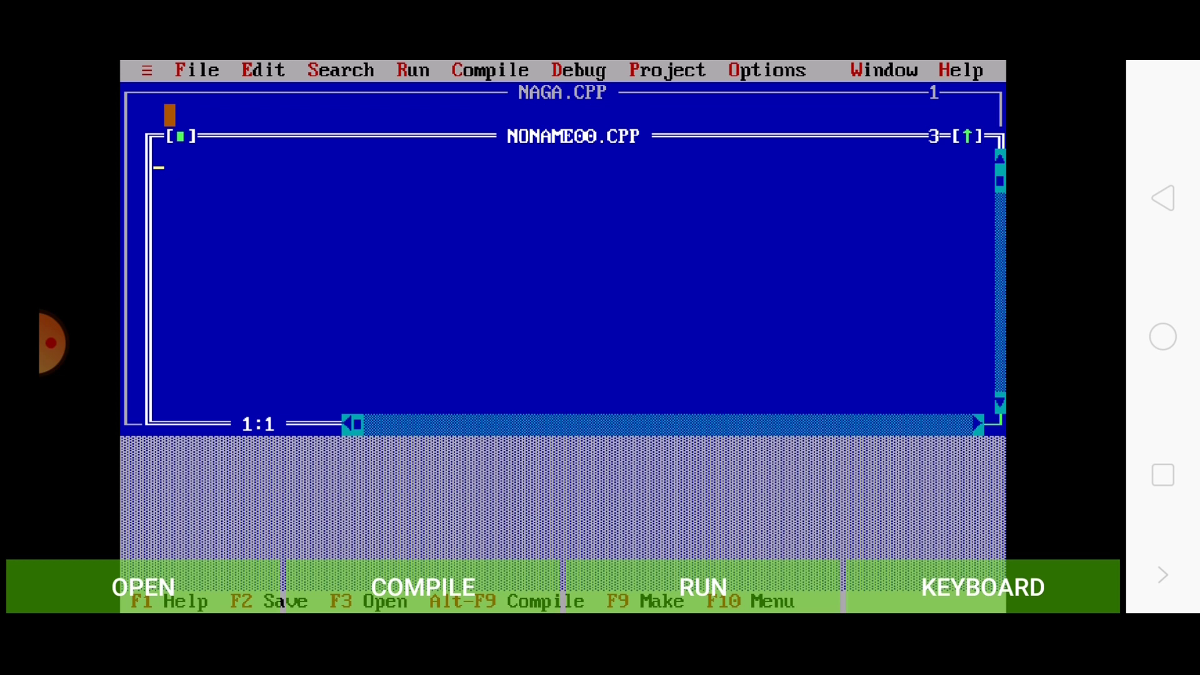
# Close the NAGA.CPP window and maximize the NONAME00.CPP editor
pyautogui.click(203, 69)
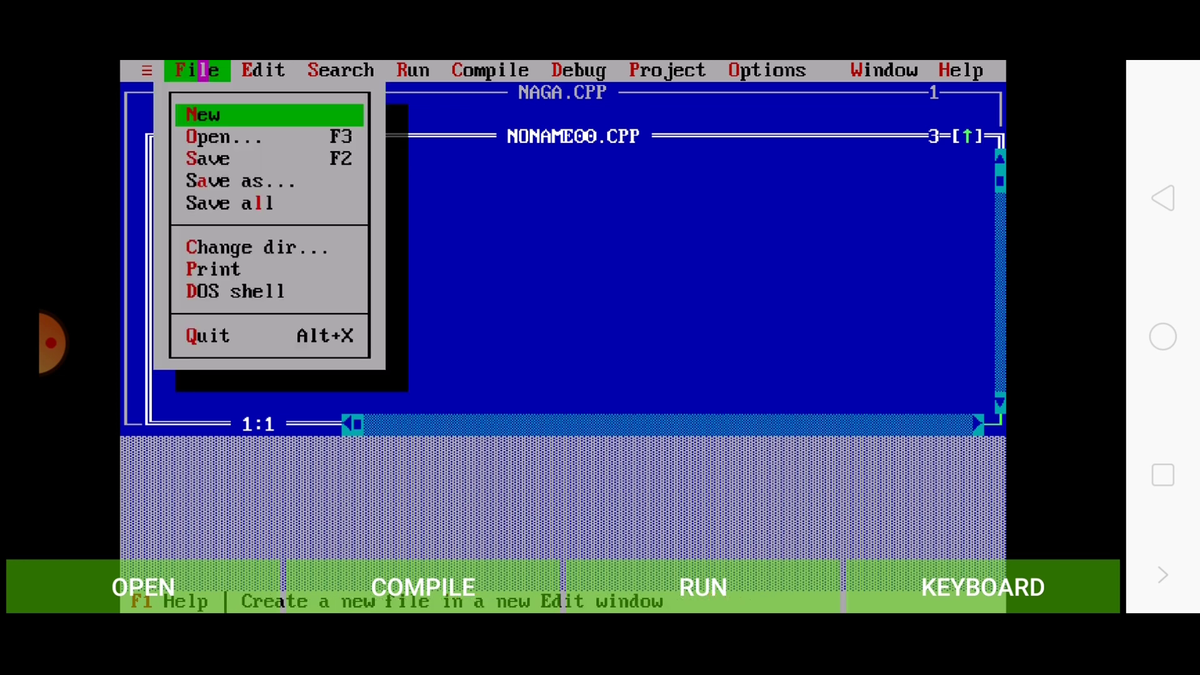
pyautogui.click(125, 160)
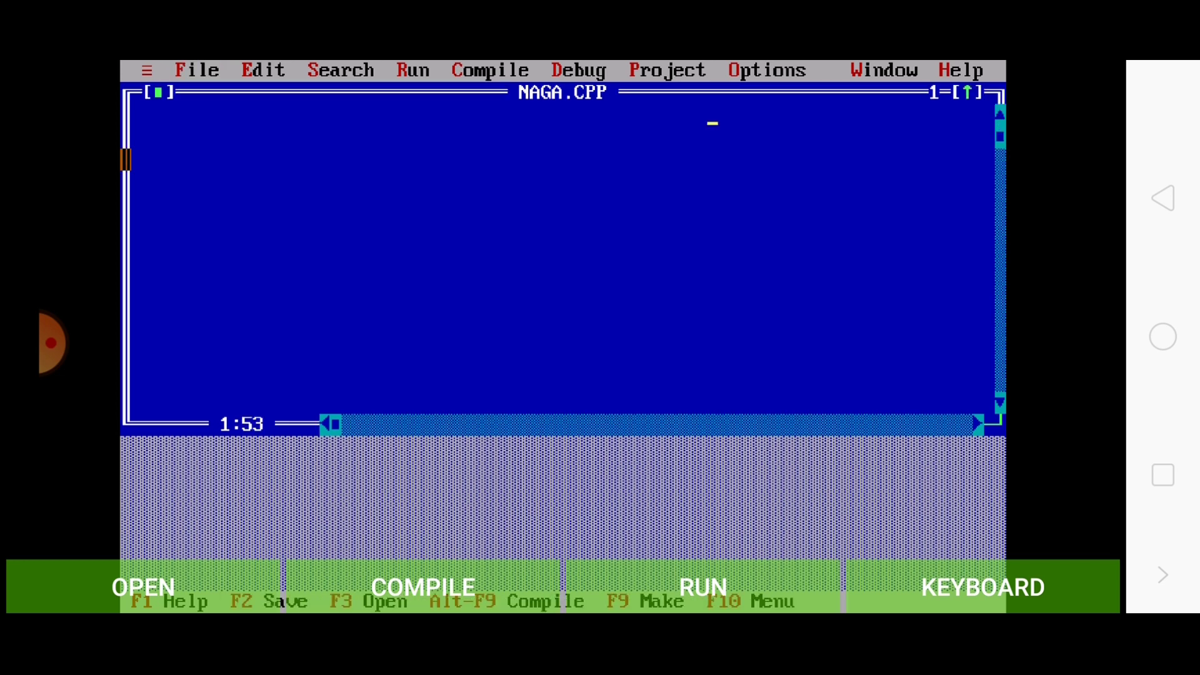
pyautogui.click(159, 92)
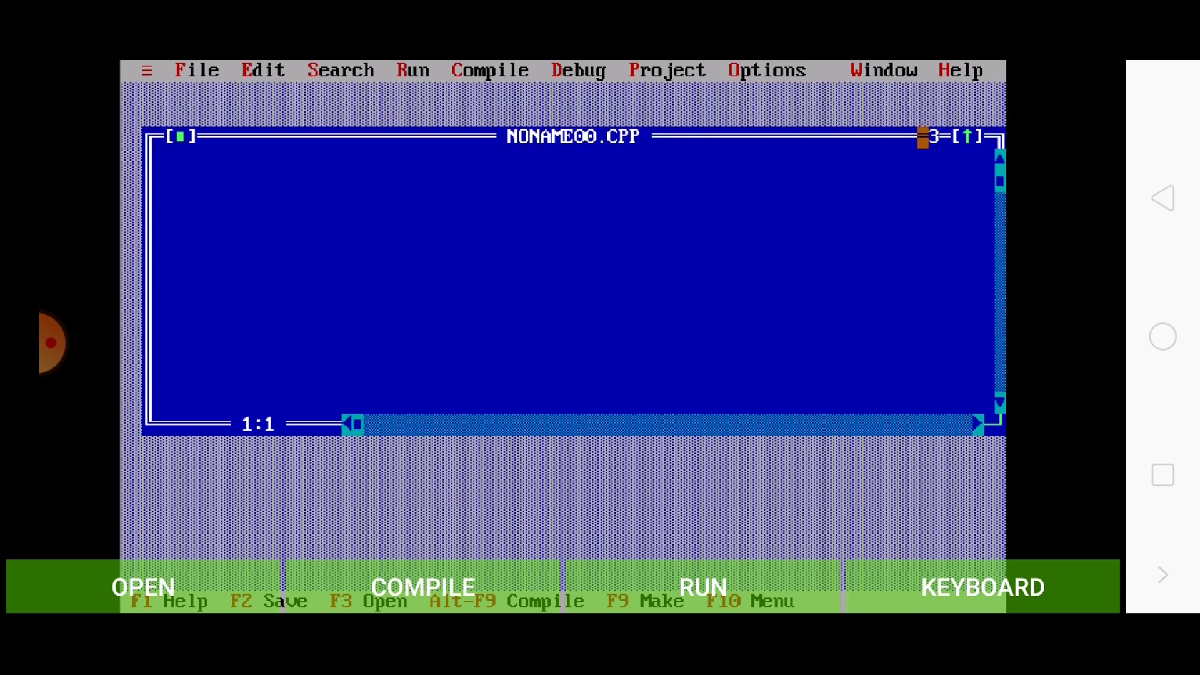
pyautogui.click(967, 138)
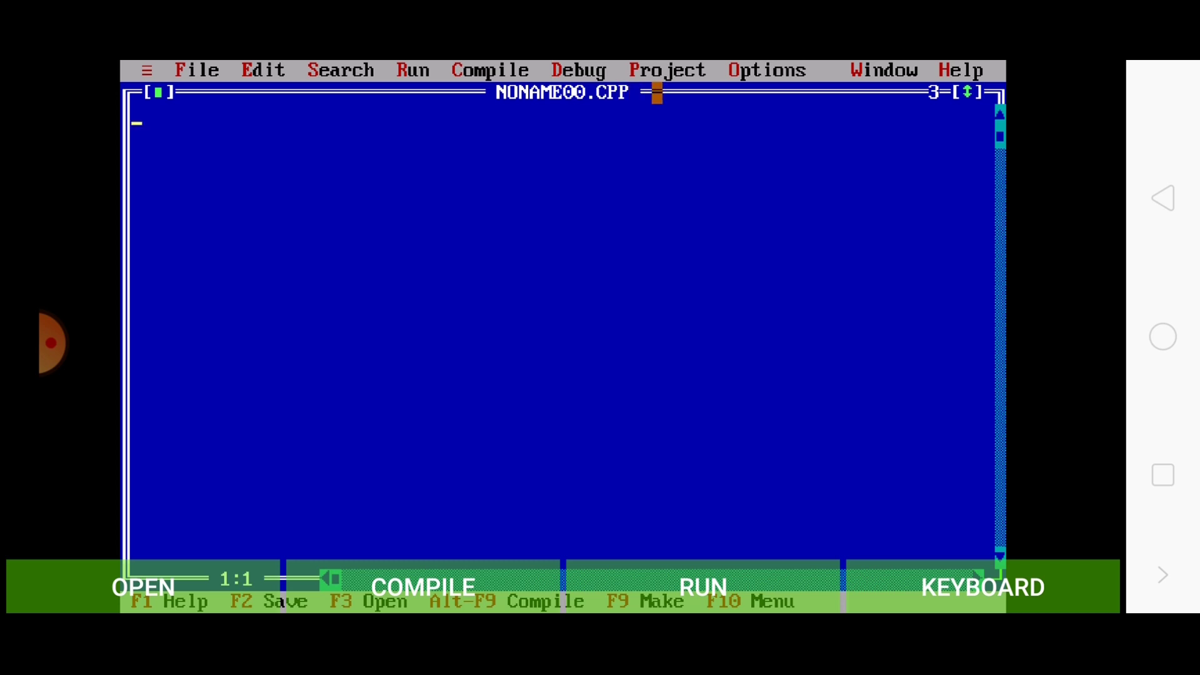
# Start File > Save as and enter NAME.CPP in the Save File As field
pyautogui.click(214, 70)
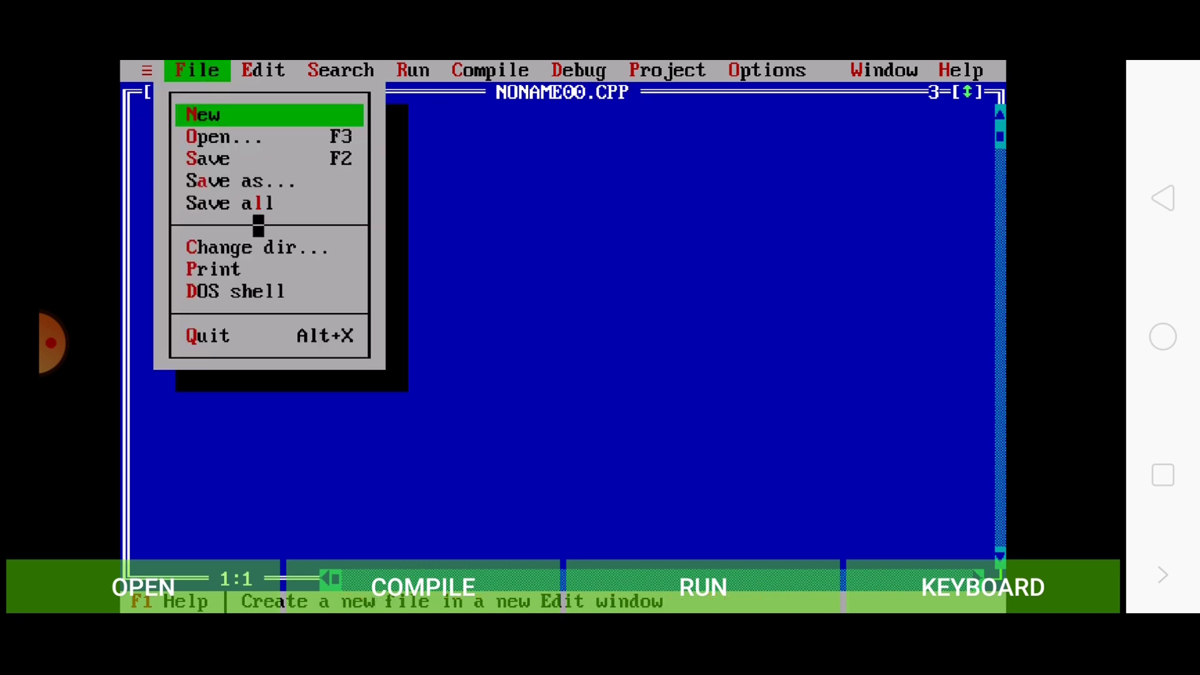
pyautogui.click(269, 181)
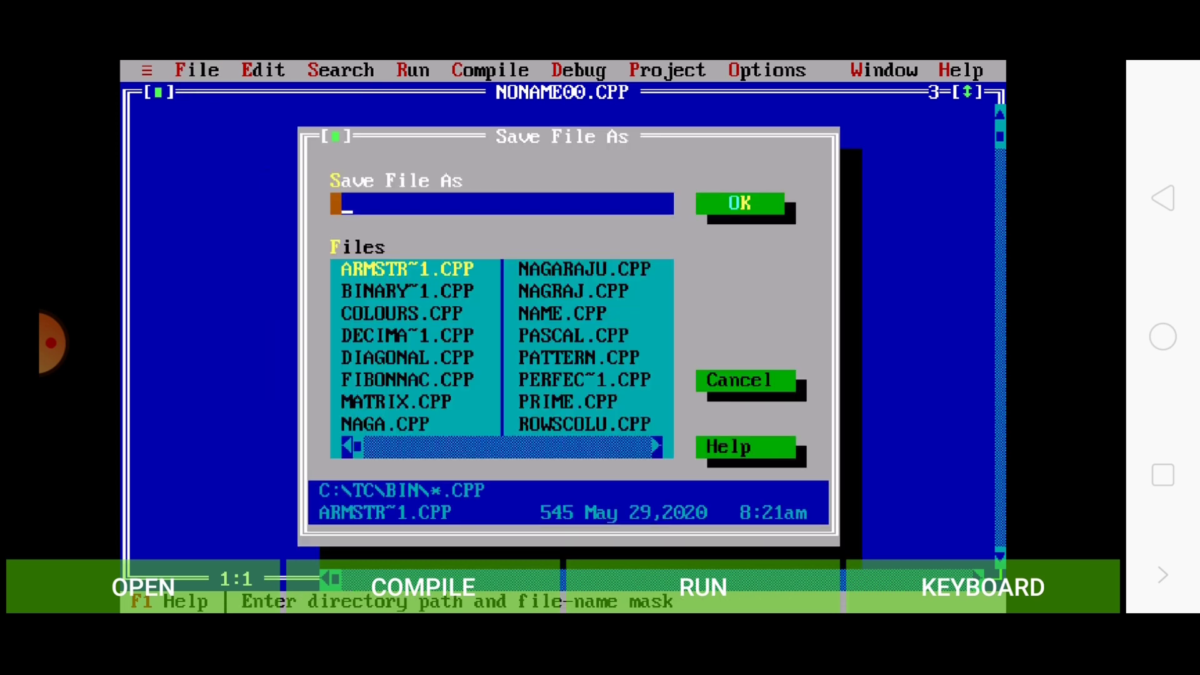
pyautogui.click(983, 587)
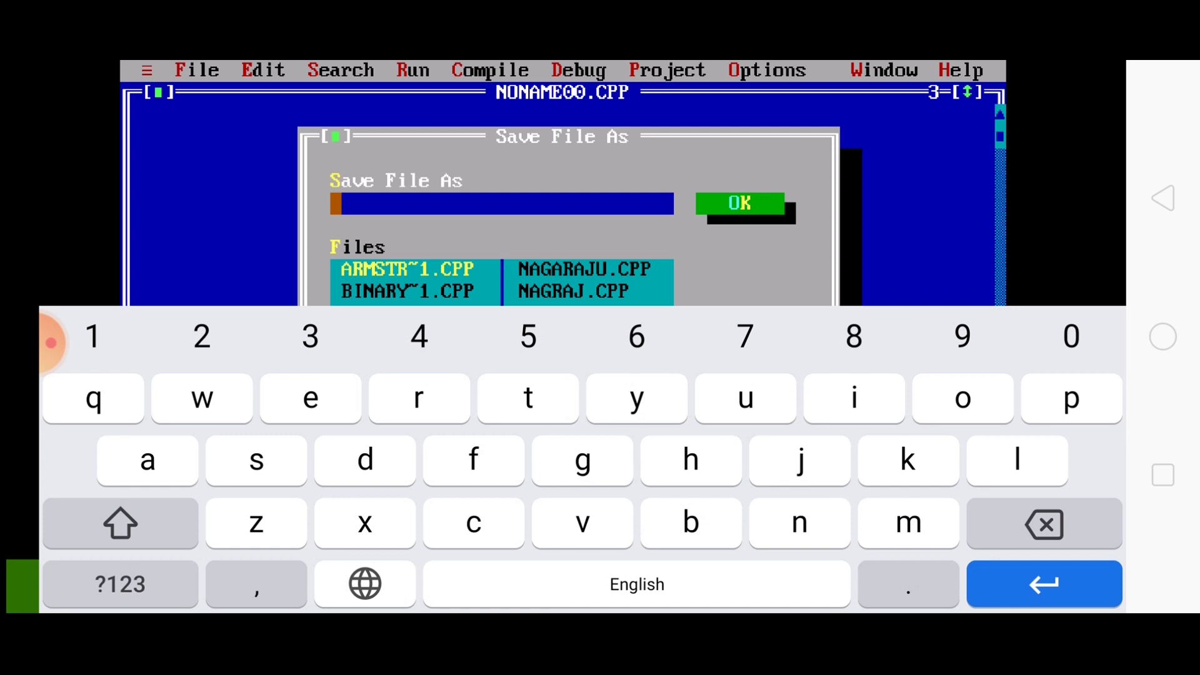
pyautogui.click(120, 524)
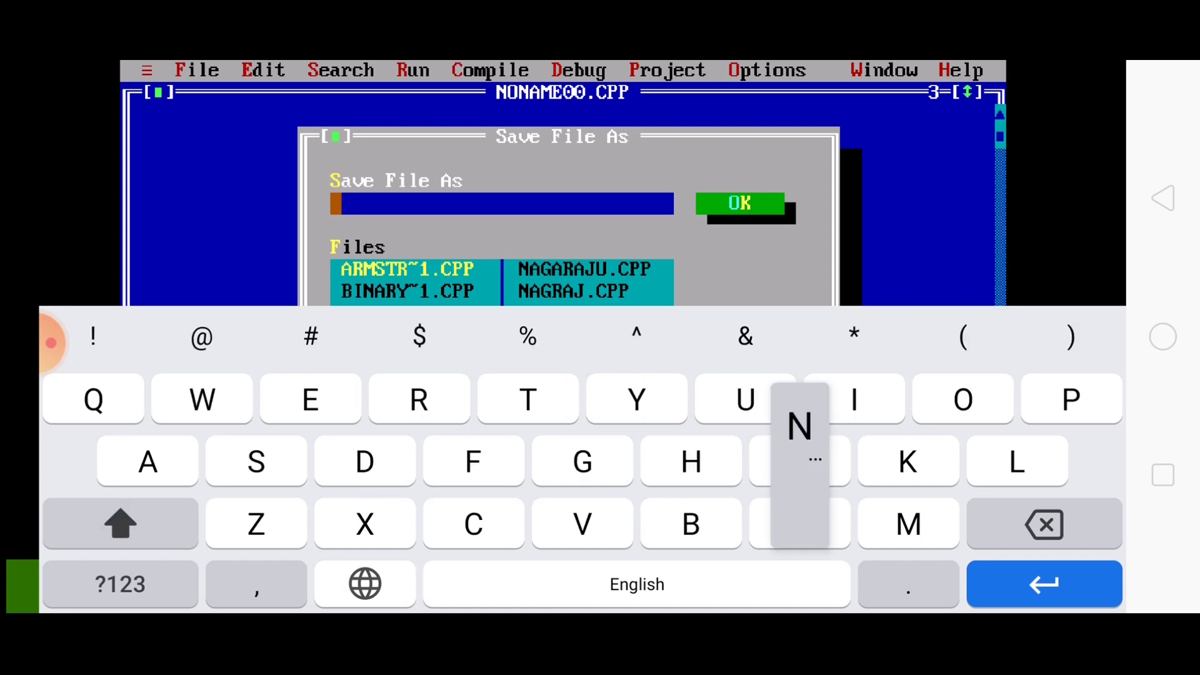
pyautogui.write('N')
pyautogui.click(120, 524)
pyautogui.write('A')
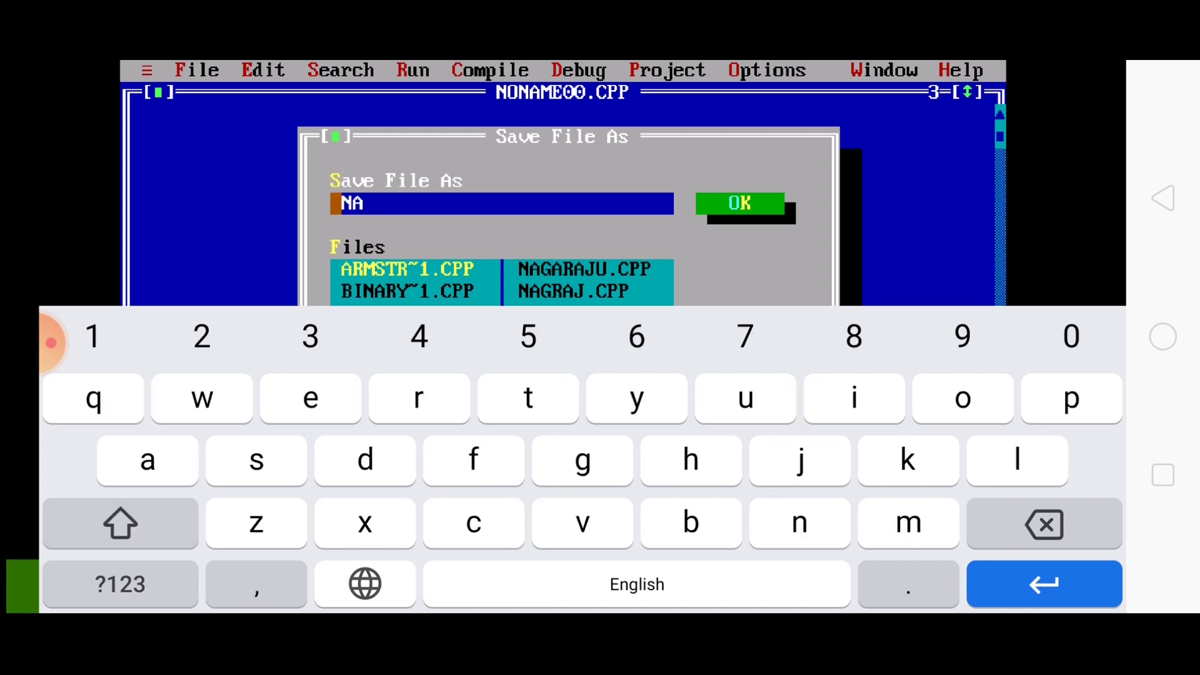
pyautogui.click(120, 523)
pyautogui.write('M')
pyautogui.click(121, 523)
pyautogui.write('E')
pyautogui.write('.')
pyautogui.click(120, 523)
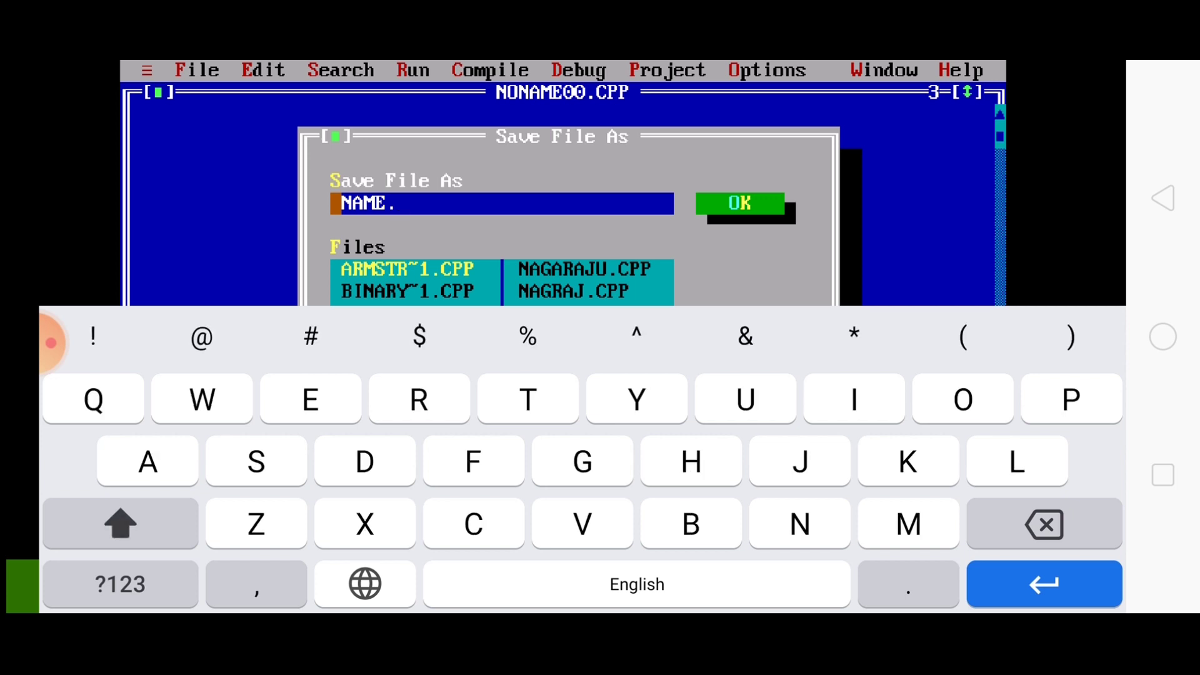
pyautogui.write('C')
pyautogui.click(120, 524)
pyautogui.write('P')
pyautogui.click(120, 524)
pyautogui.write('P')
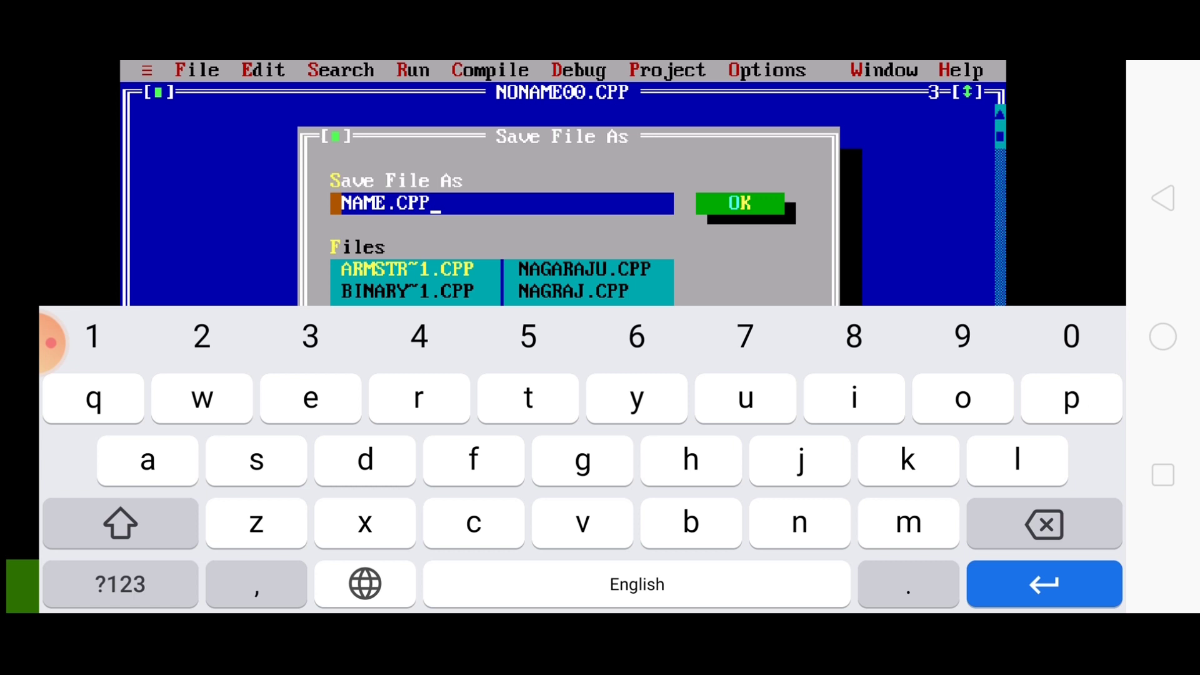
pyautogui.click(335, 204)
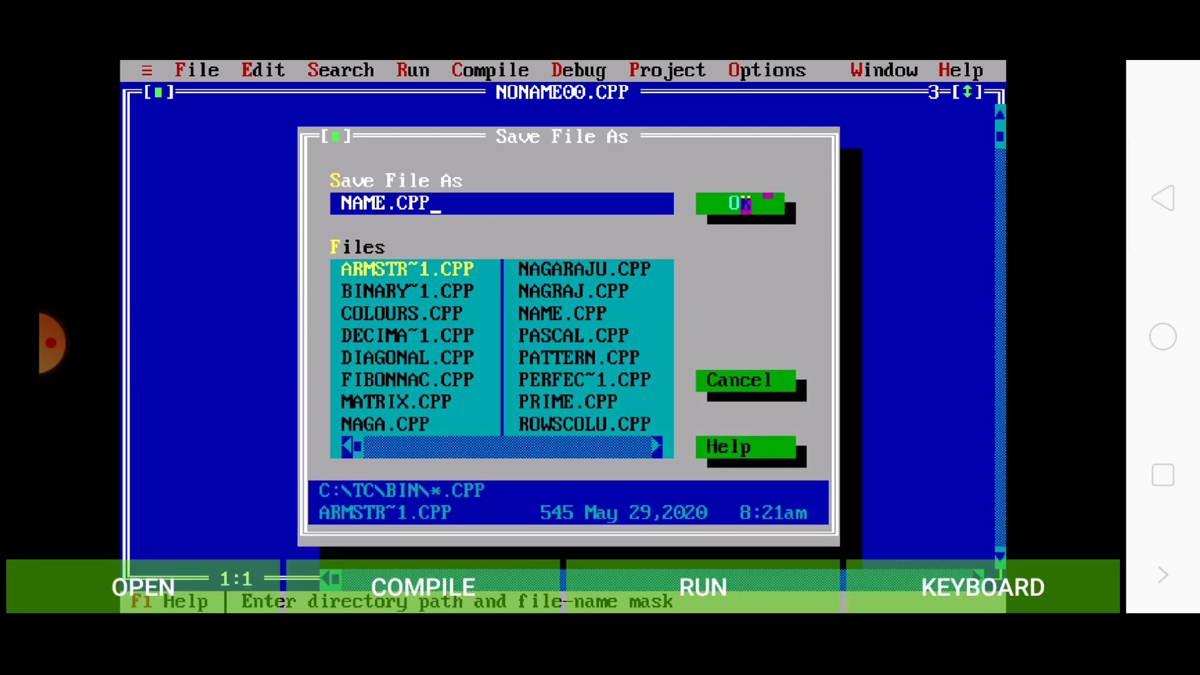
# Confirm saving as NAME.CPP and approve overwriting the existing file
pyautogui.click(741, 204)
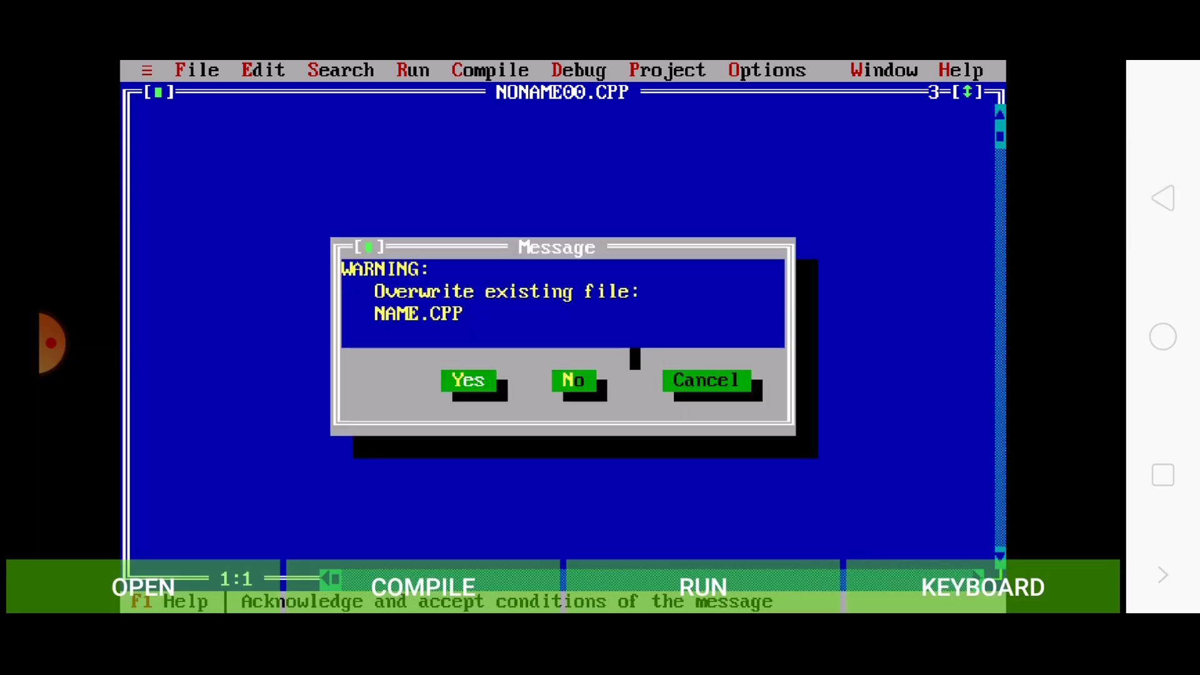
pyautogui.click(458, 380)
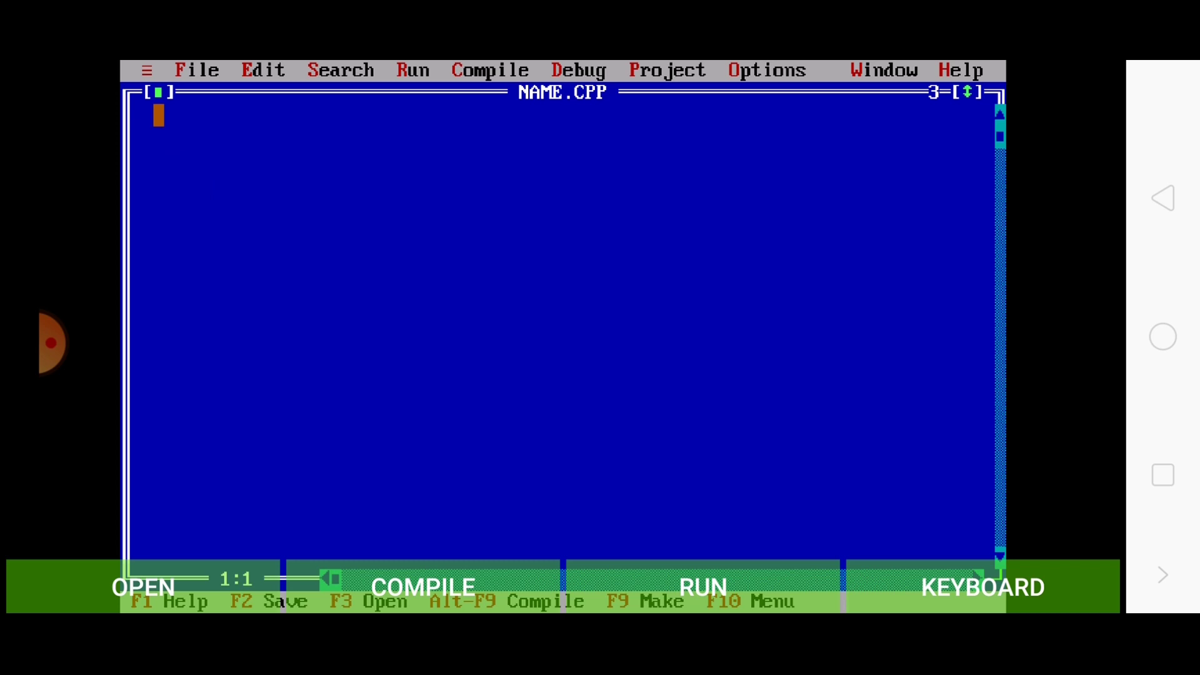
# Type #include<stdio.h> on the first line of NAME.CPP
pyautogui.click(983, 588)
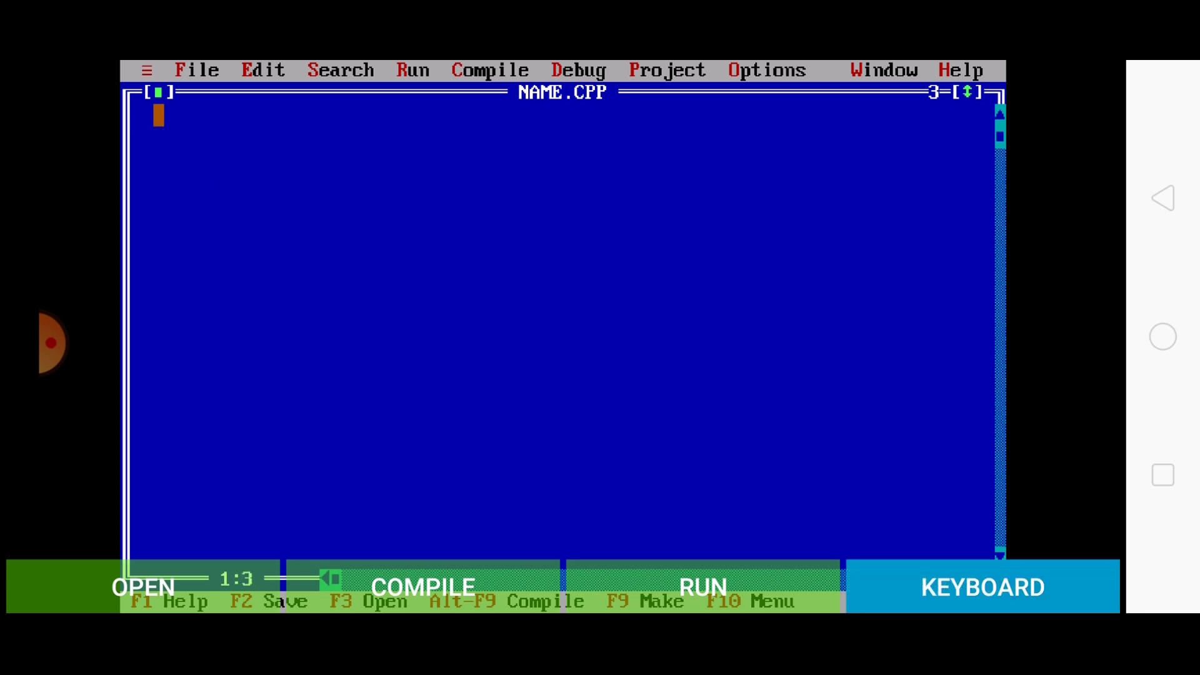
pyautogui.click(121, 583)
pyautogui.write('#')
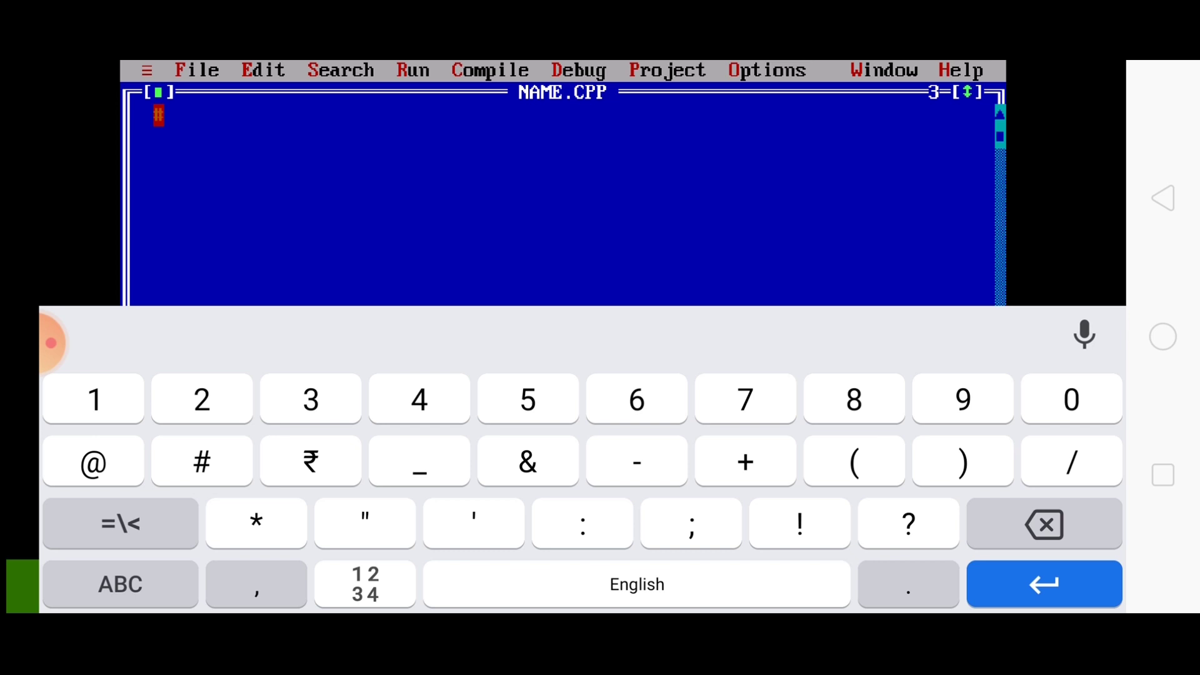
pyautogui.write('i')
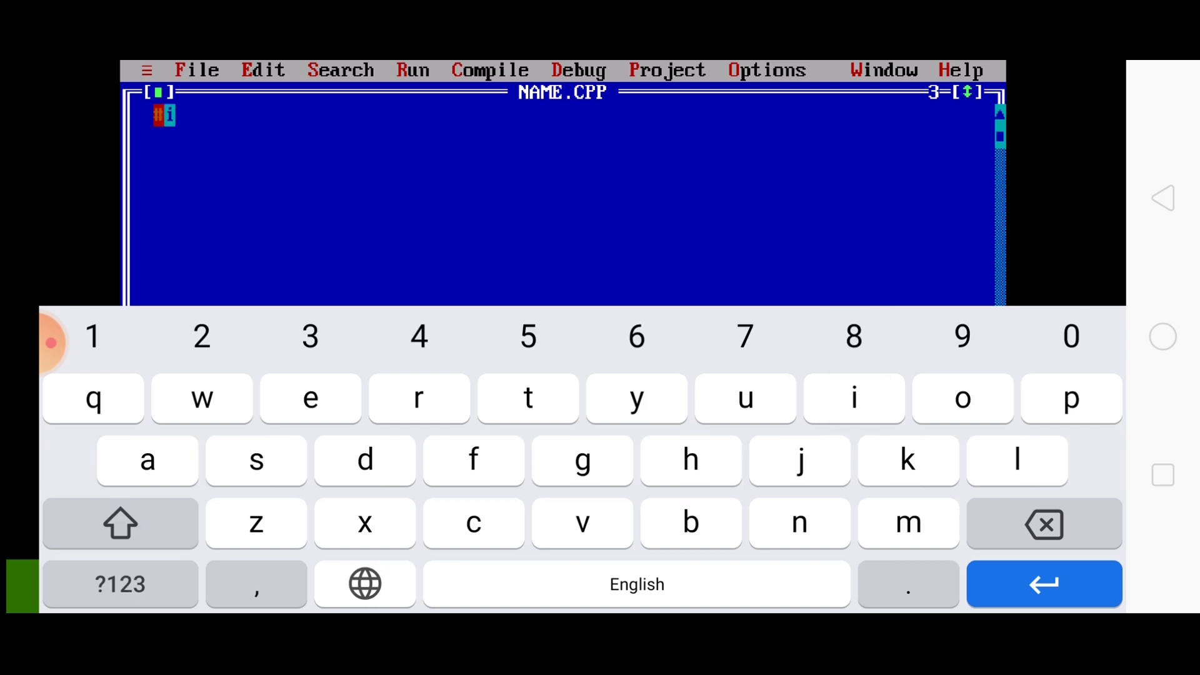
pyautogui.write('ncl')
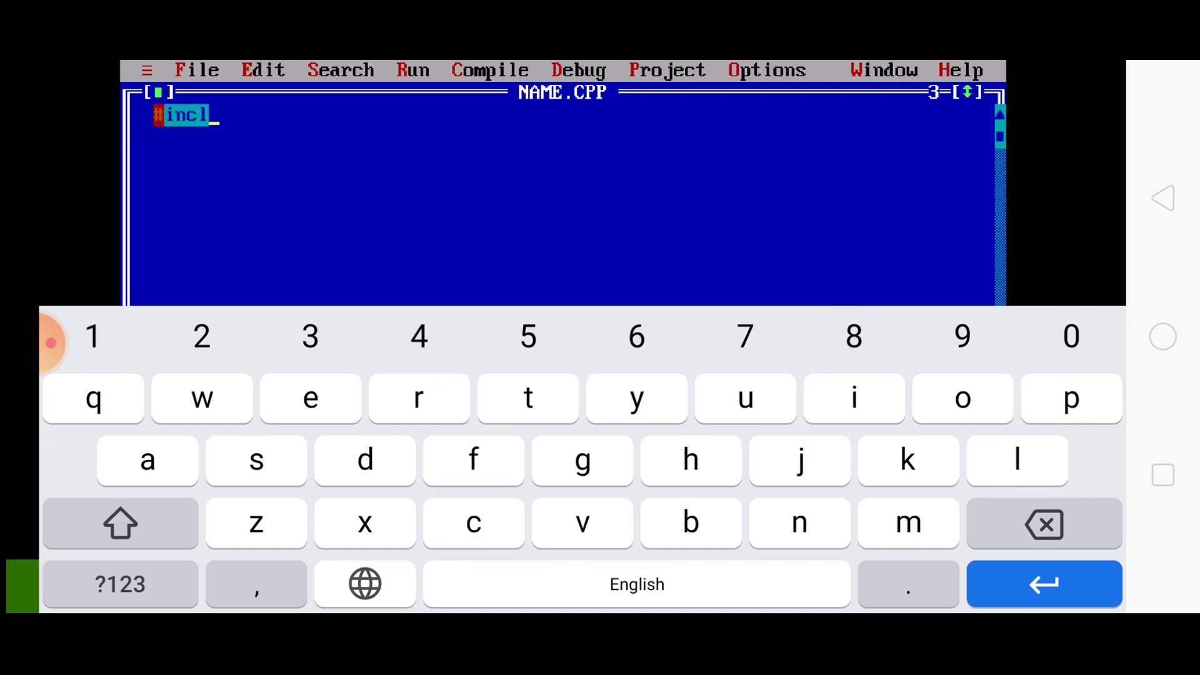
pyautogui.write('ud')
pyautogui.write('e')
pyautogui.click(121, 584)
pyautogui.click(120, 523)
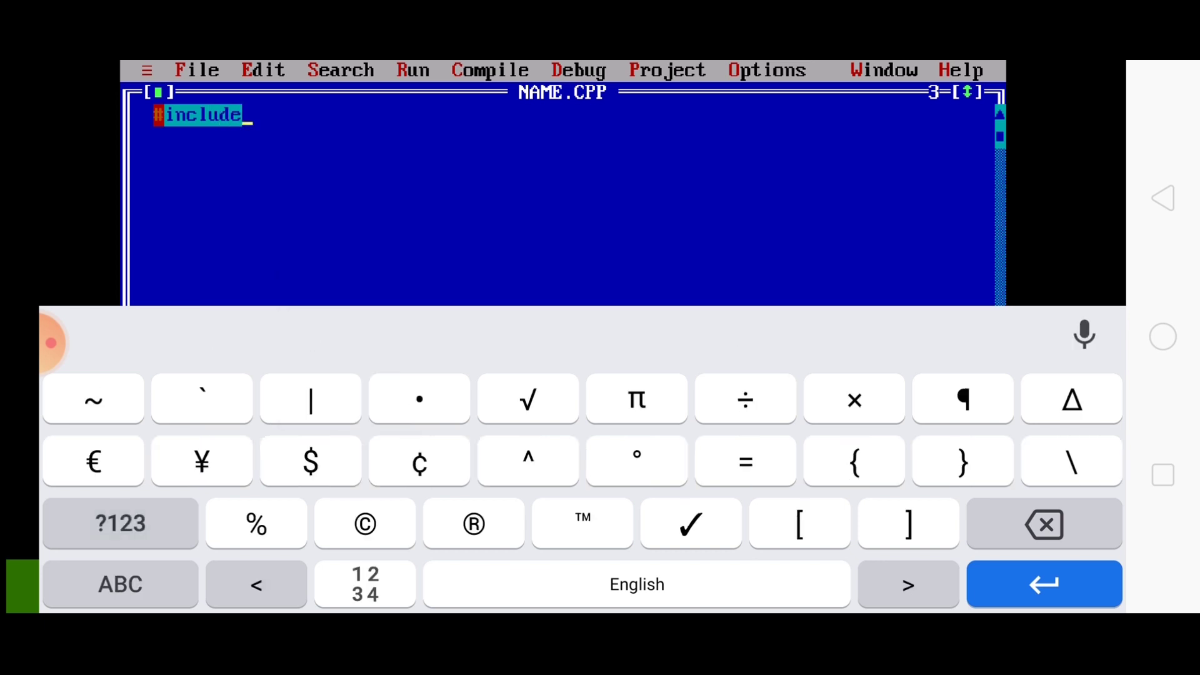
pyautogui.write('<')
pyautogui.click(120, 582)
pyautogui.write('s')
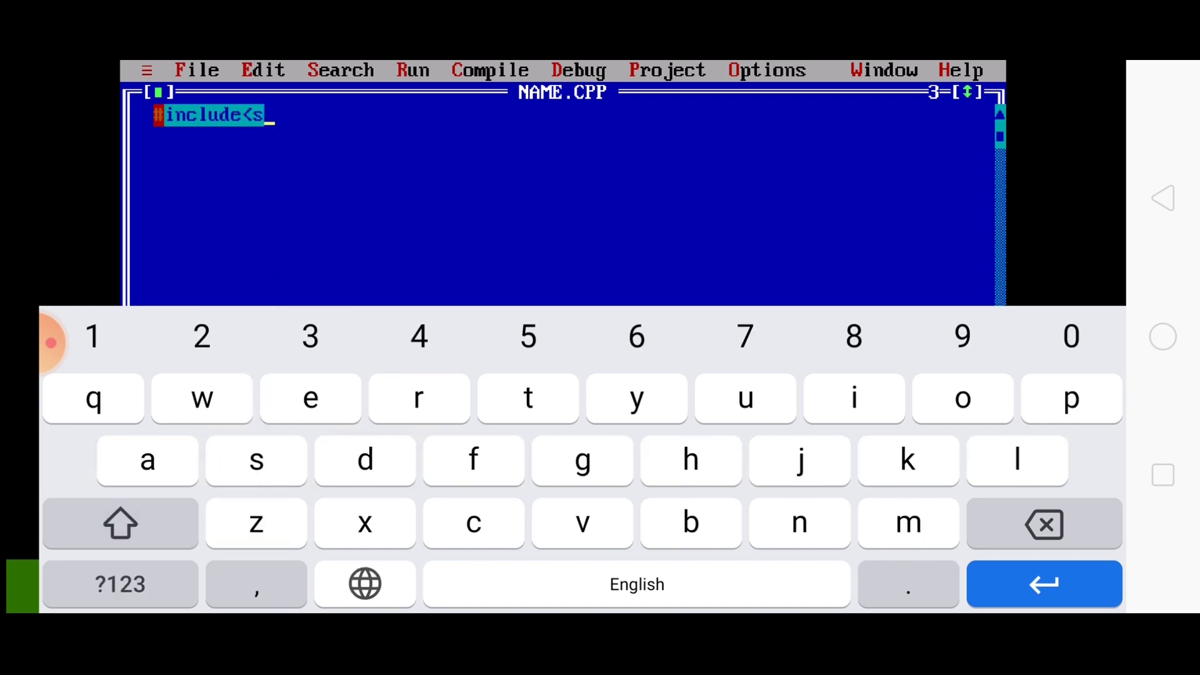
pyautogui.write('tdi')
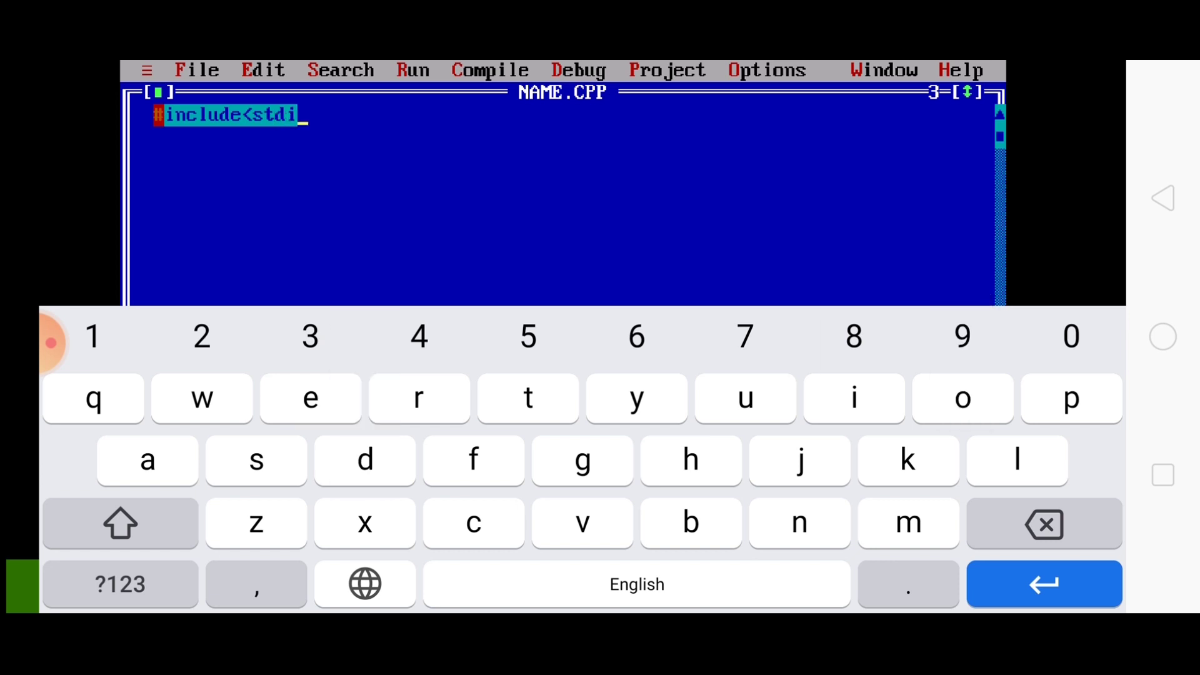
pyautogui.write('o.h')
pyautogui.click(121, 584)
pyautogui.click(120, 523)
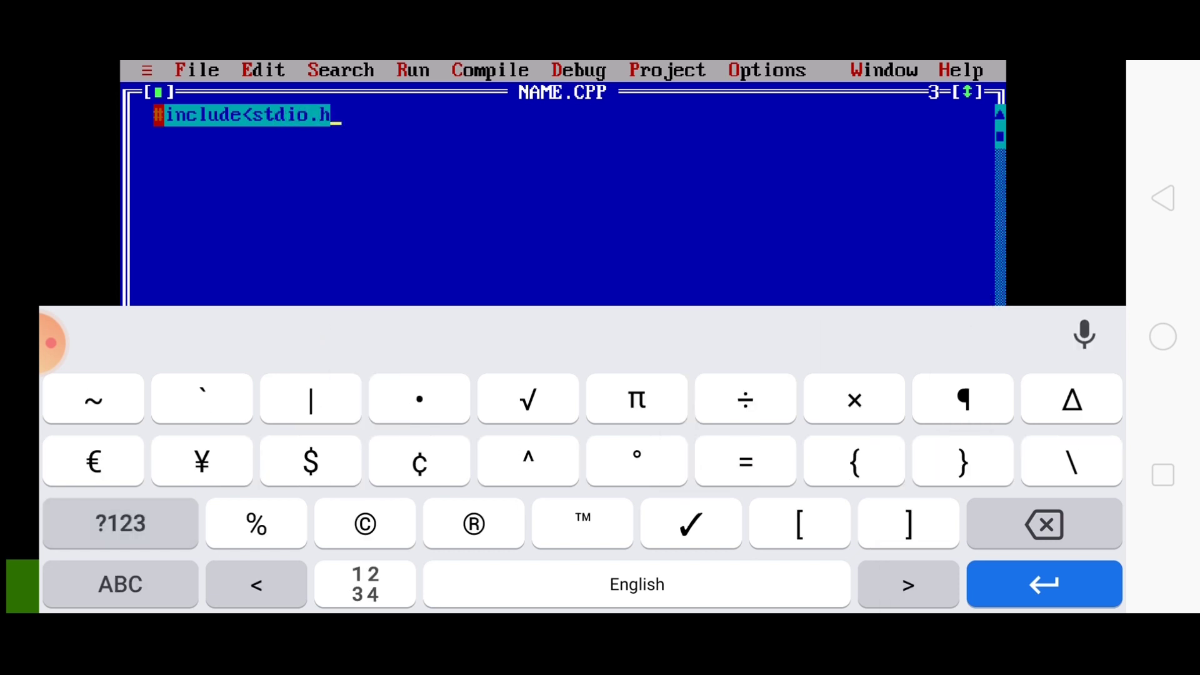
pyautogui.write('>')
pyautogui.click(120, 585)
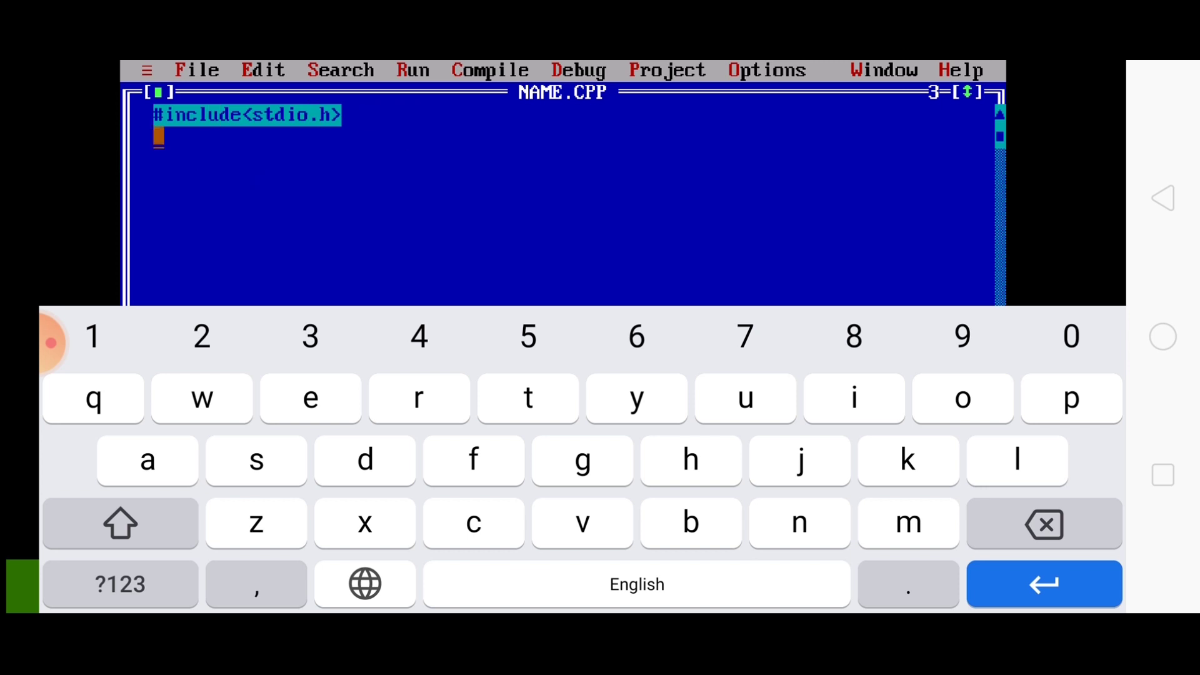
# Add #include<conio.h> on the second line and start a new line
pyautogui.click(120, 585)
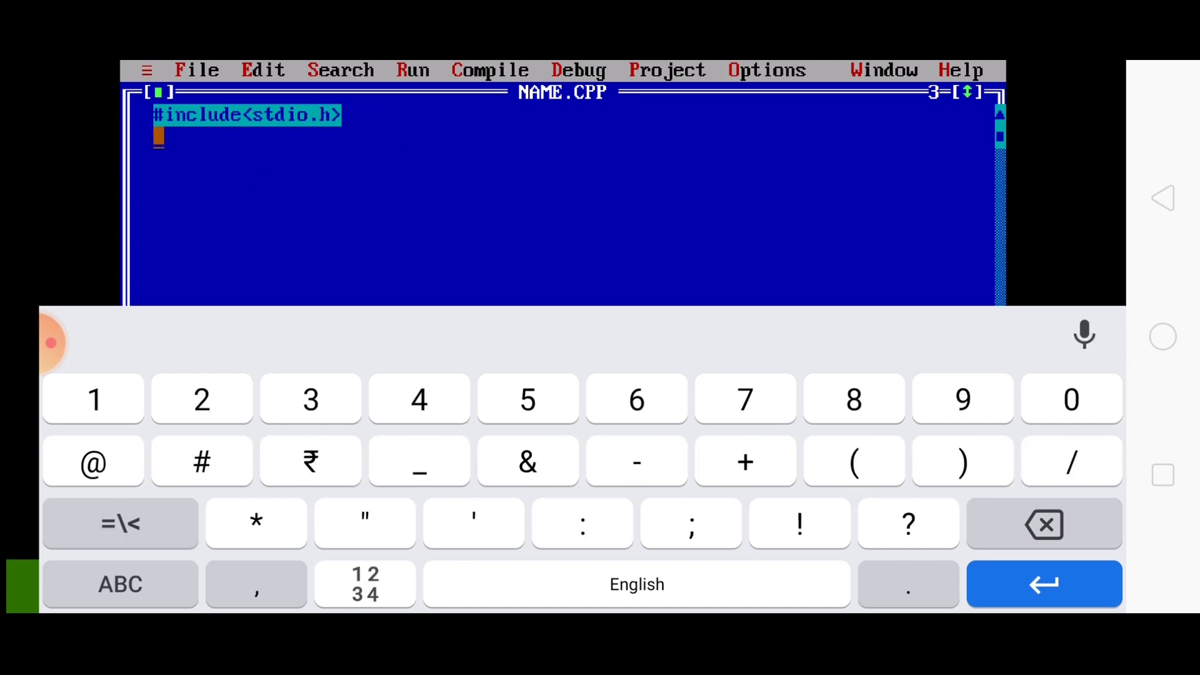
pyautogui.write('#')
pyautogui.click(120, 584)
pyautogui.write('in')
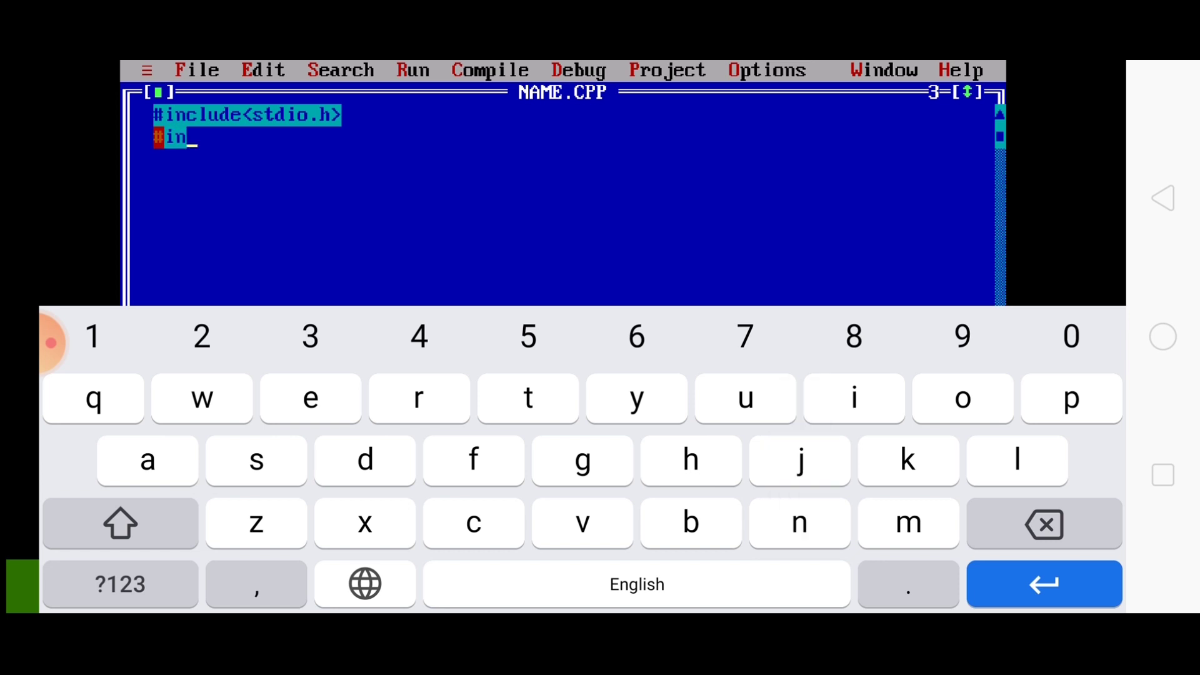
pyautogui.write('clud')
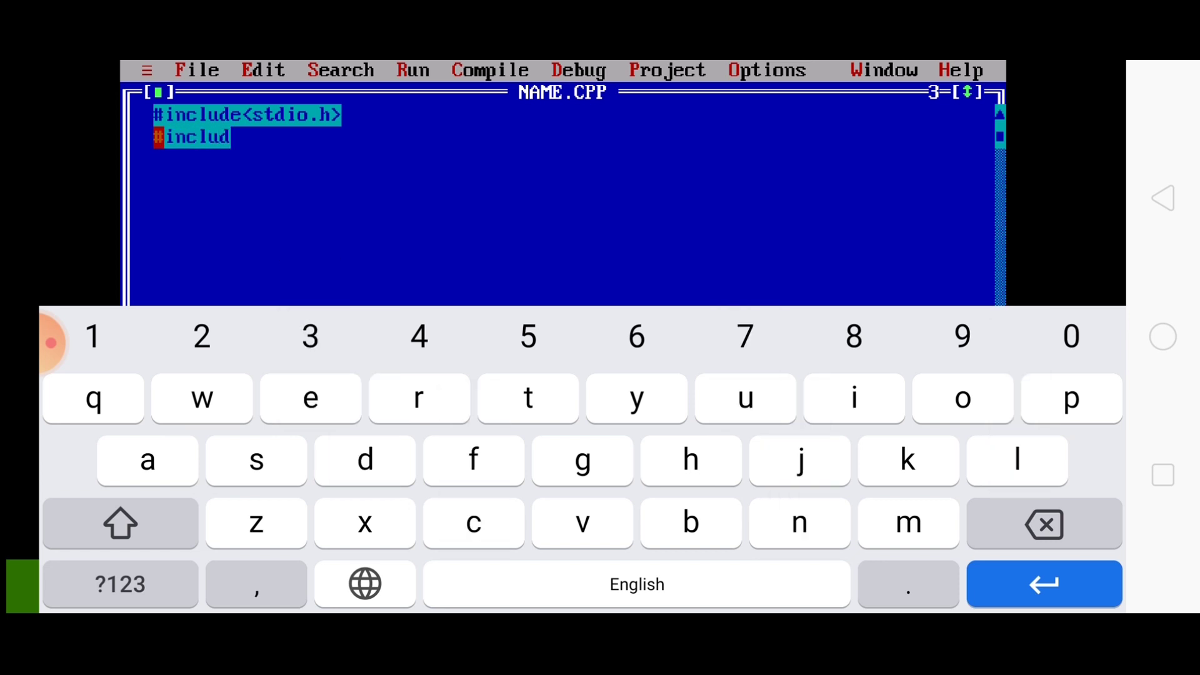
pyautogui.write('e')
pyautogui.click(120, 585)
pyautogui.click(108, 523)
pyautogui.write('<')
pyautogui.write('con')
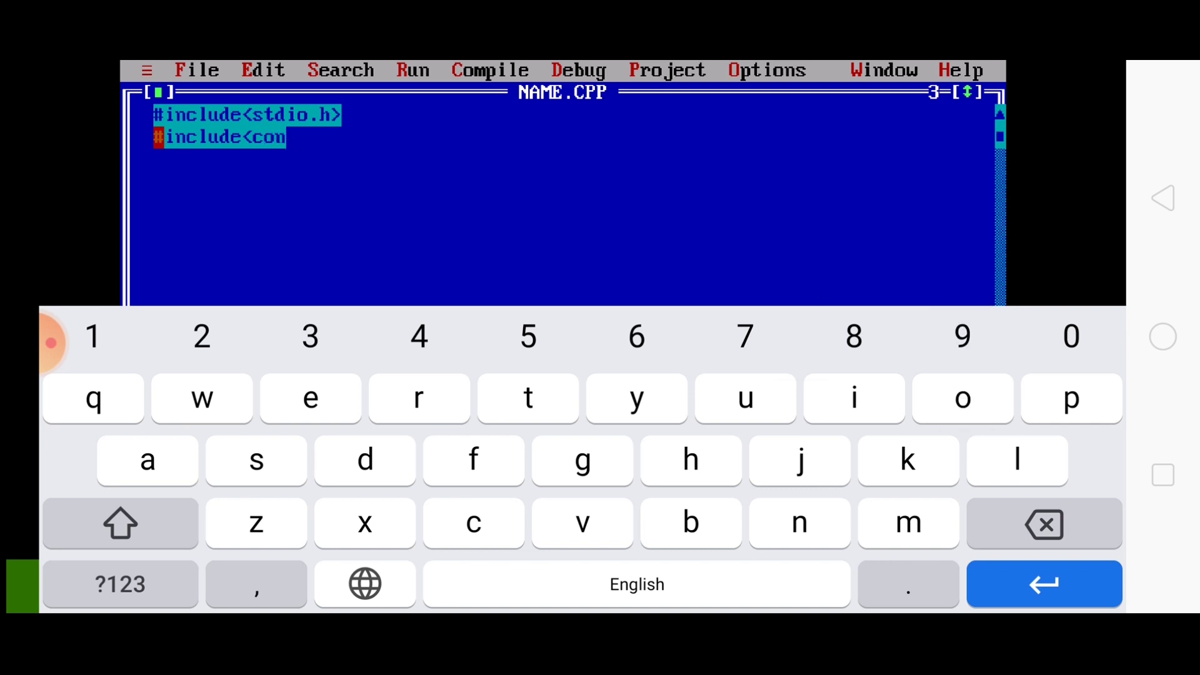
pyautogui.write('io.h')
pyautogui.click(121, 584)
pyautogui.click(120, 522)
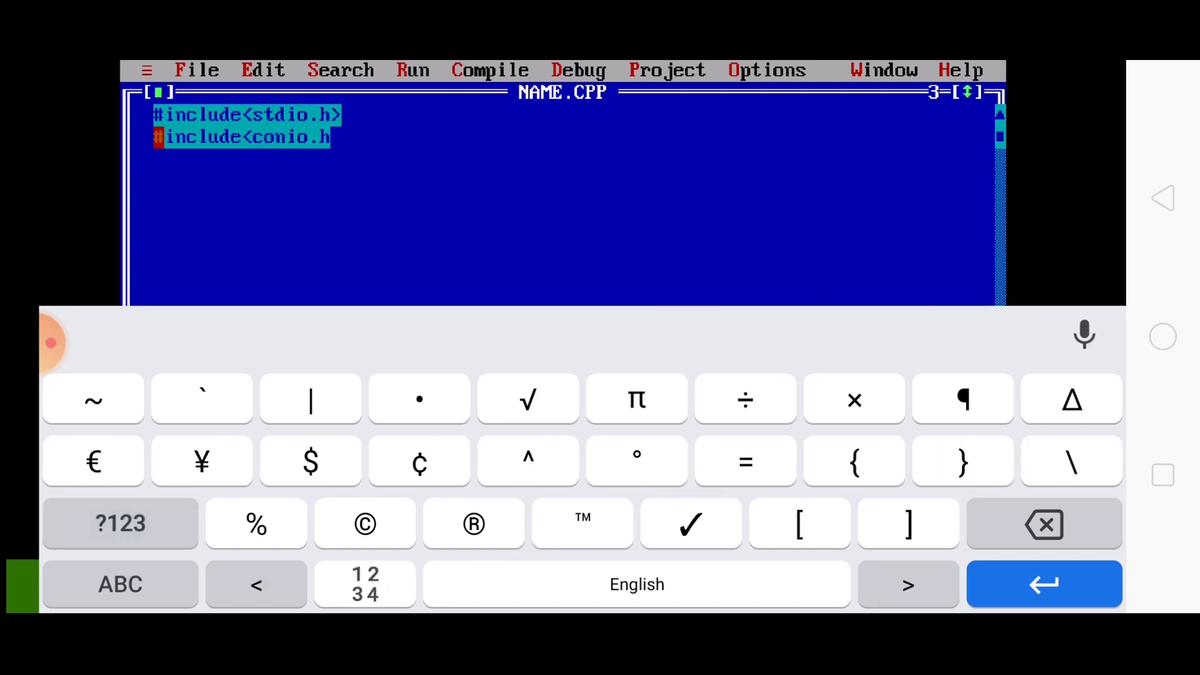
pyautogui.write('>')
pyautogui.press('Return')
pyautogui.write('v')
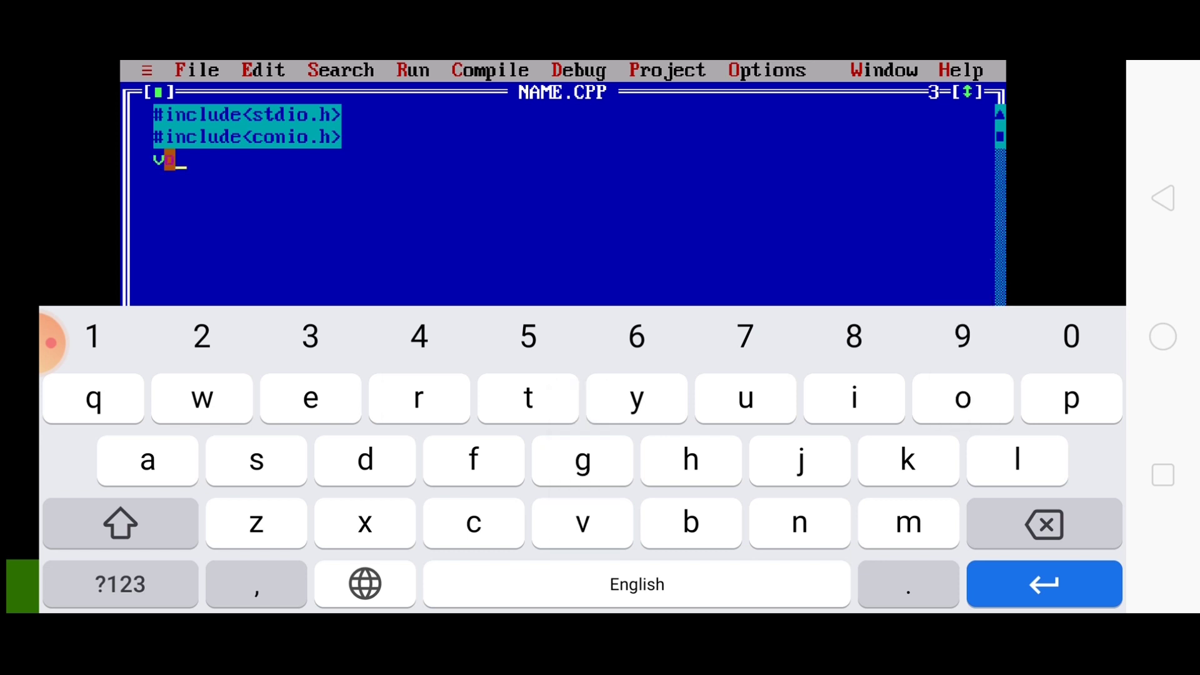
pyautogui.write('id m')
pyautogui.write('ain')
# Type void main() on line 3 and start a new line
pyautogui.click(120, 584)
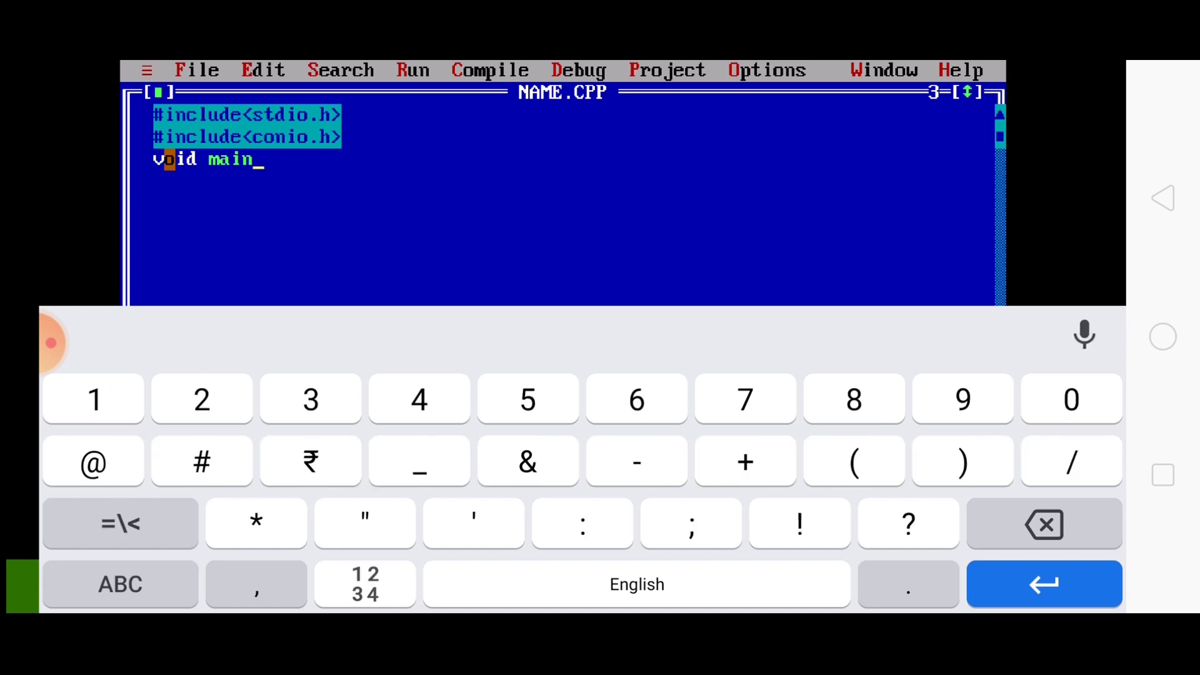
pyautogui.click(120, 524)
pyautogui.click(120, 523)
pyautogui.press('Return')
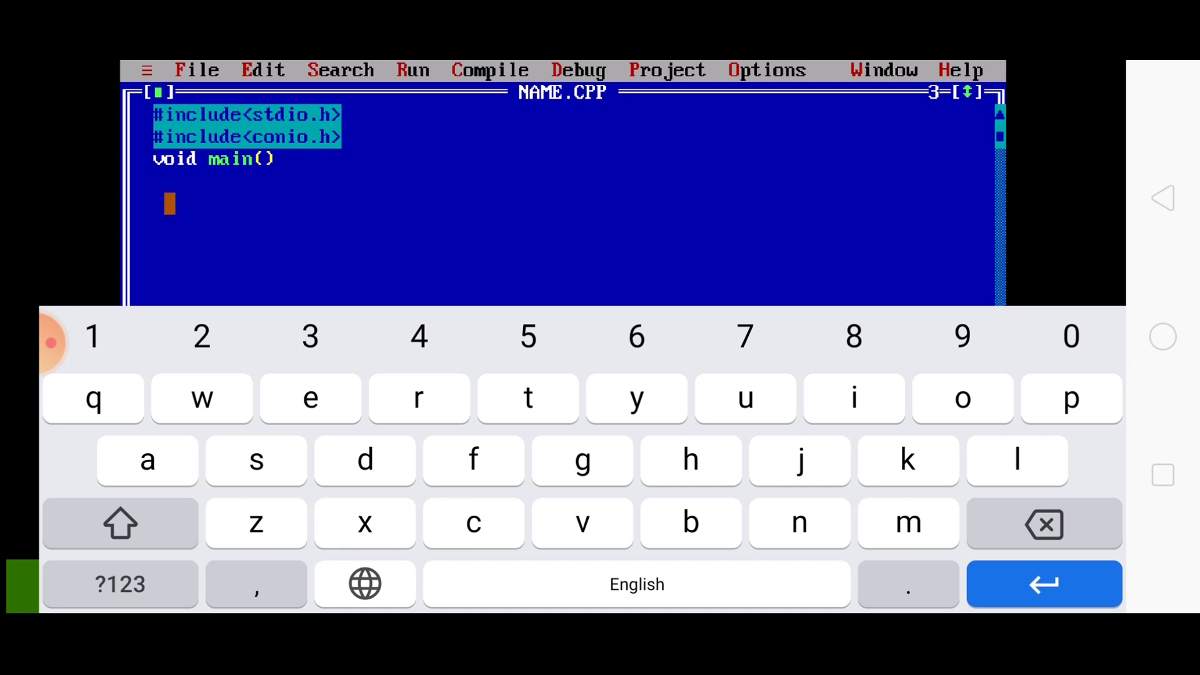
# Add an opening curly brace { and start the line below it
pyautogui.click(120, 524)
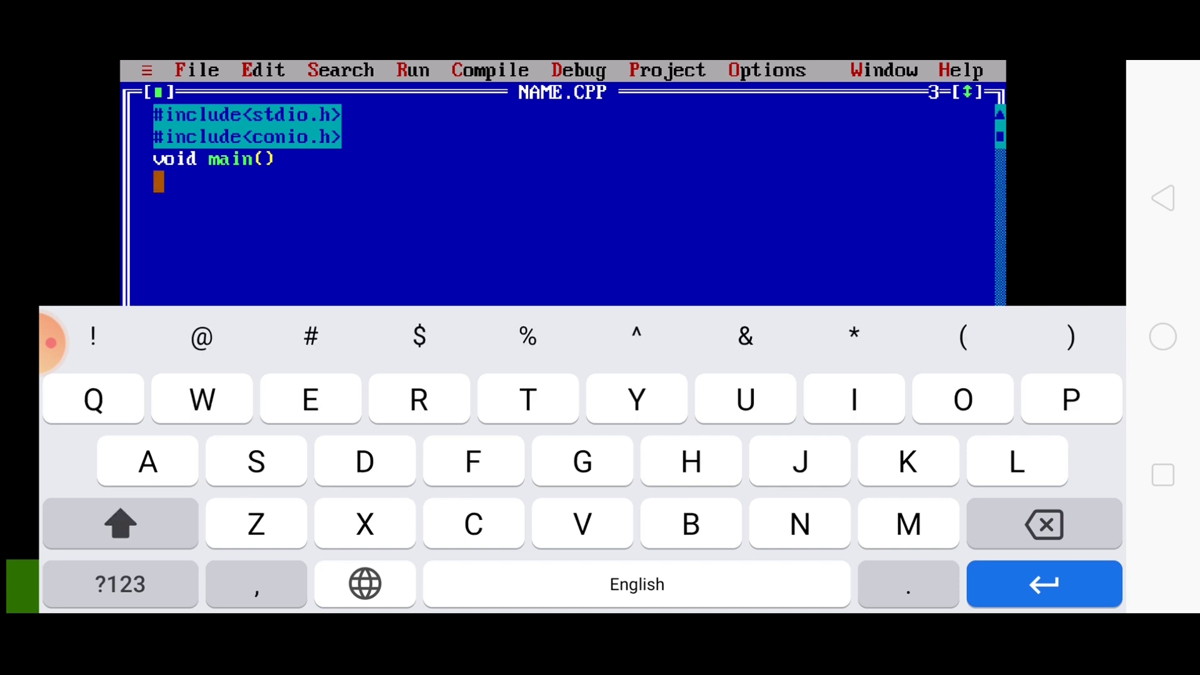
pyautogui.click(120, 585)
pyautogui.click(120, 523)
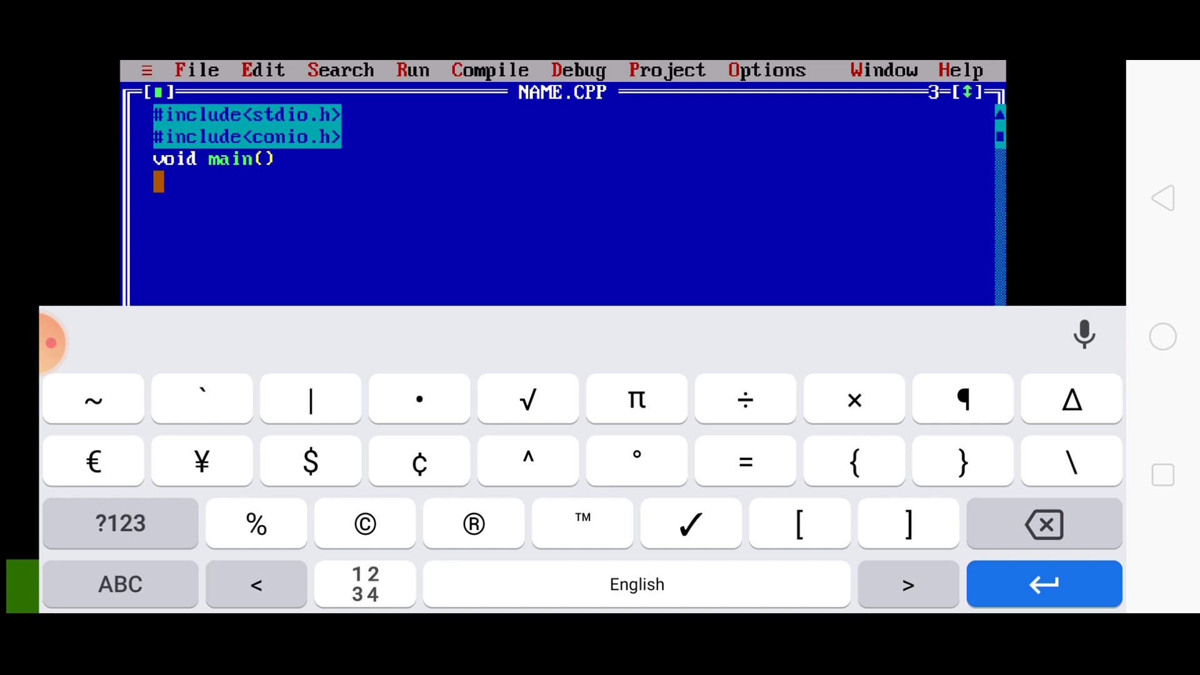
pyautogui.write('{')
pyautogui.click(1044, 584)
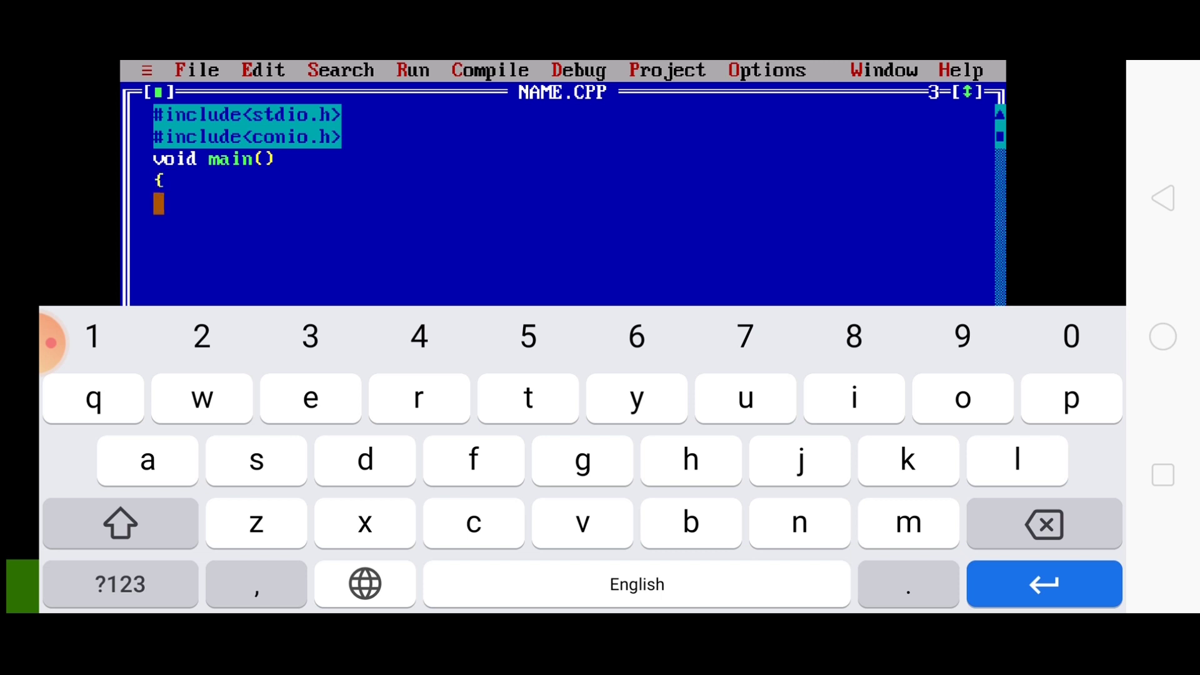
pyautogui.click(120, 584)
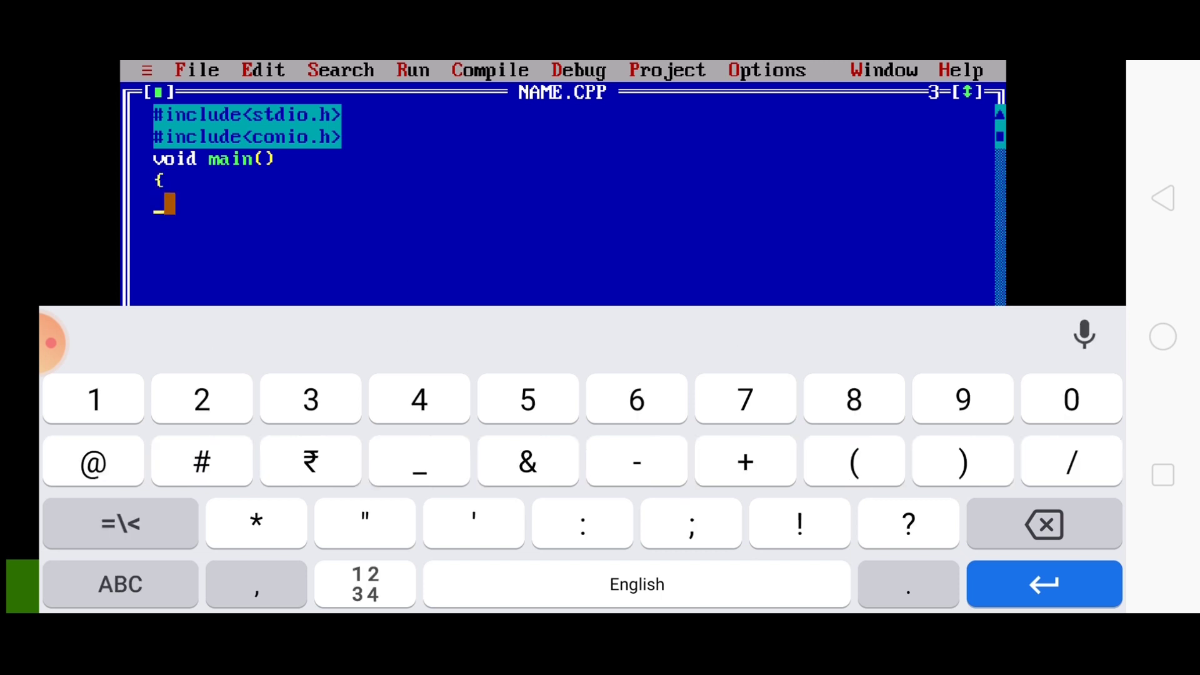
pyautogui.click(120, 584)
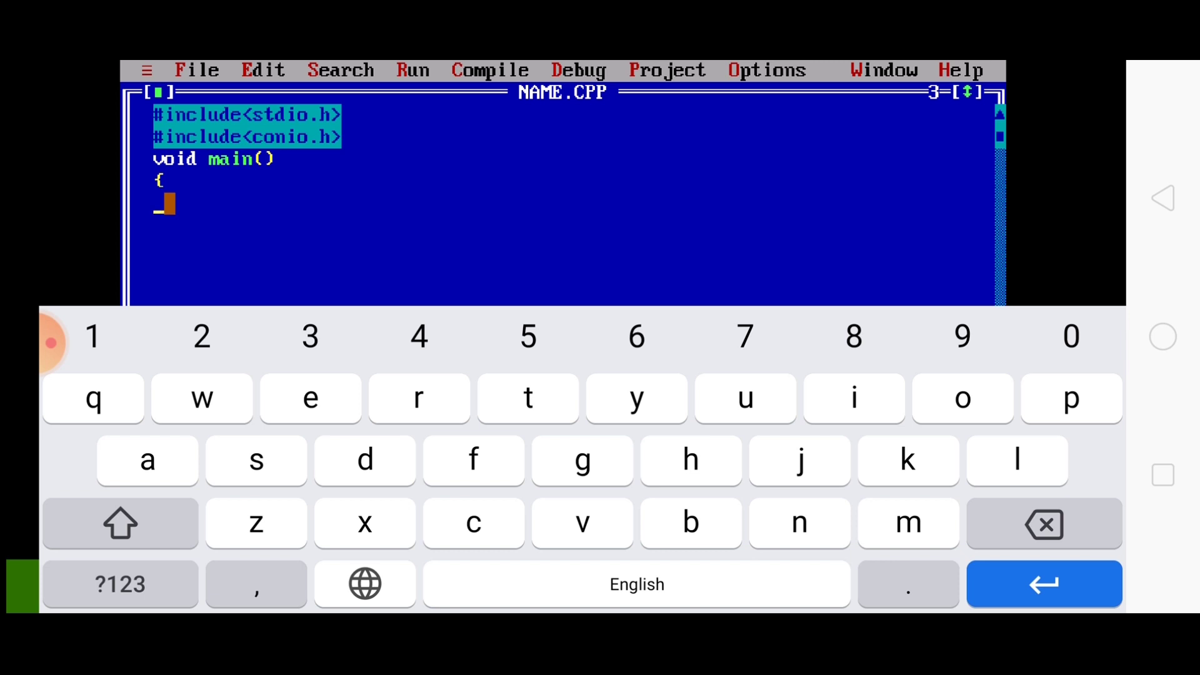
pyautogui.write('pr')
pyautogui.write('in')
pyautogui.write('tf')
# Finish printf("how to use turbo c in mobile"); and add the closing brace
pyautogui.click(120, 585)
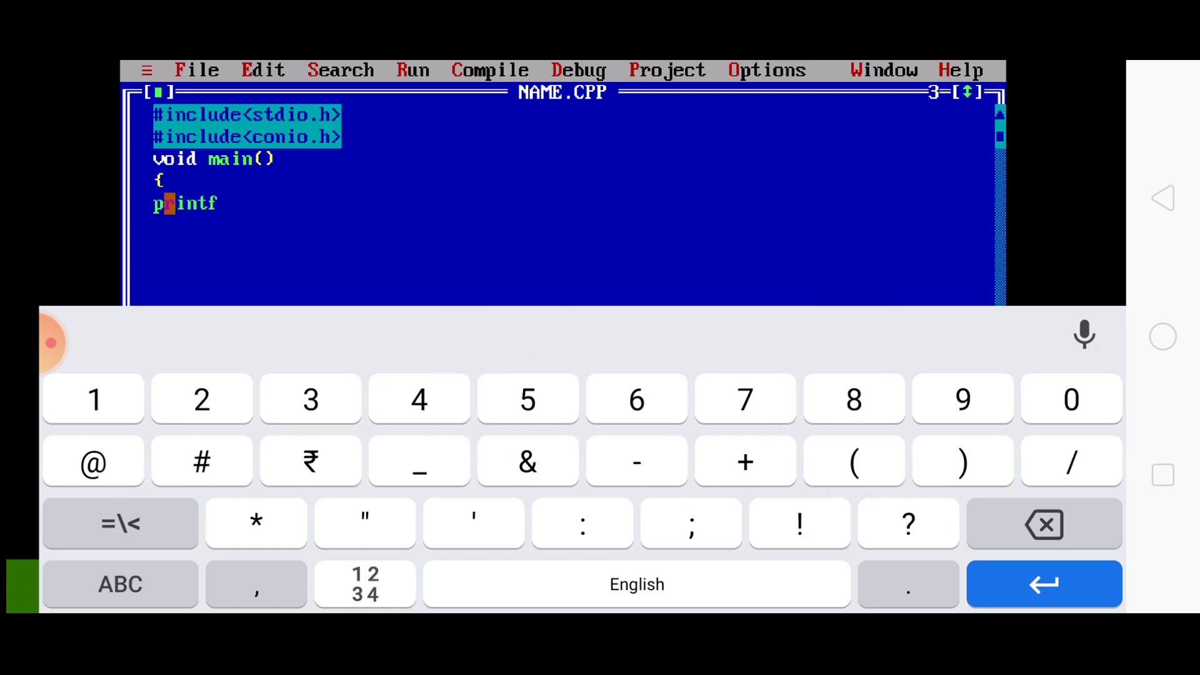
pyautogui.write('("')
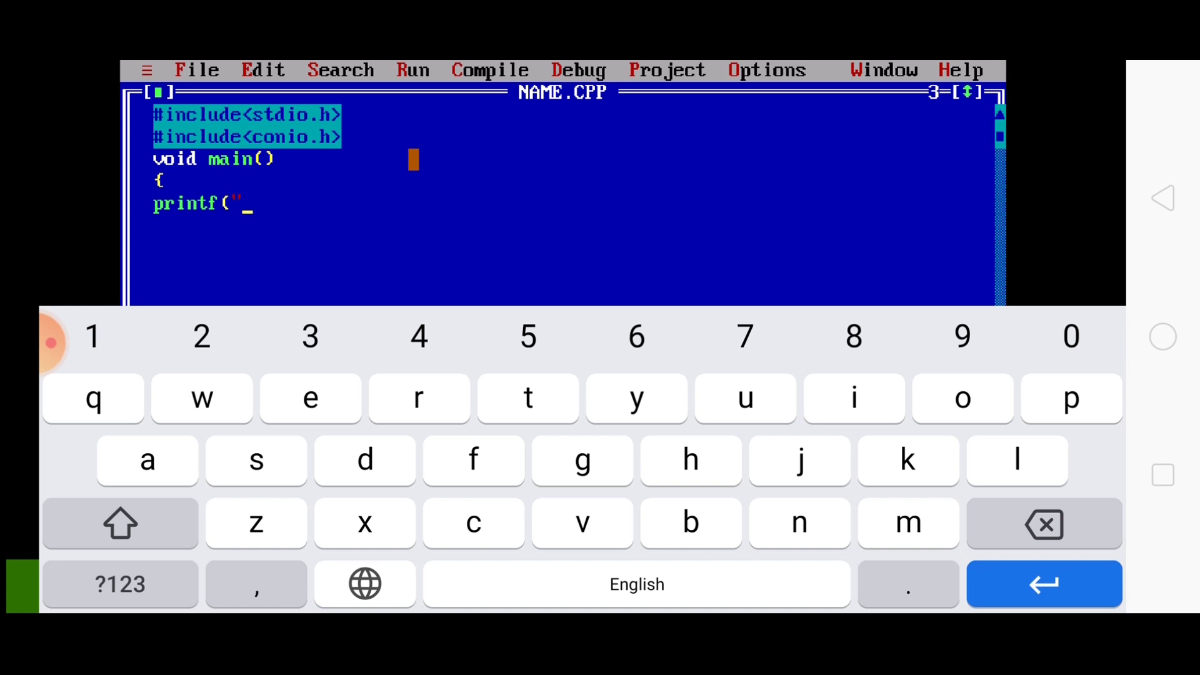
pyautogui.write('ho')
pyautogui.write('w t')
pyautogui.write('o us')
pyautogui.write('e tur')
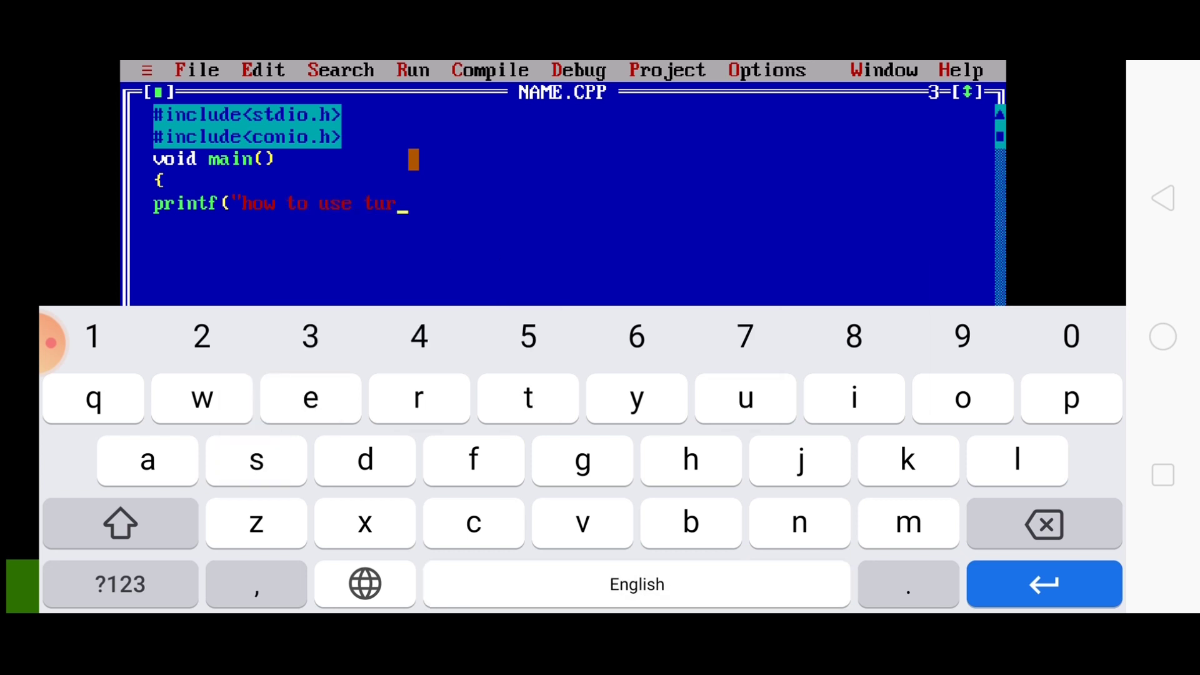
pyautogui.write('bo c ')
pyautogui.write('i')
pyautogui.write('n mo')
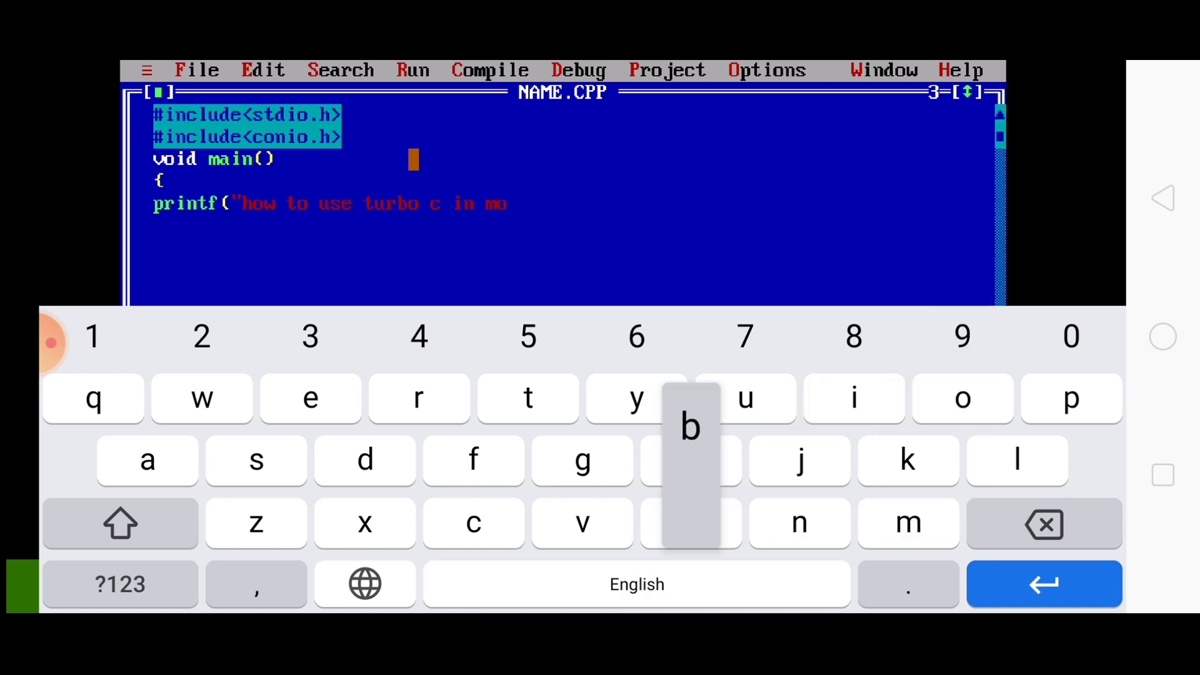
pyautogui.write('bile')
pyautogui.click(120, 584)
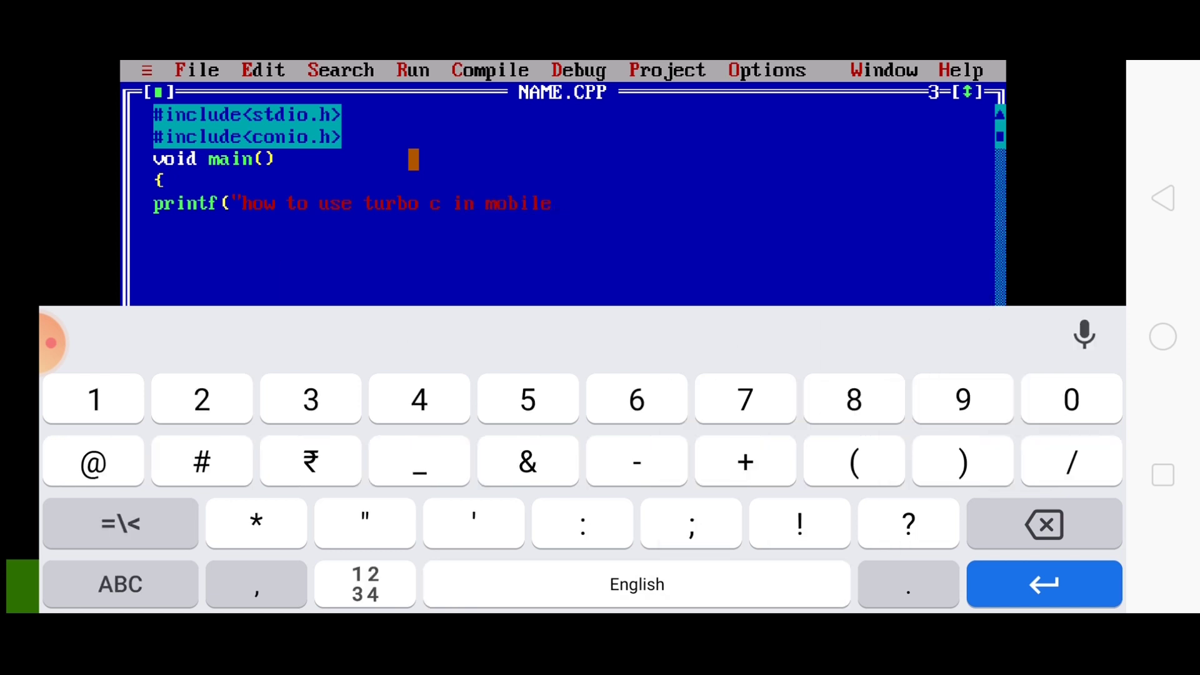
pyautogui.click(120, 523)
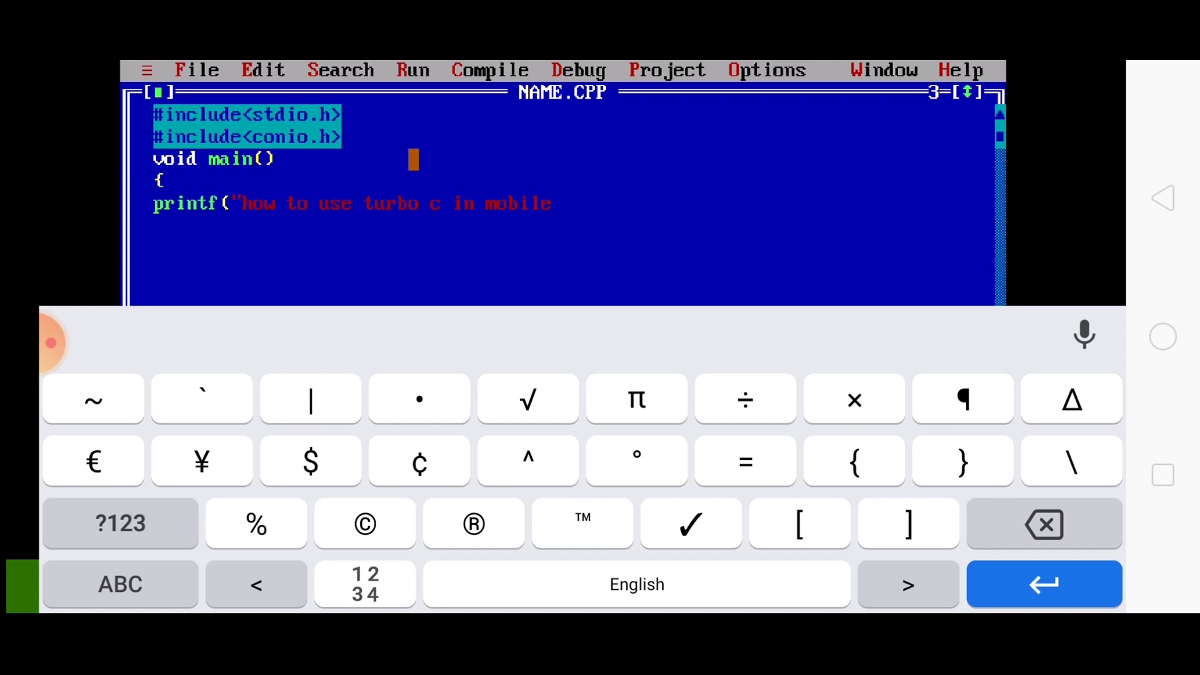
pyautogui.click(120, 523)
pyautogui.write('"')
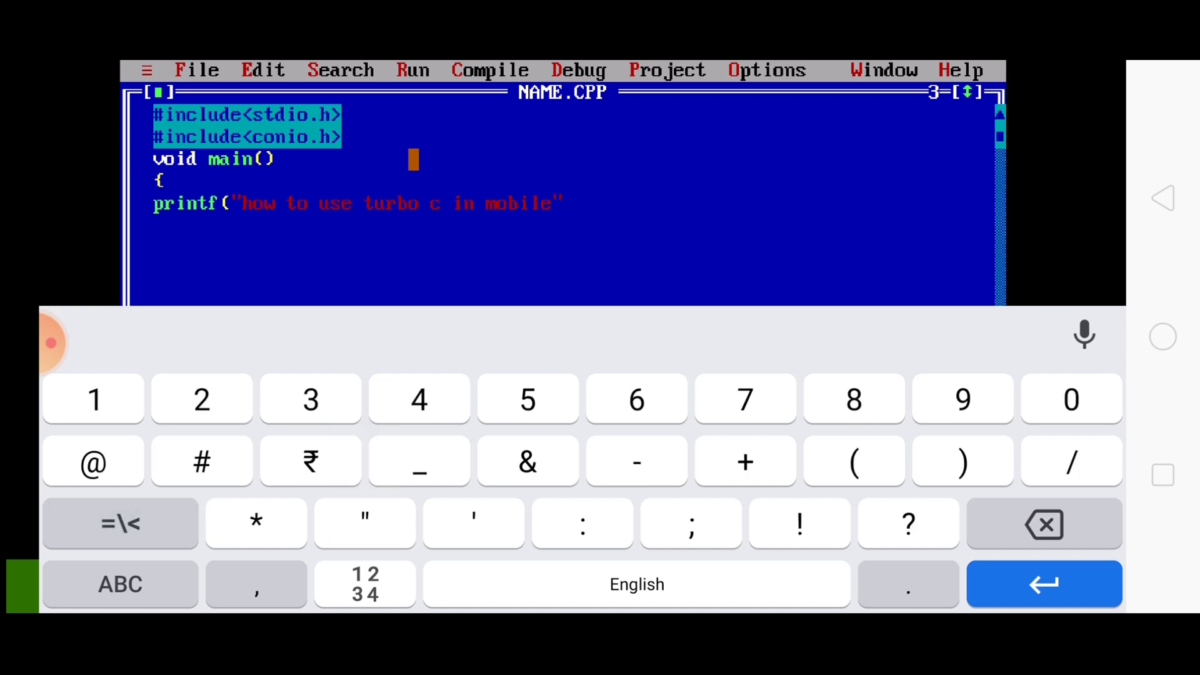
pyautogui.write(');')
pyautogui.click(120, 585)
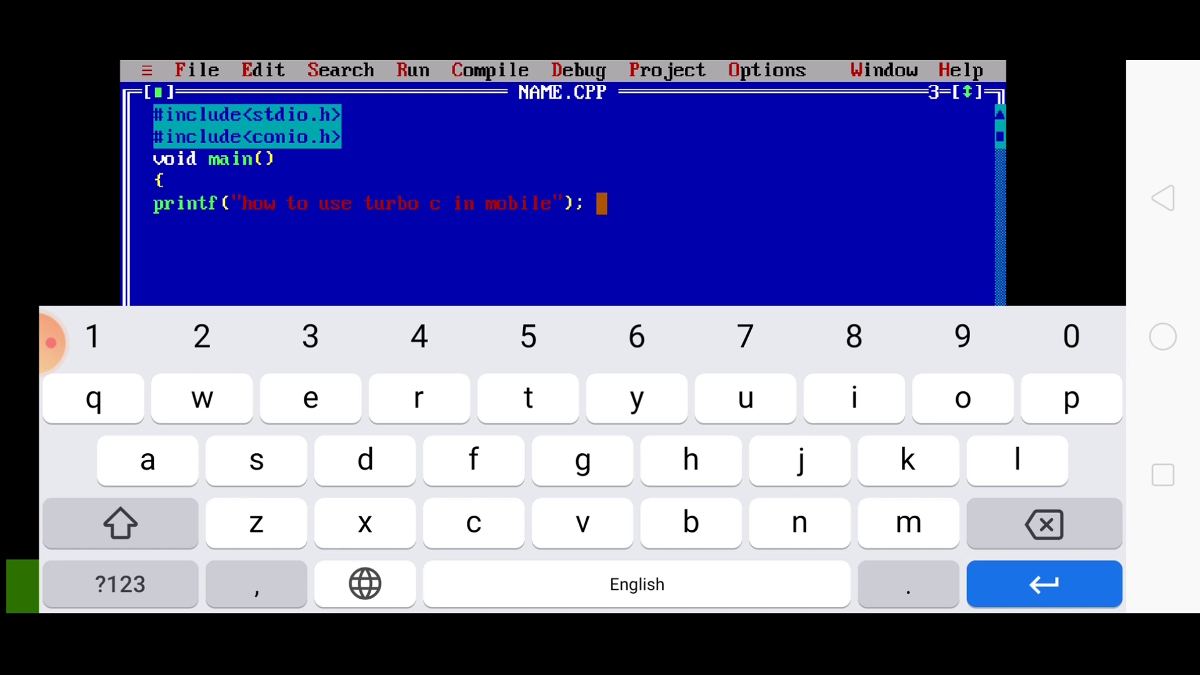
pyautogui.click(121, 585)
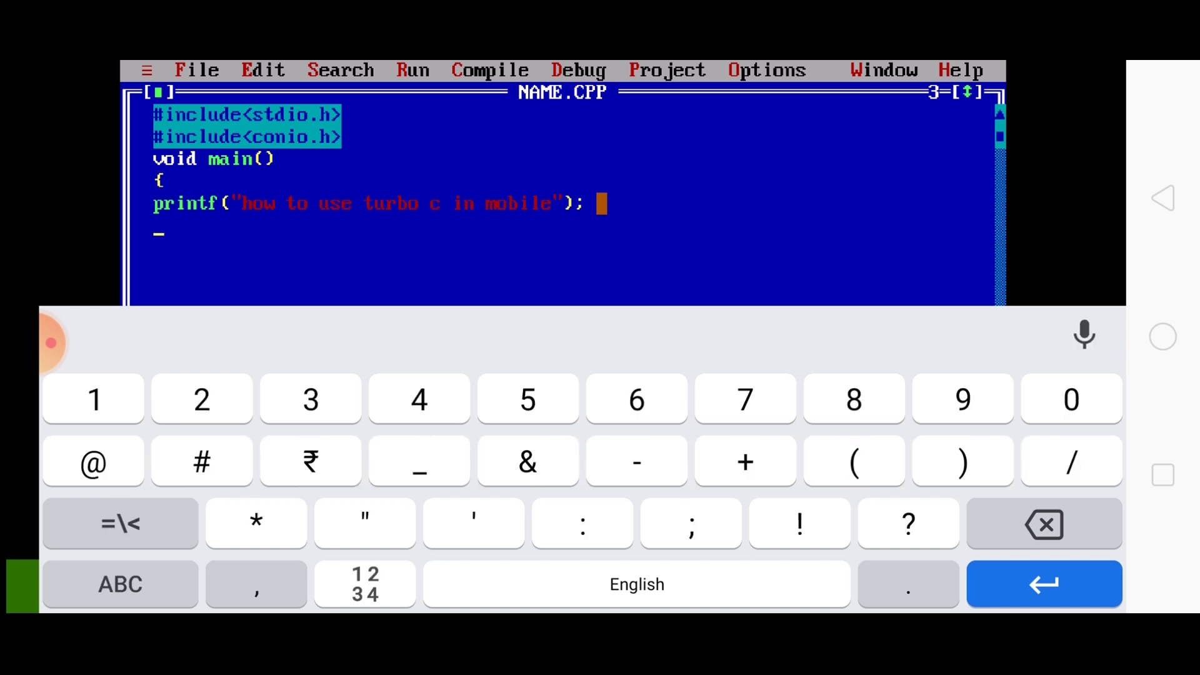
pyautogui.click(120, 523)
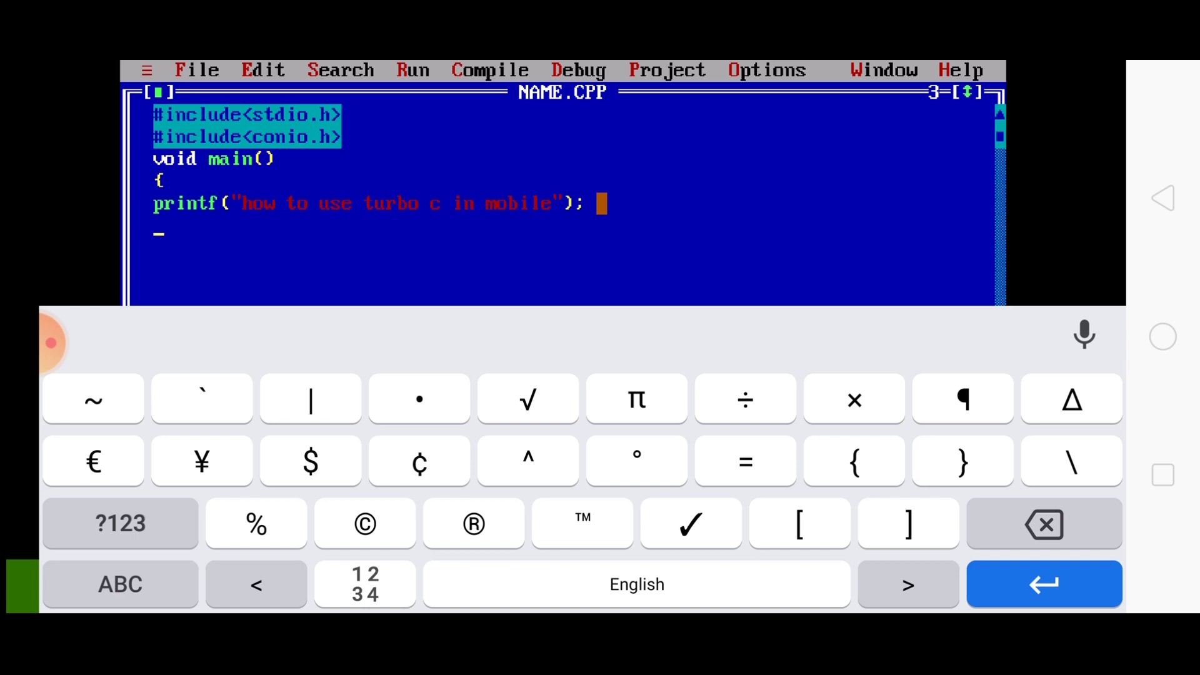
pyautogui.write('}')
# Compile NAME.CPP and dismiss the zero-error Success message
pyautogui.click(502, 71)
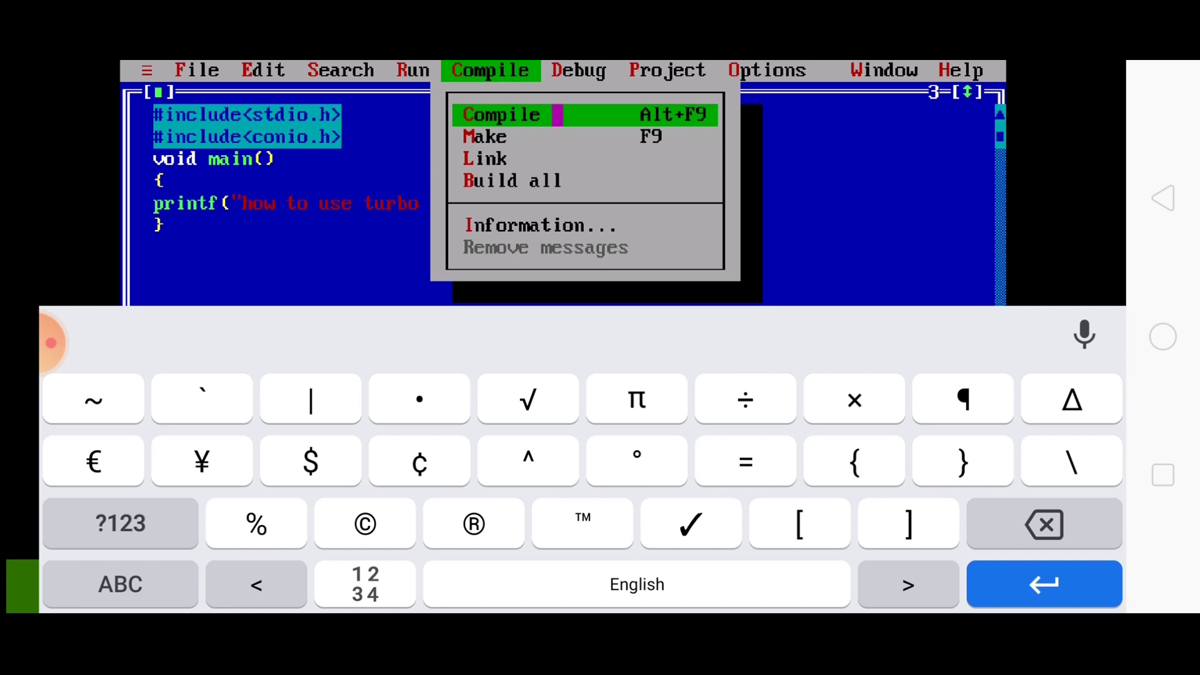
pyautogui.click(1163, 200)
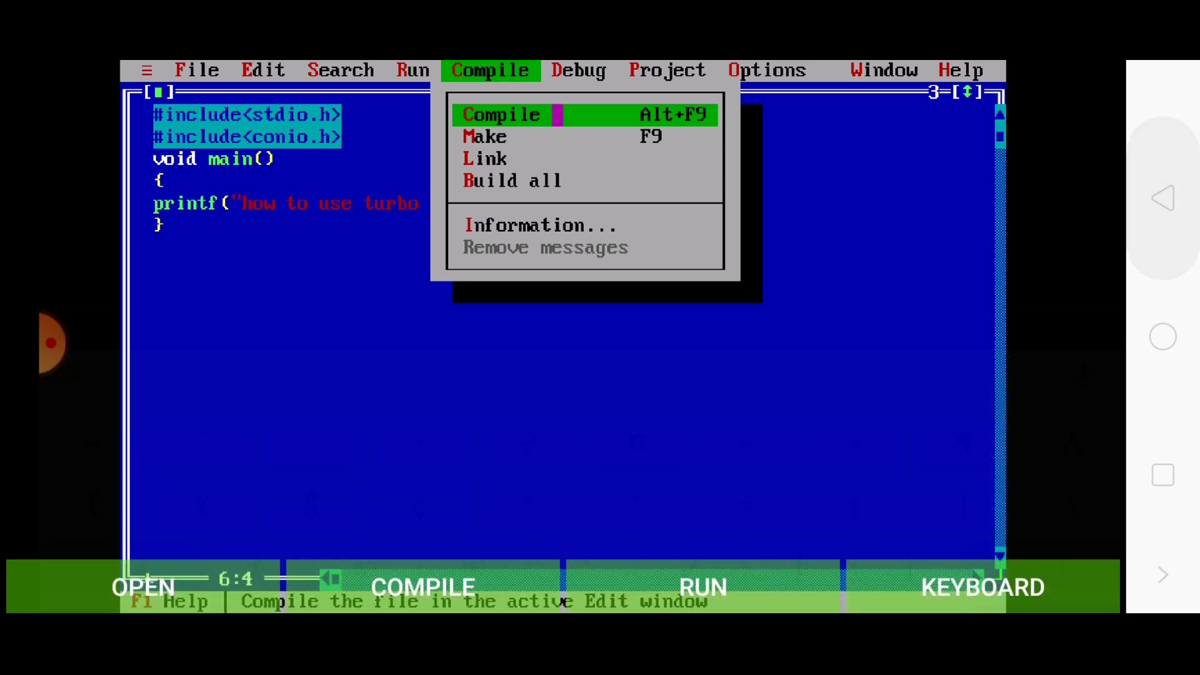
pyautogui.click(557, 113)
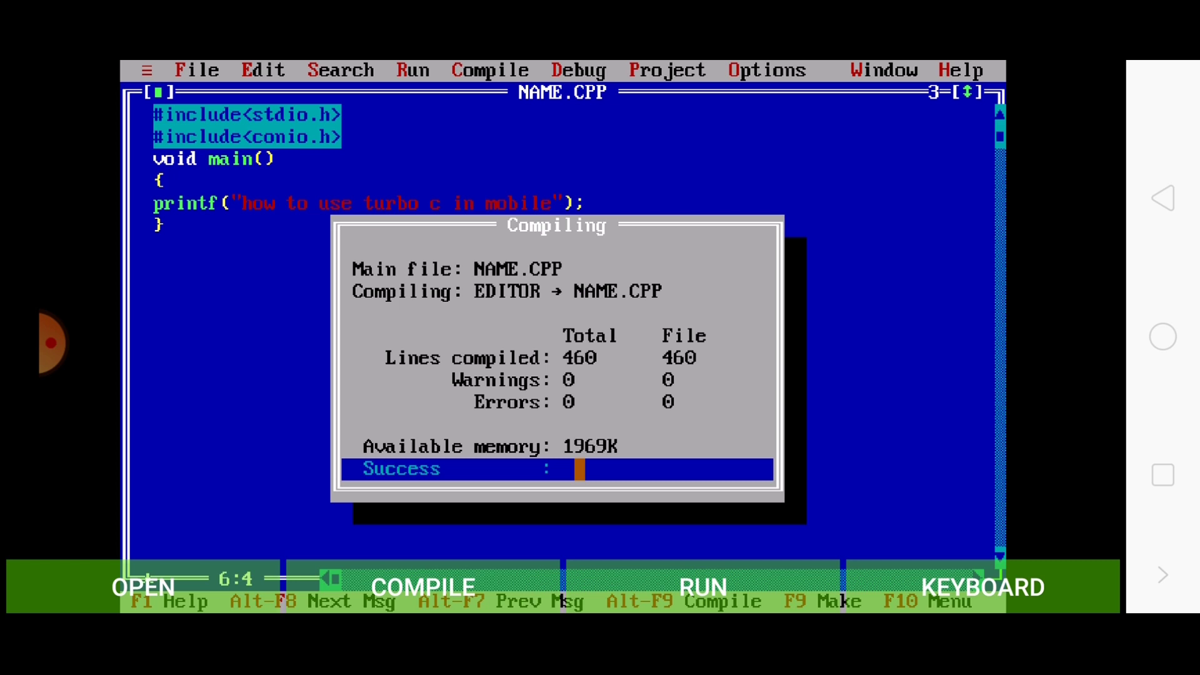
pyautogui.click(587, 447)
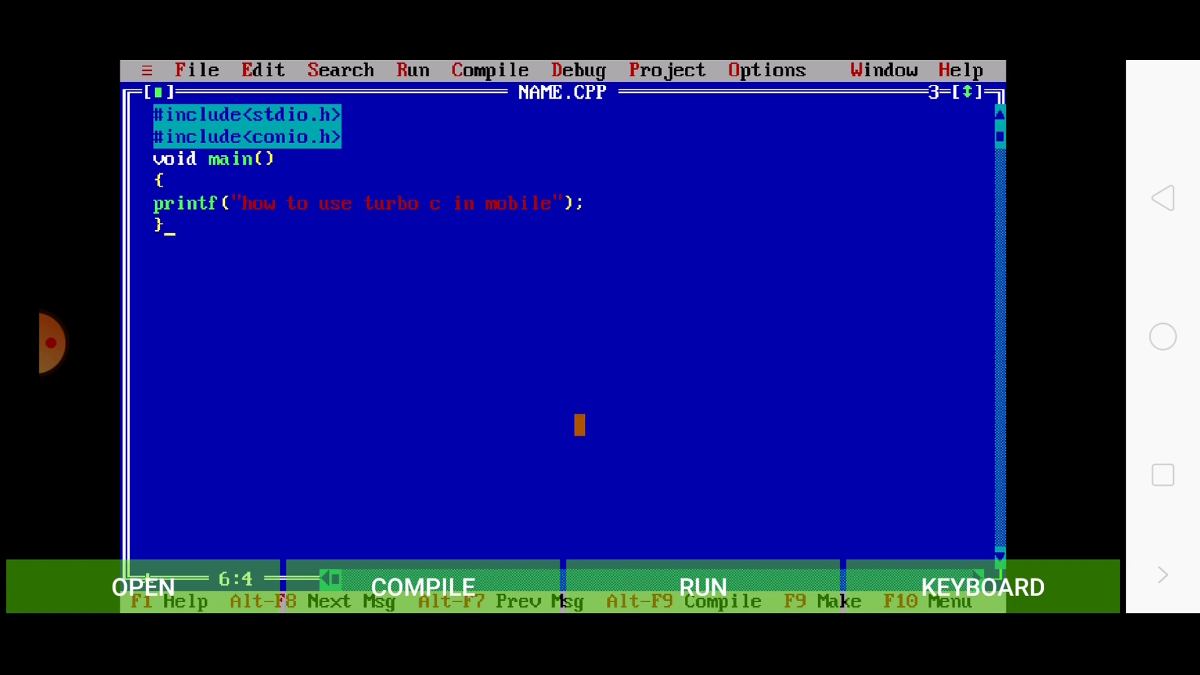
pyautogui.click(413, 71)
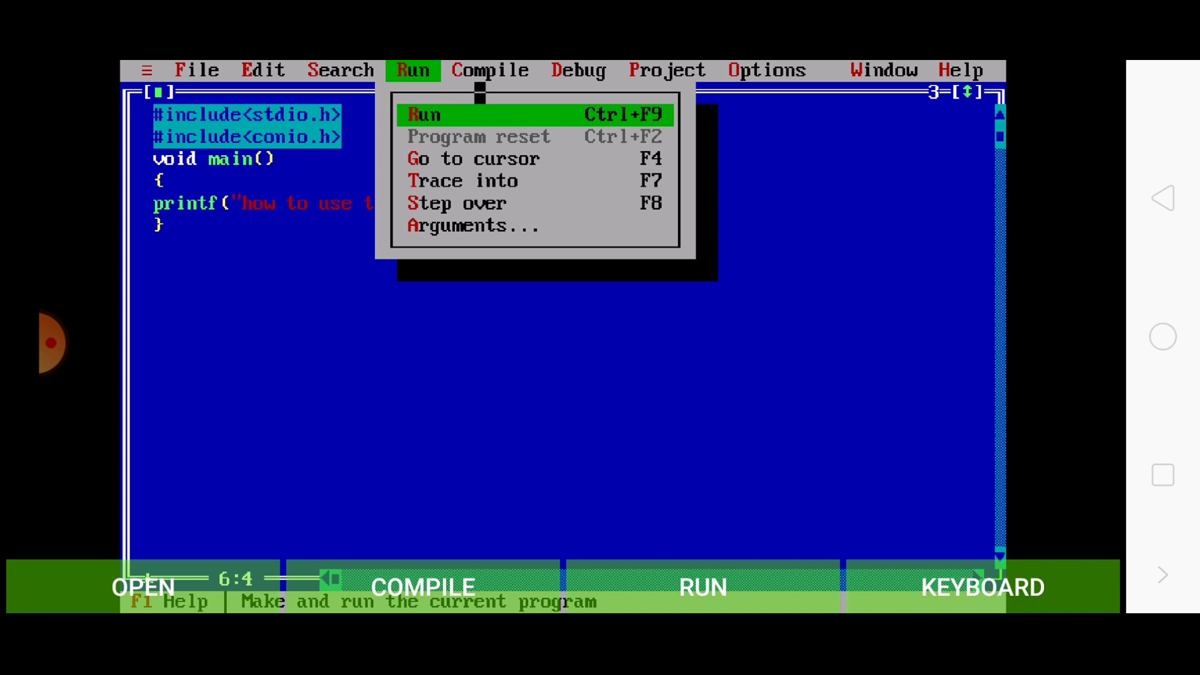
pyautogui.click(479, 114)
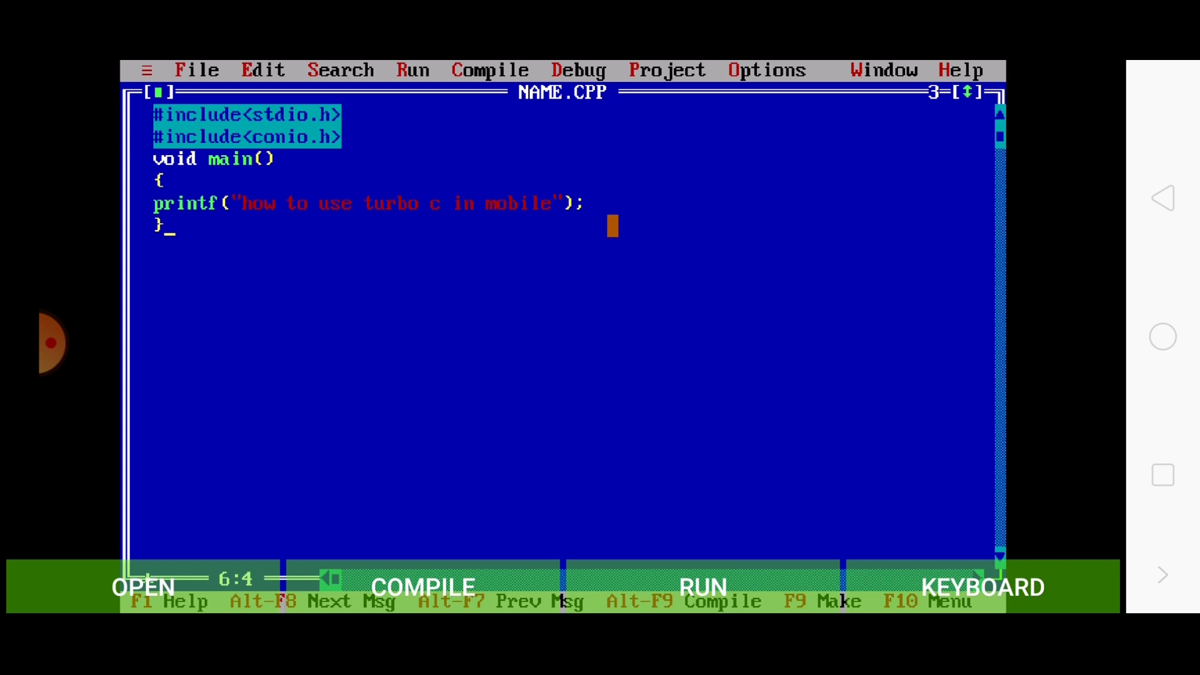
# Insert a getch(); line between printf and the closing brace, then hide the keyboard
pyautogui.click(983, 588)
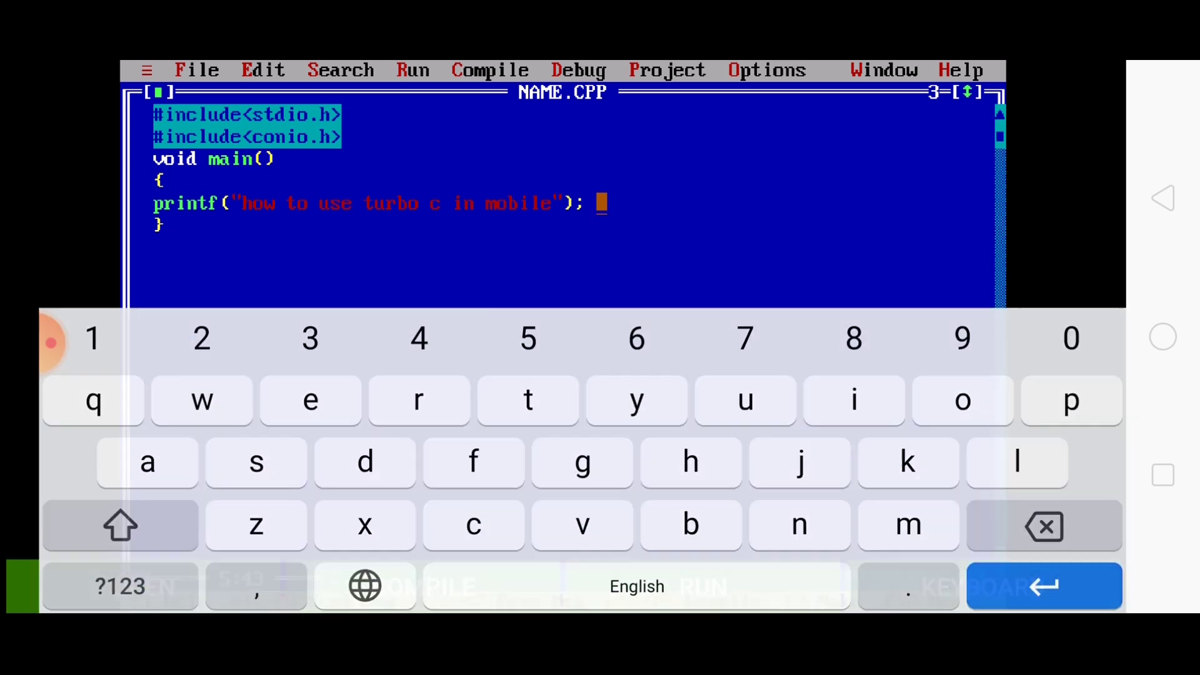
pyautogui.press('Return')
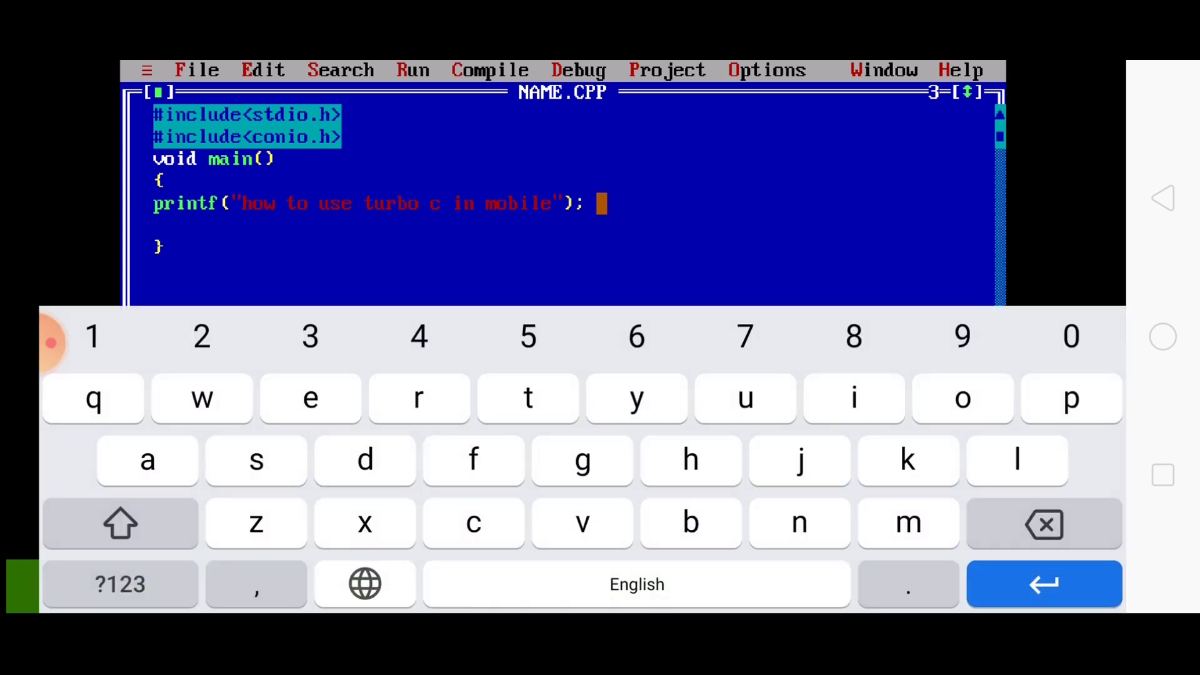
pyautogui.write('getc')
pyautogui.write('h')
pyautogui.click(120, 584)
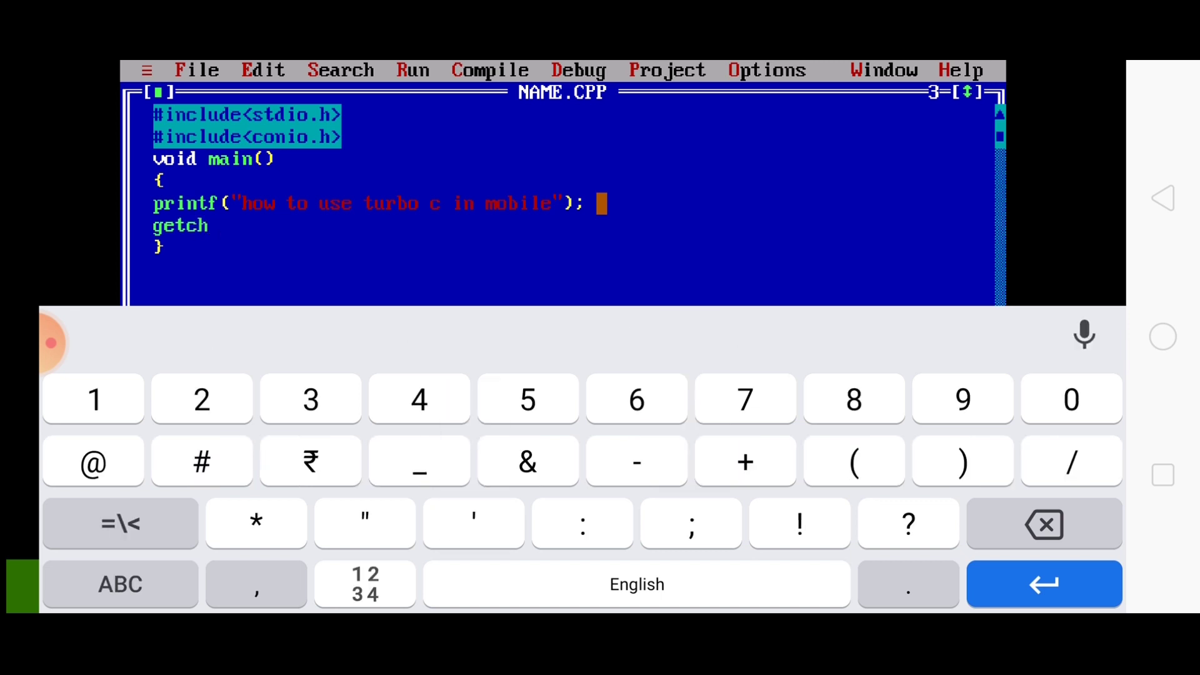
pyautogui.write('();')
pyautogui.click(1163, 198)
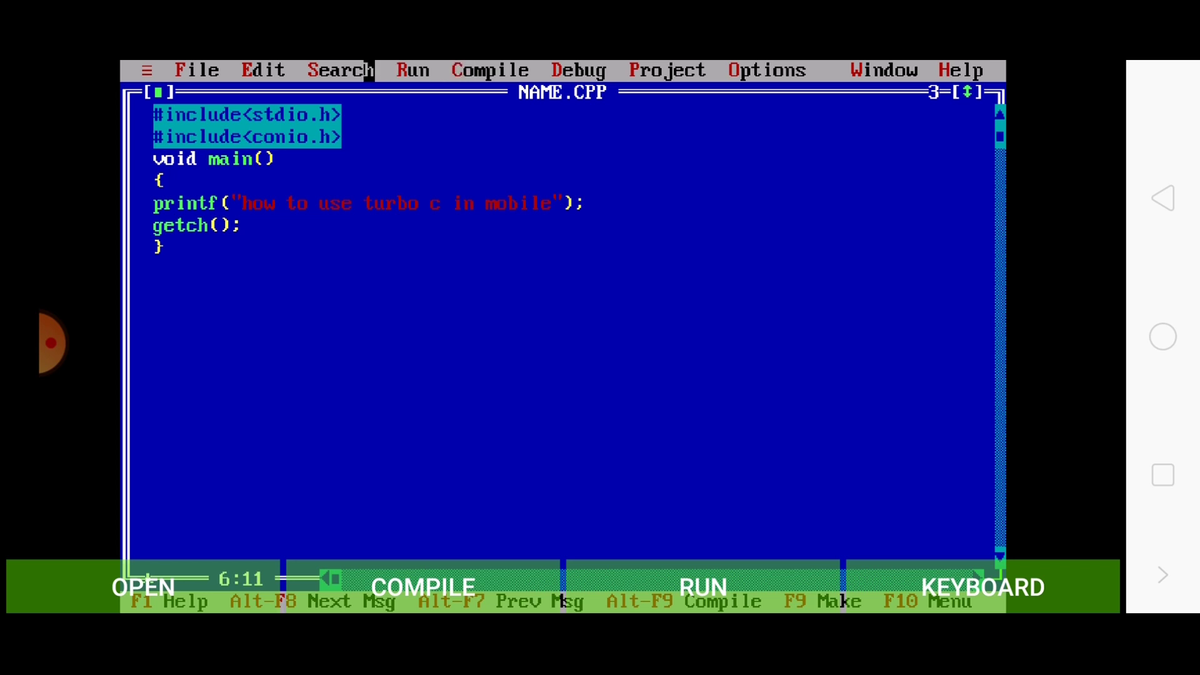
# Run the program and view the output 'how to use turbo c in mobile'
pyautogui.click(413, 71)
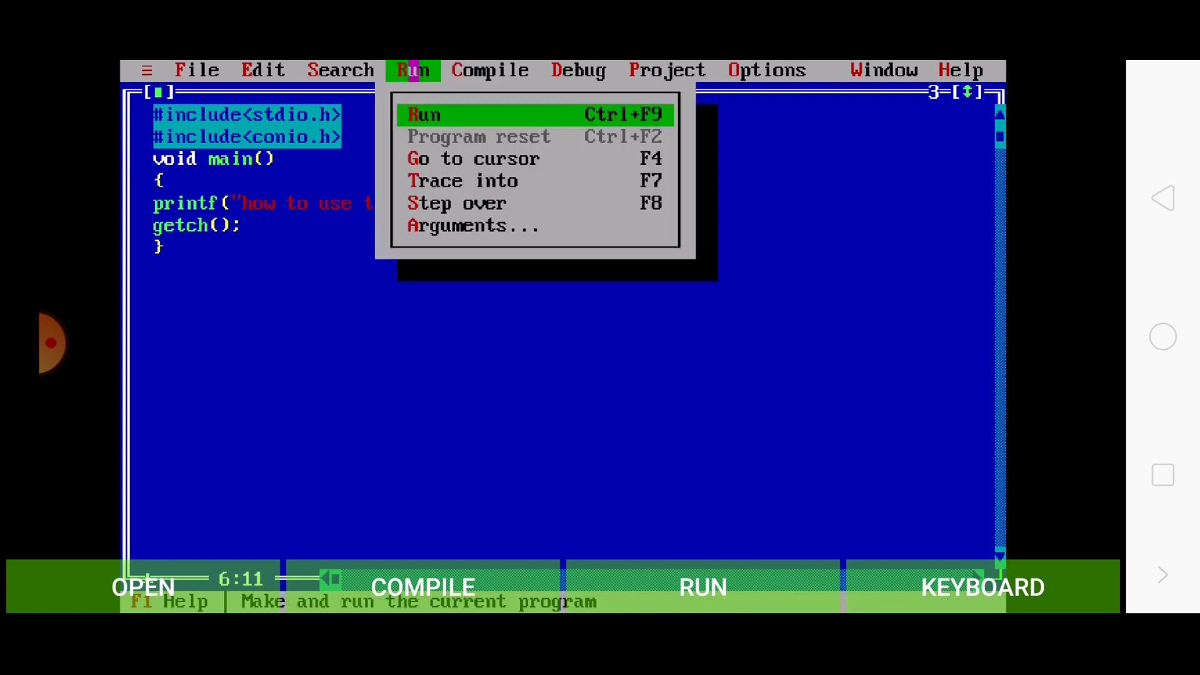
pyautogui.click(459, 115)
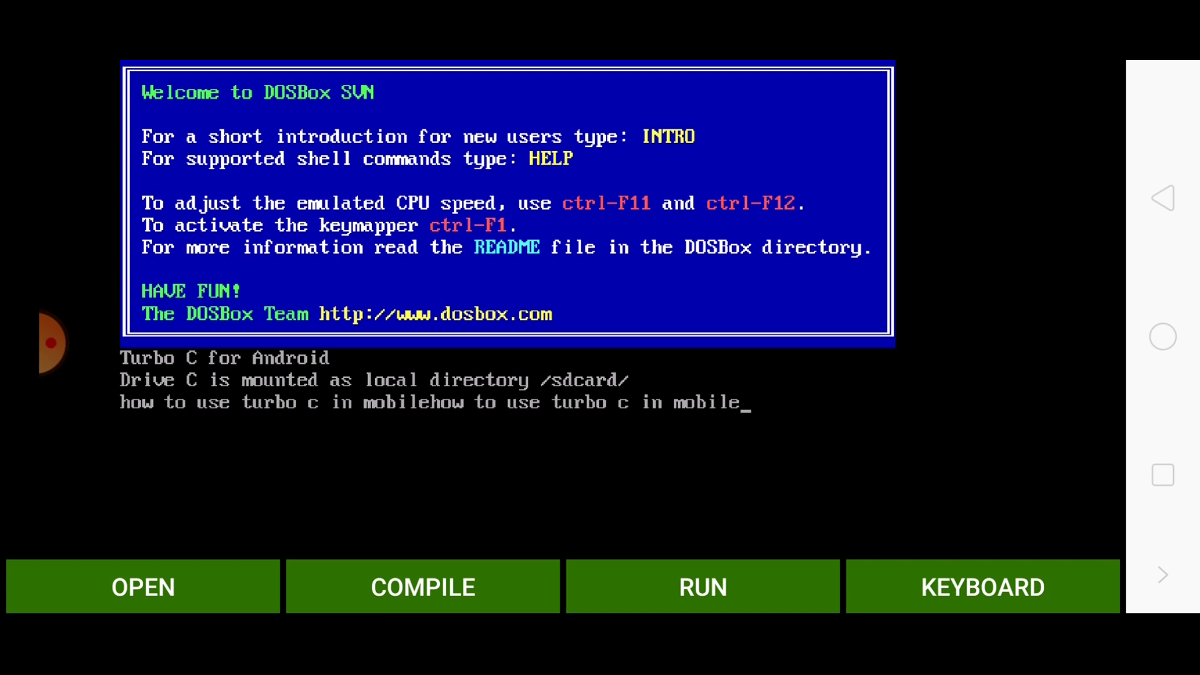
pyautogui.click(983, 587)
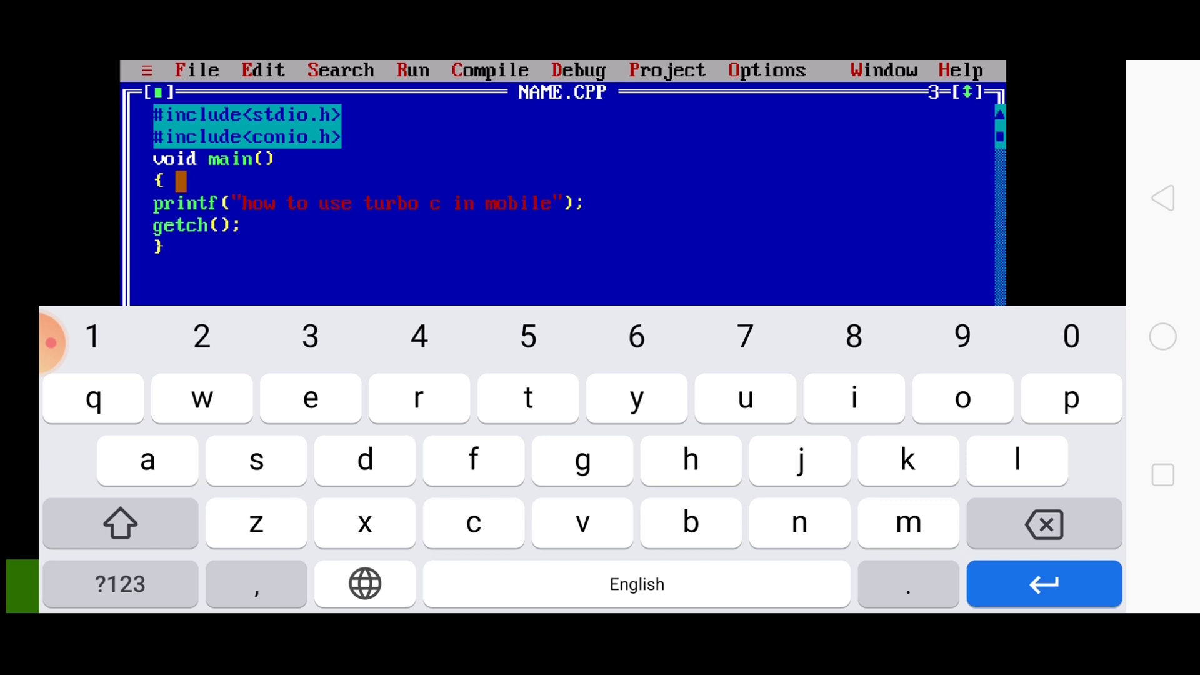
# Insert a clrscr(); line after the opening brace and hide the keyboard
pyautogui.press('Return')
pyautogui.write('c')
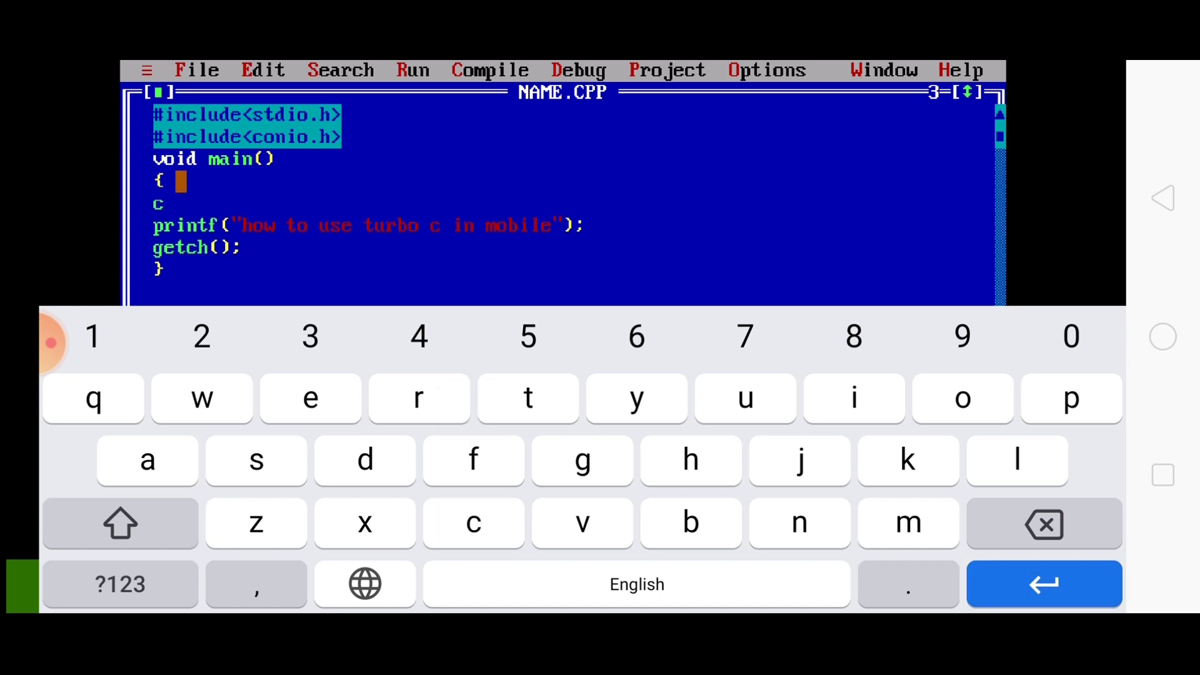
pyautogui.write('lrsc')
pyautogui.write('r')
pyautogui.click(120, 584)
pyautogui.write('();')
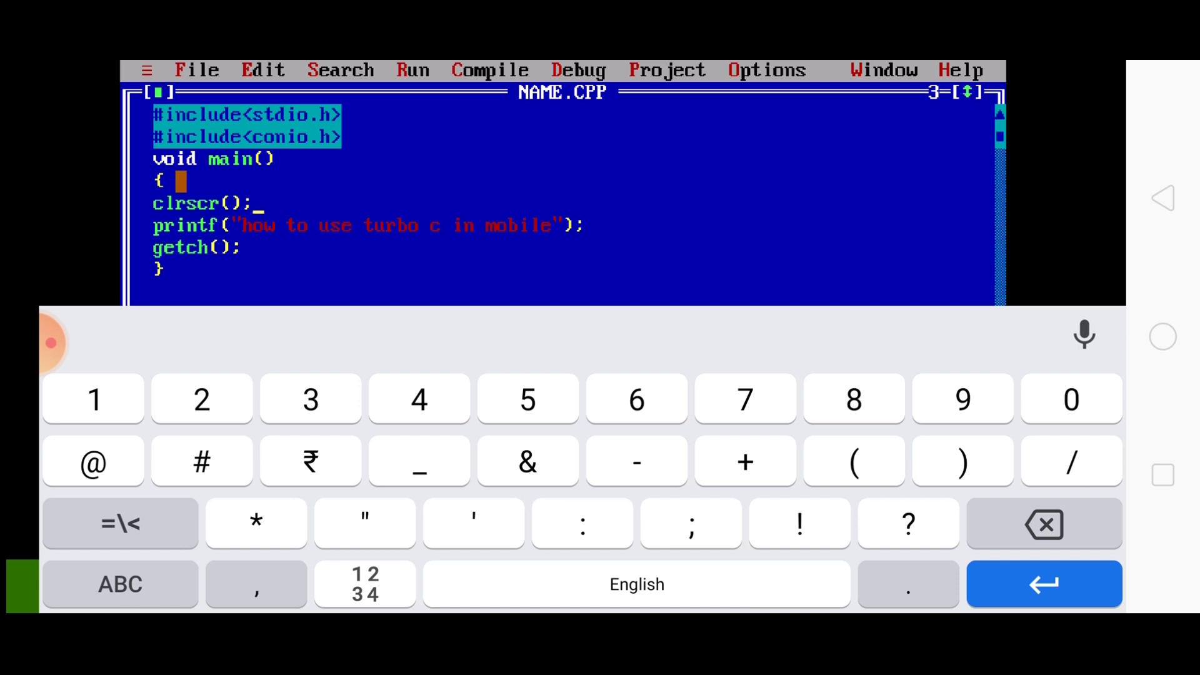
pyautogui.click(1163, 198)
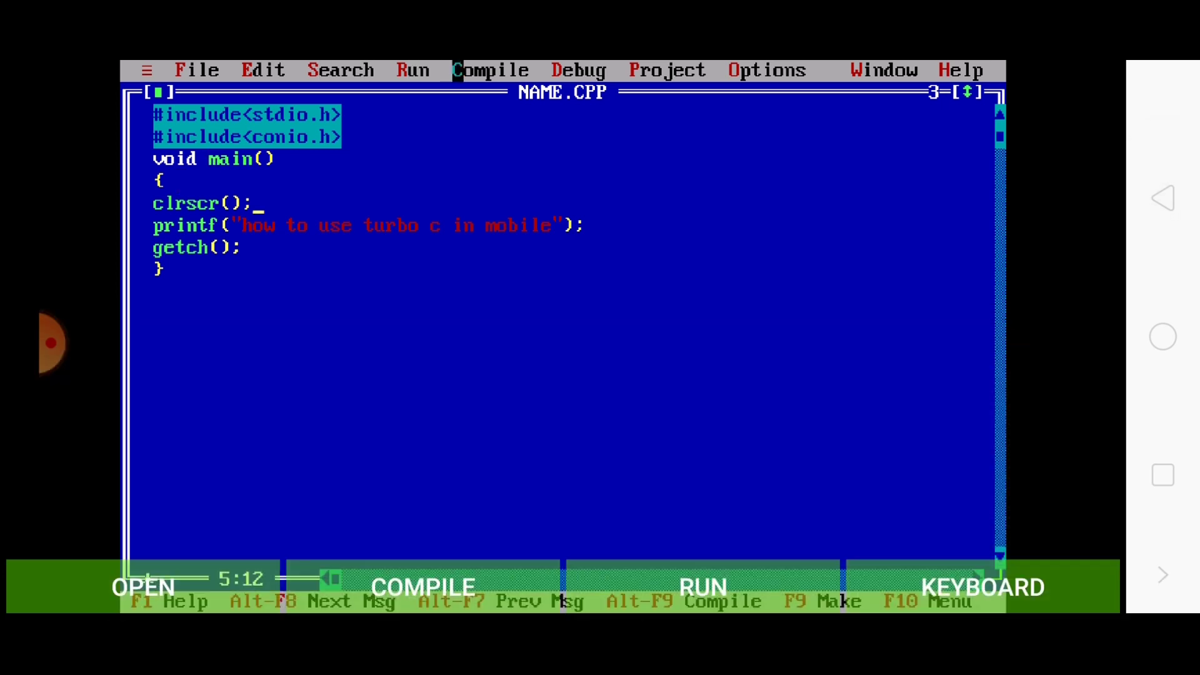
# Compile NAME.CPP with no errors and dismiss the success report
pyautogui.click(485, 71)
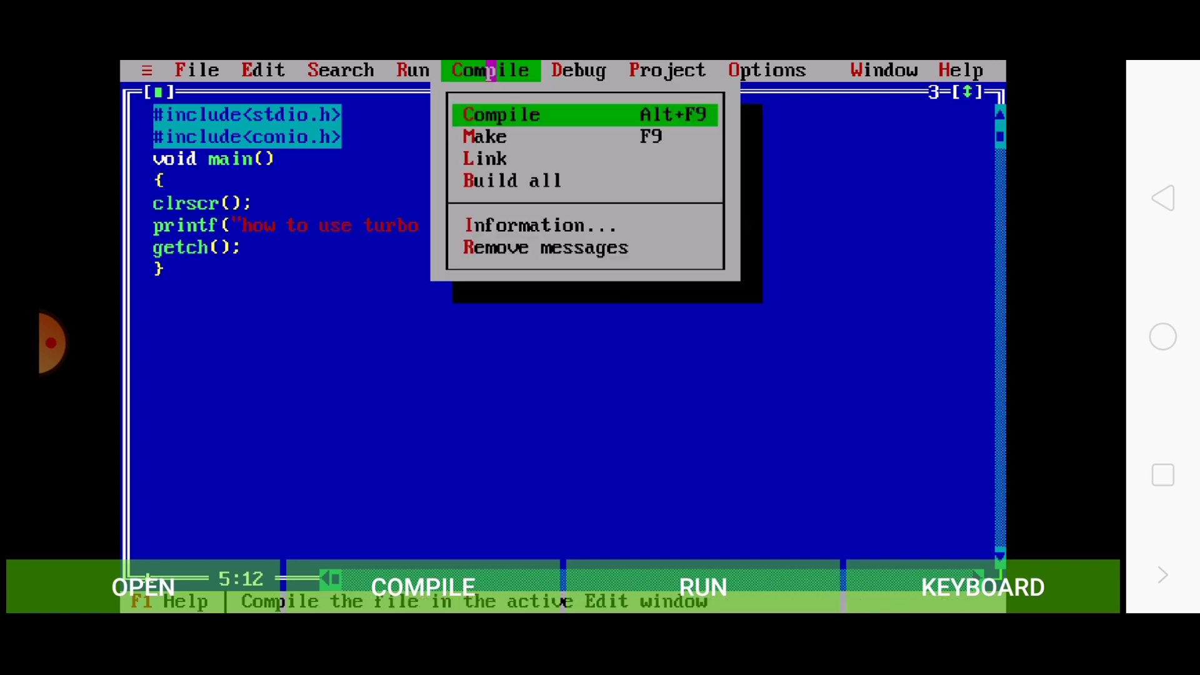
pyautogui.click(547, 114)
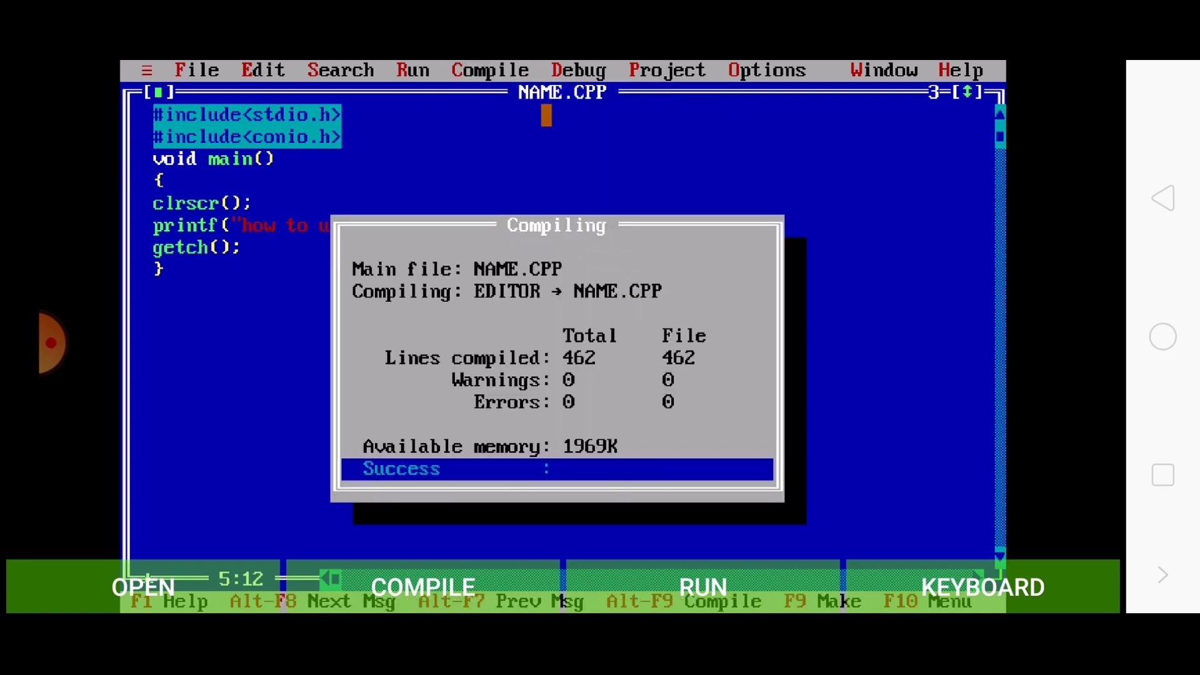
pyautogui.click(547, 447)
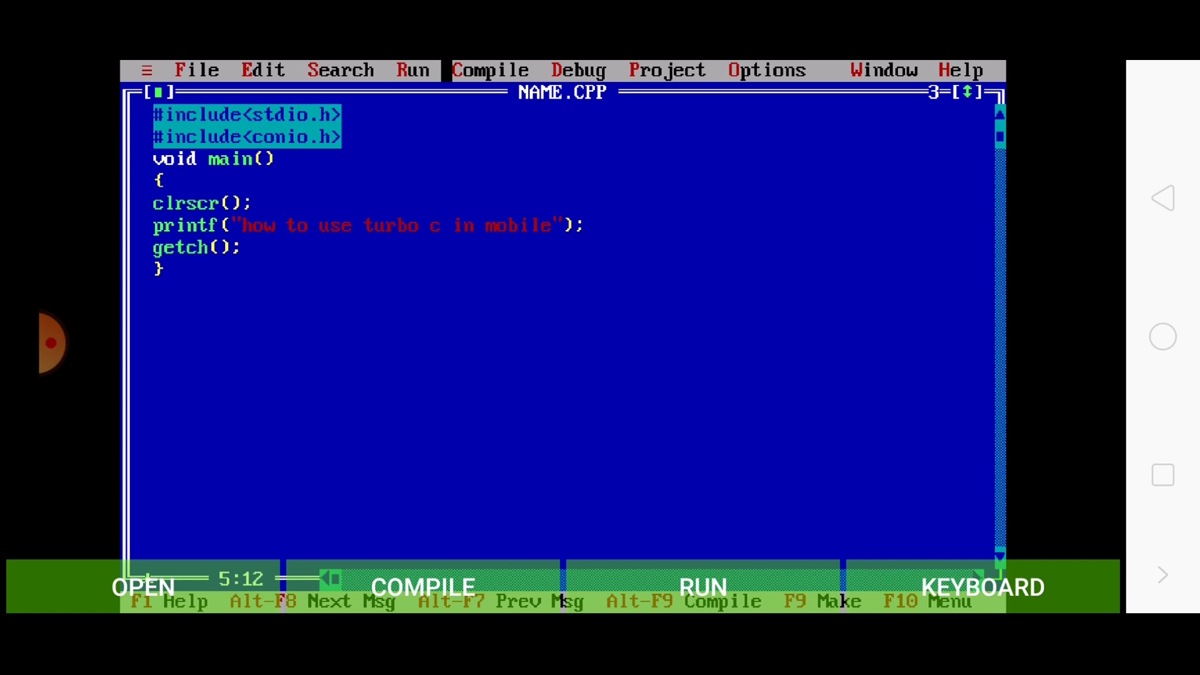
# Run the program to display 'how to use turbo c in mobile'
pyautogui.click(412, 71)
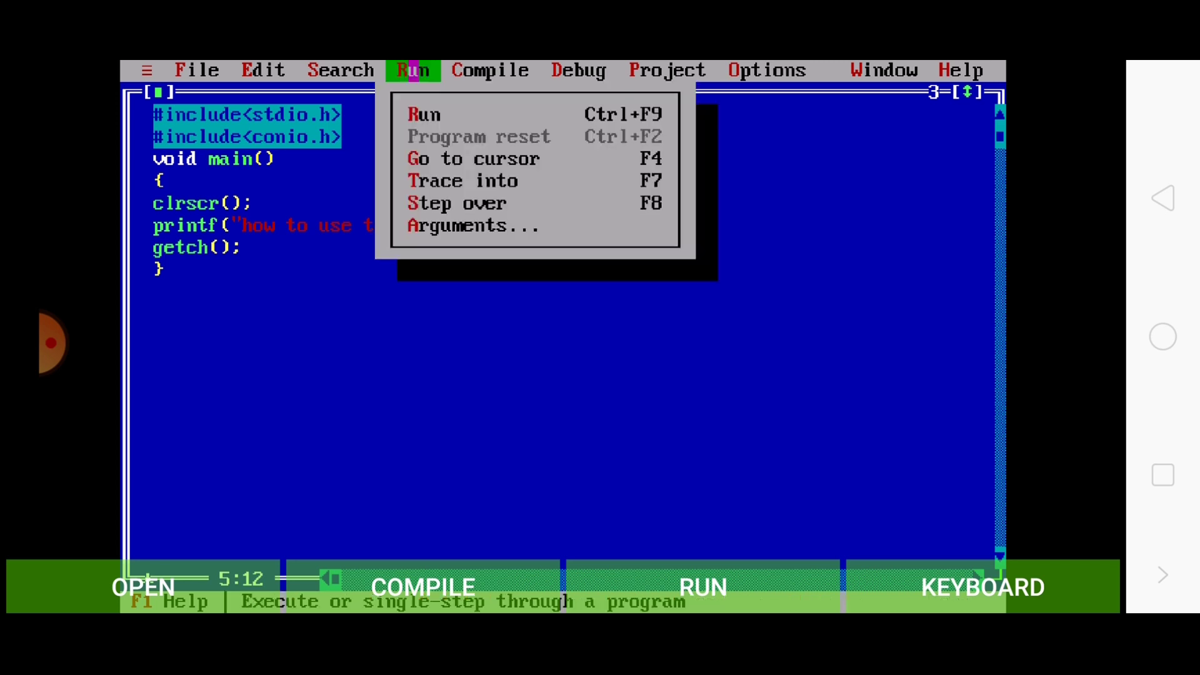
pyautogui.click(502, 114)
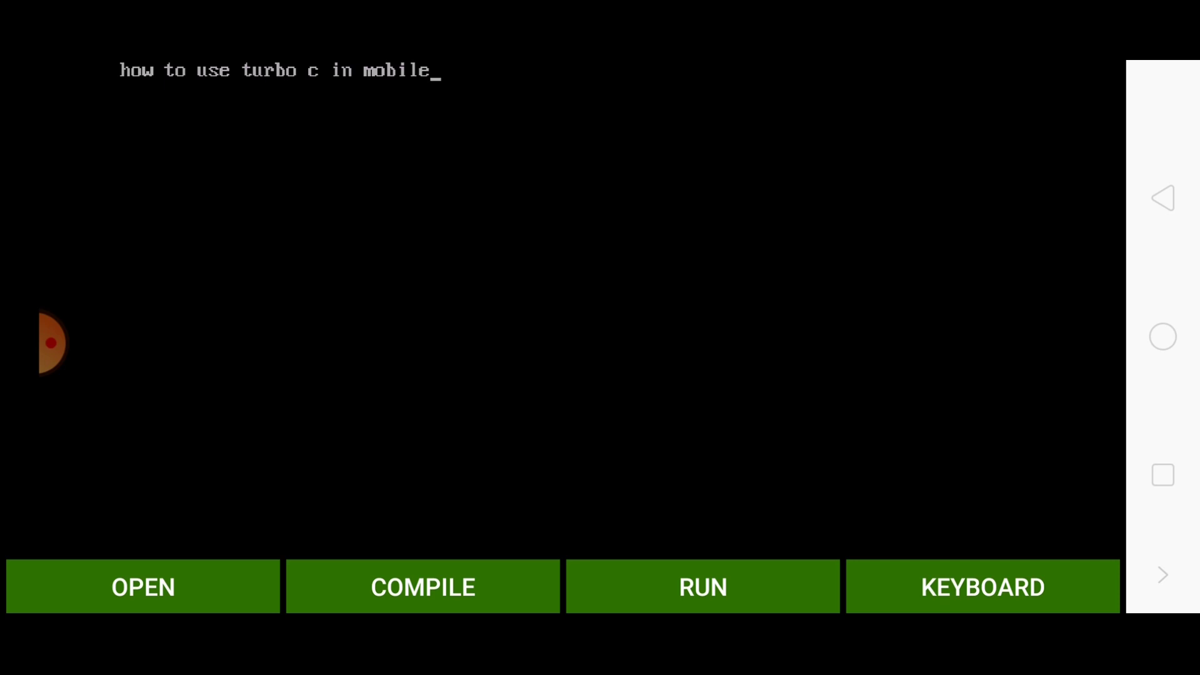
pyautogui.click(983, 587)
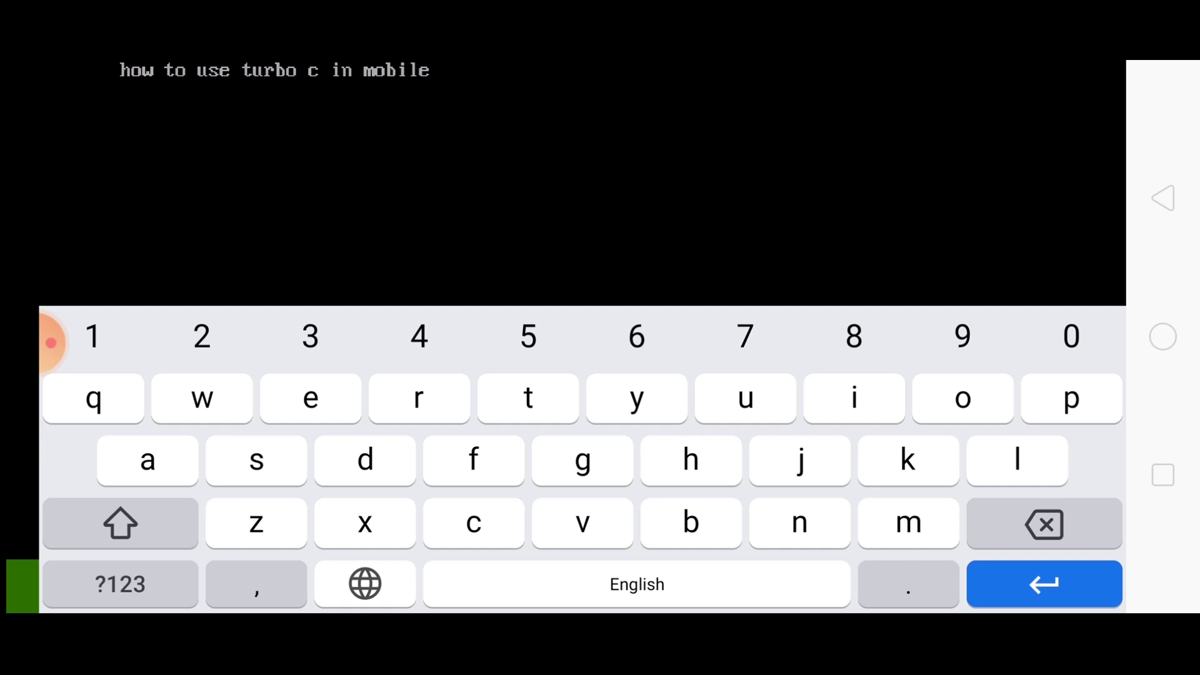
# Back in the editor, change void main() to int main() and remove the extra spaces
pyautogui.press('Return')
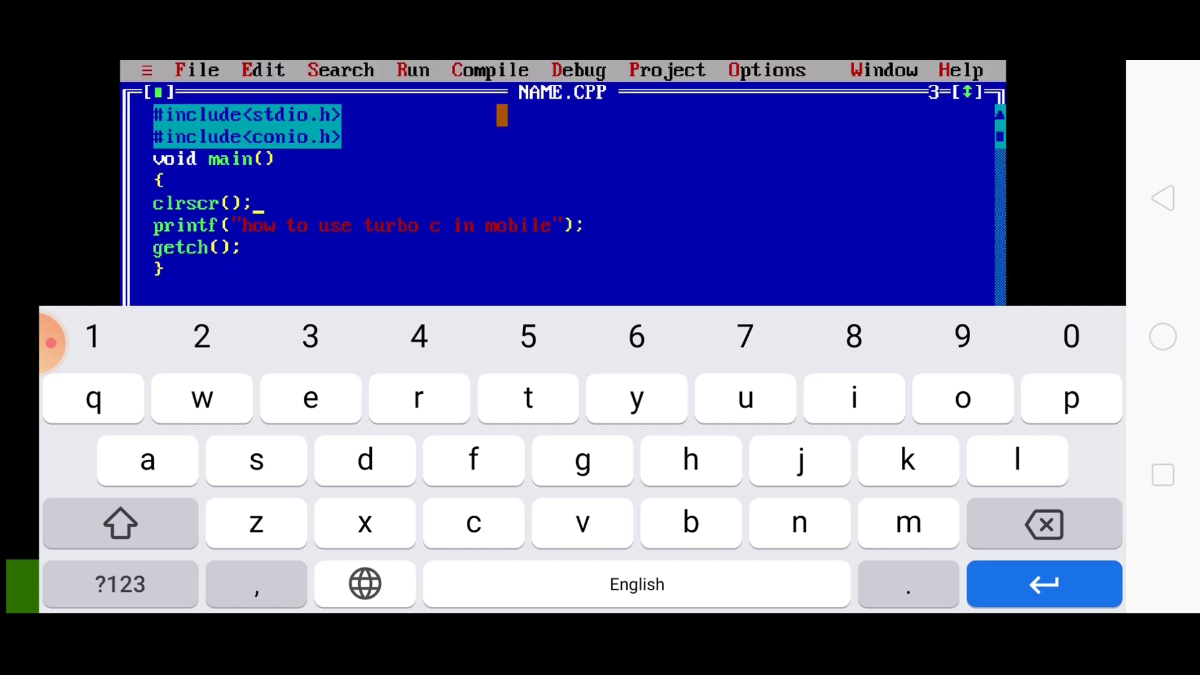
pyautogui.click(1162, 198)
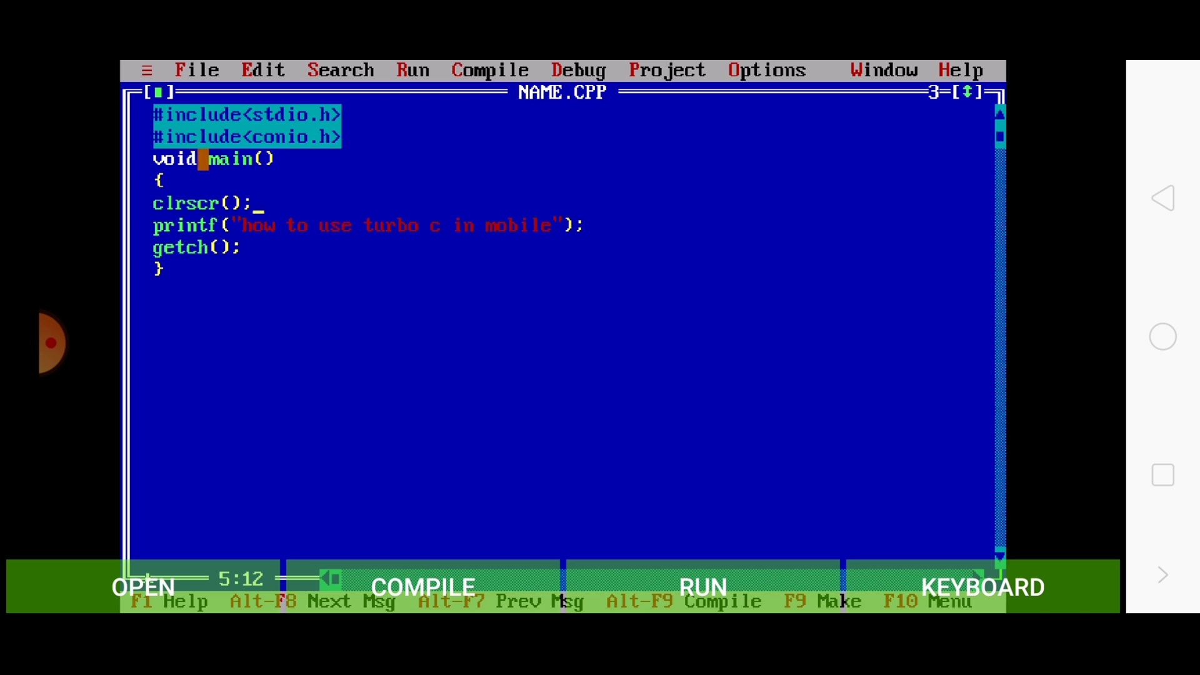
pyautogui.click(202, 159)
pyautogui.click(984, 587)
pyautogui.press('BackSpace')
pyautogui.press('BackSpace')
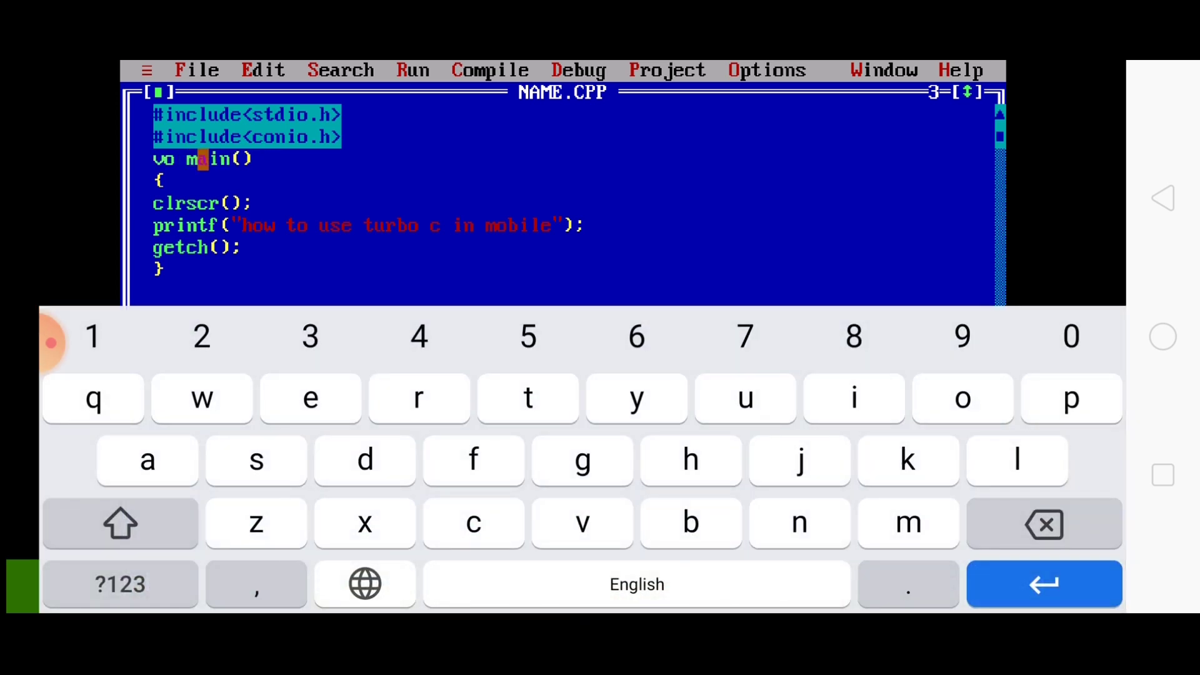
pyautogui.press('BackSpace')
pyautogui.press('BackSpace')
pyautogui.write('in')
pyautogui.write('t')
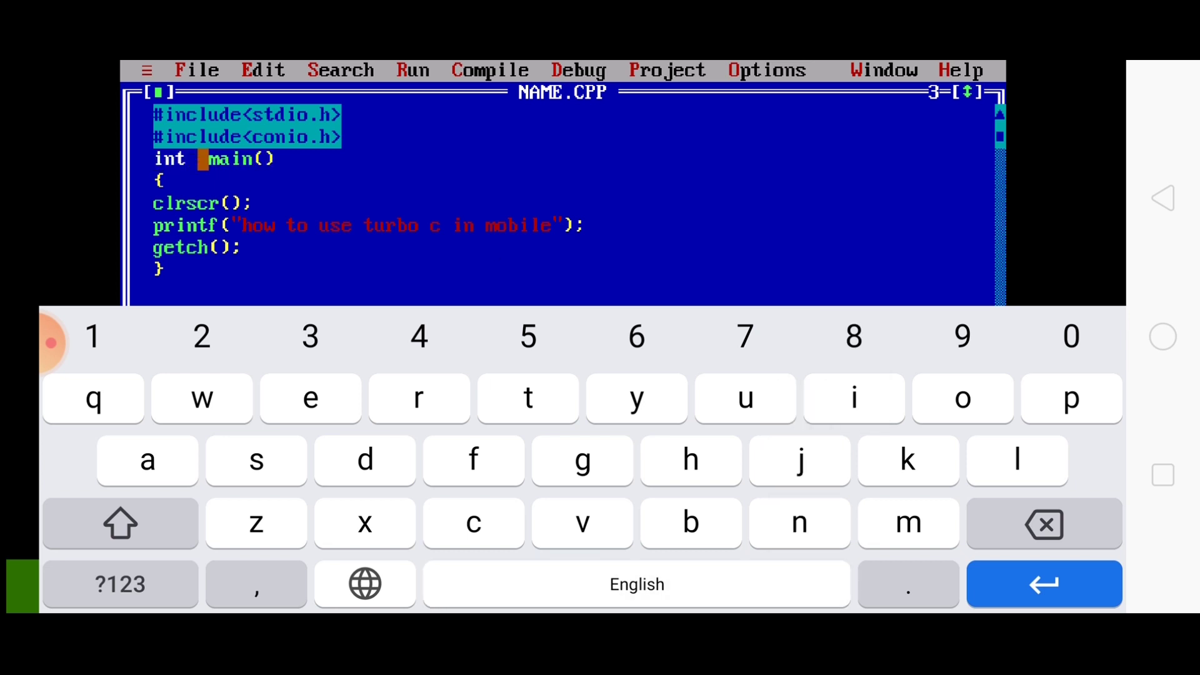
pyautogui.press('BackSpace')
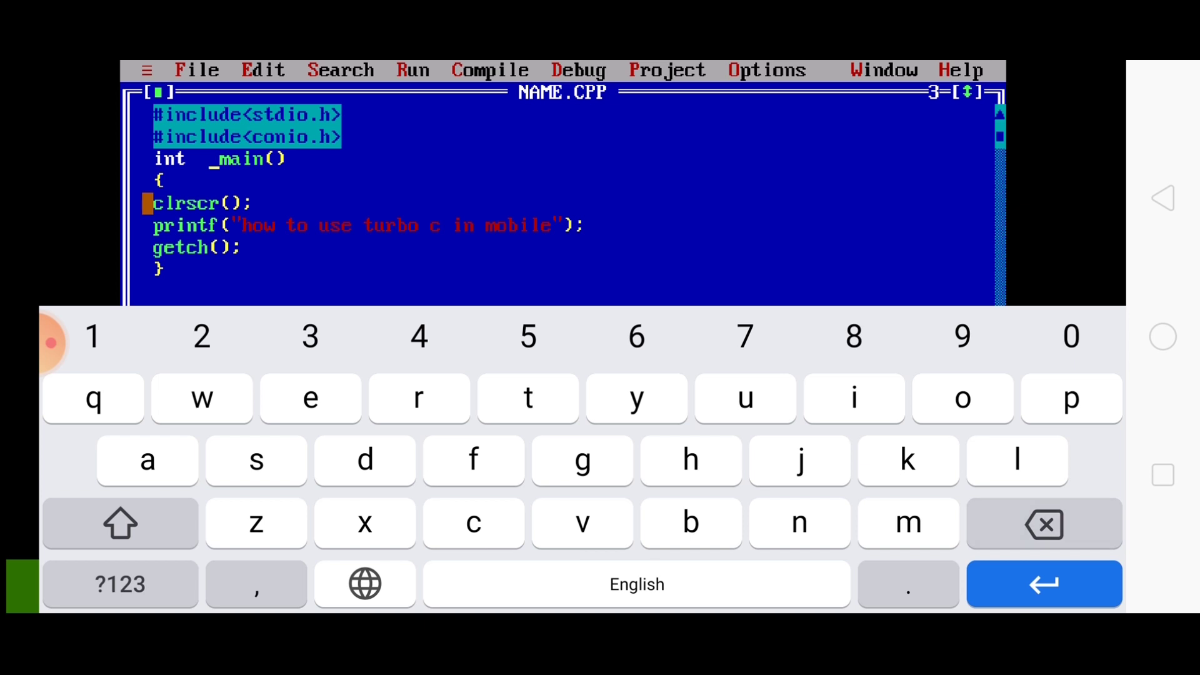
pyautogui.press('BackSpace')
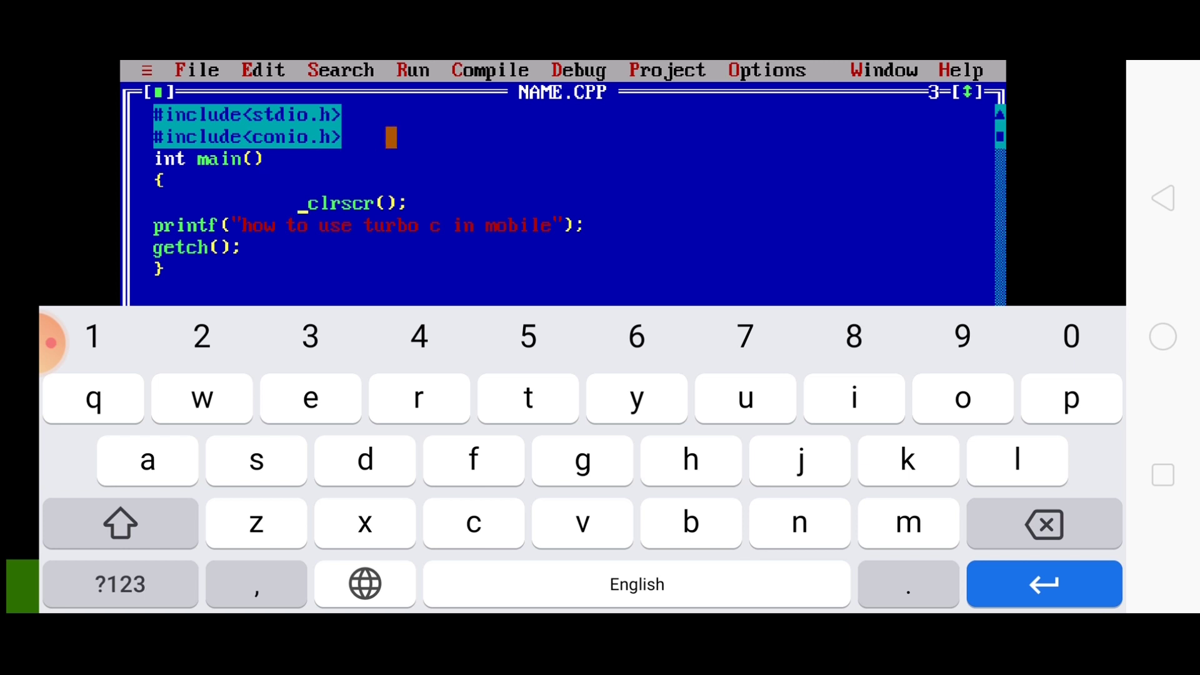
# Compile the int main() version and read the 'Function should return a value' warning
pyautogui.click(481, 73)
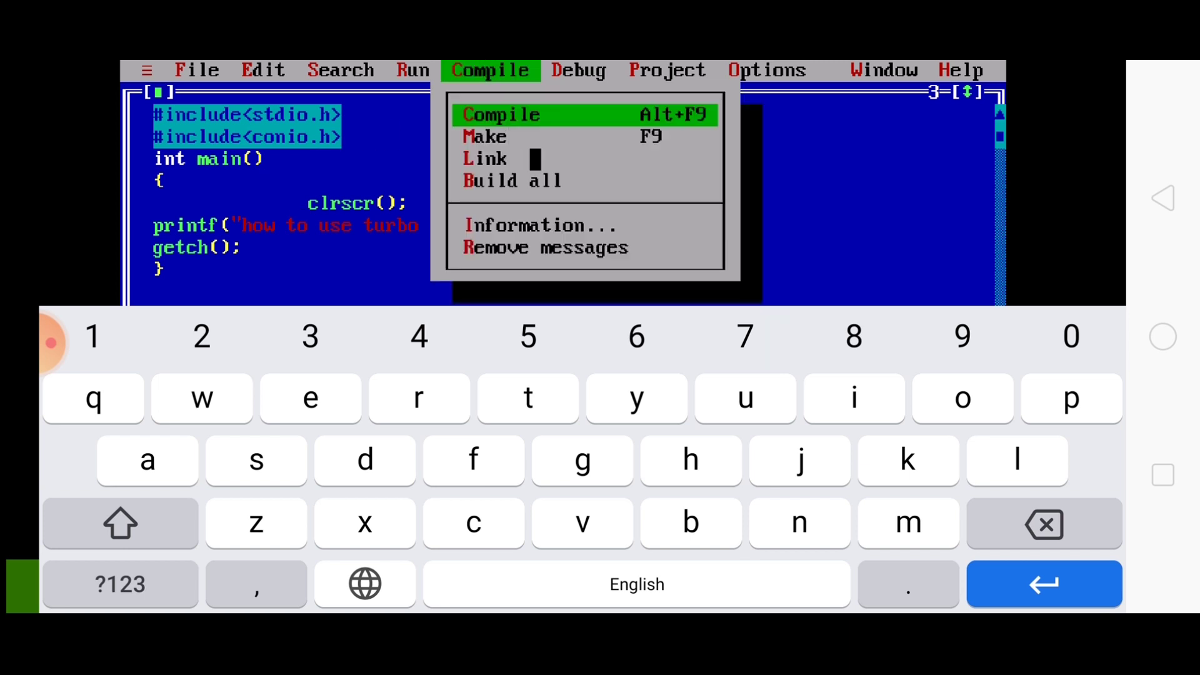
pyautogui.click(580, 113)
pyautogui.click(1164, 198)
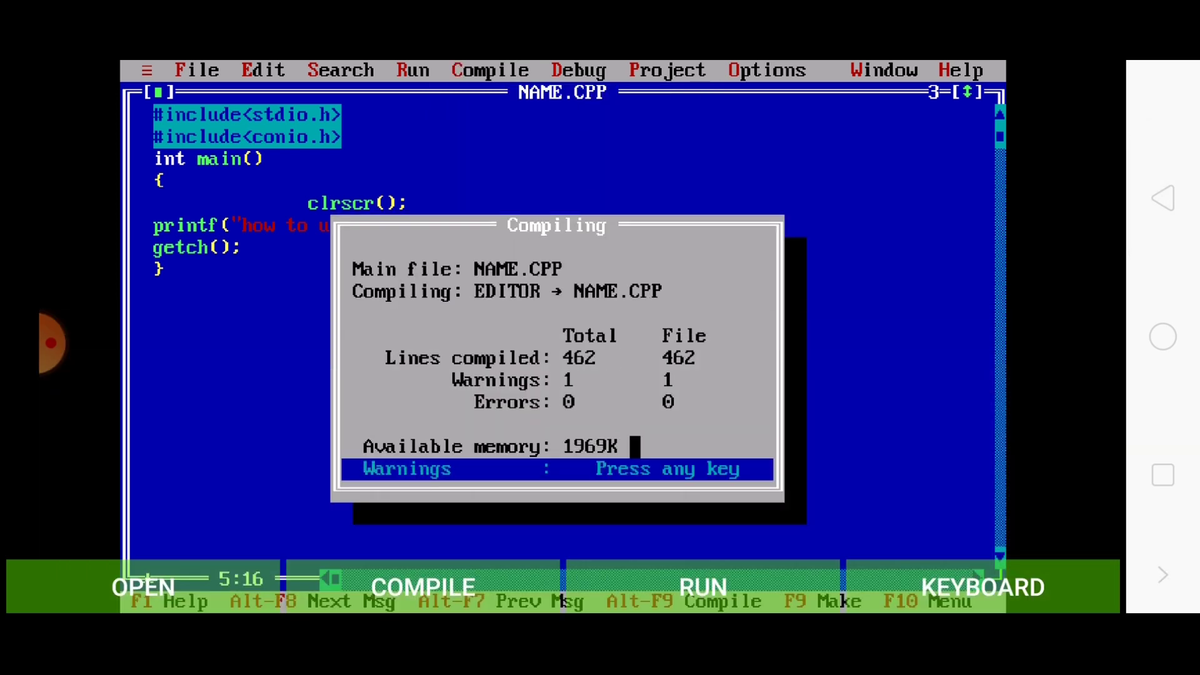
pyautogui.click(635, 447)
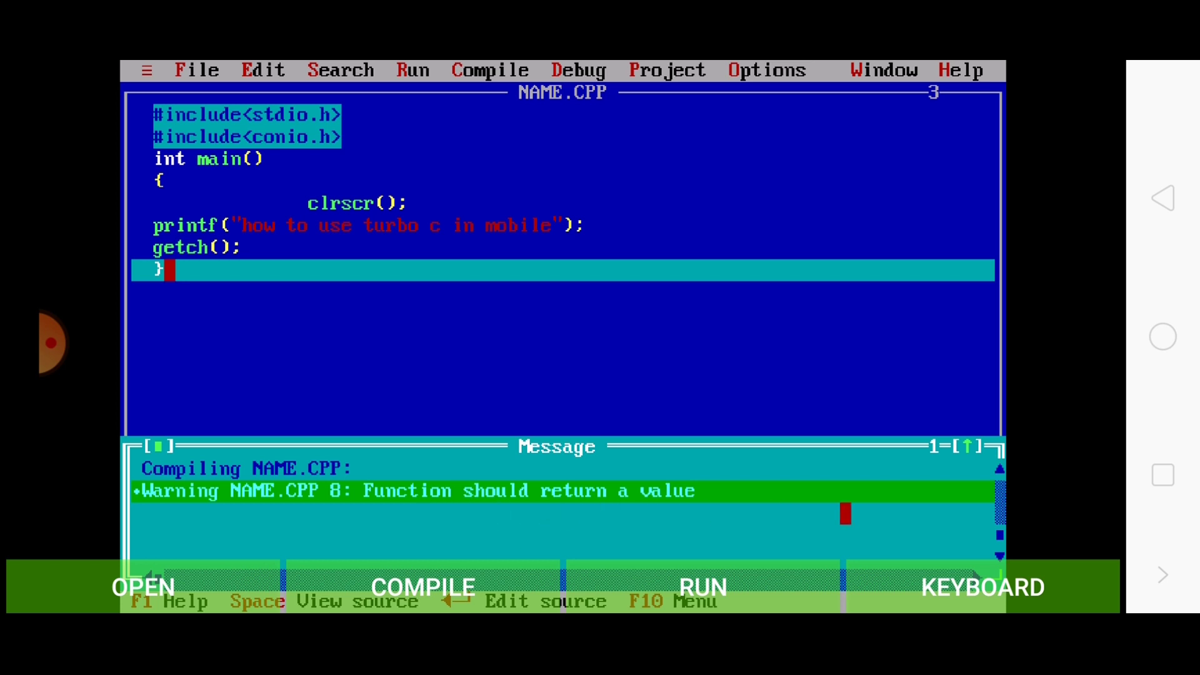
# Put the caret back in the NAME.CPP source with the on-screen keyboard showing
pyautogui.click(983, 587)
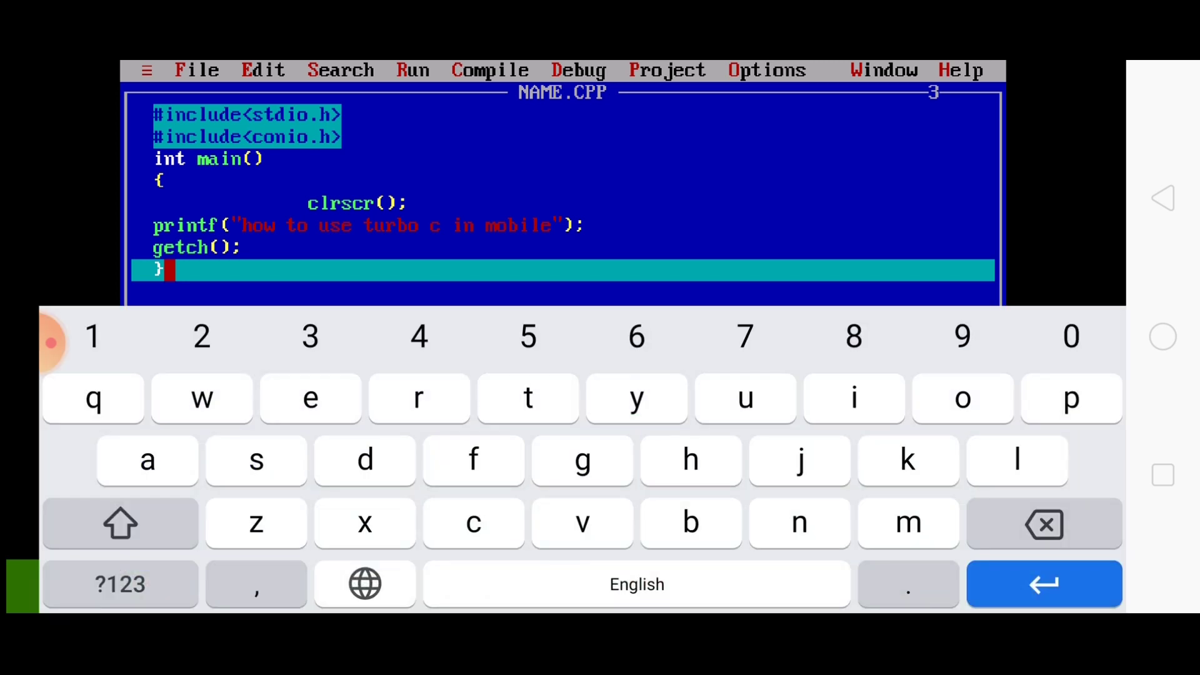
pyautogui.click(1163, 198)
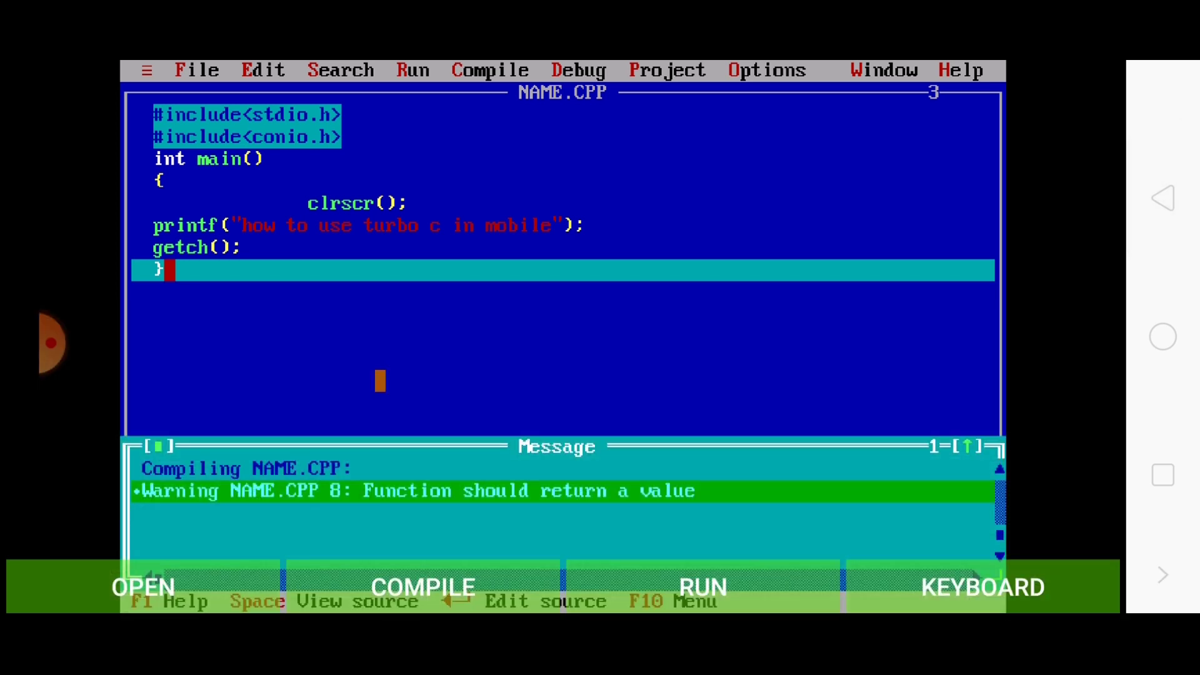
pyautogui.click(279, 246)
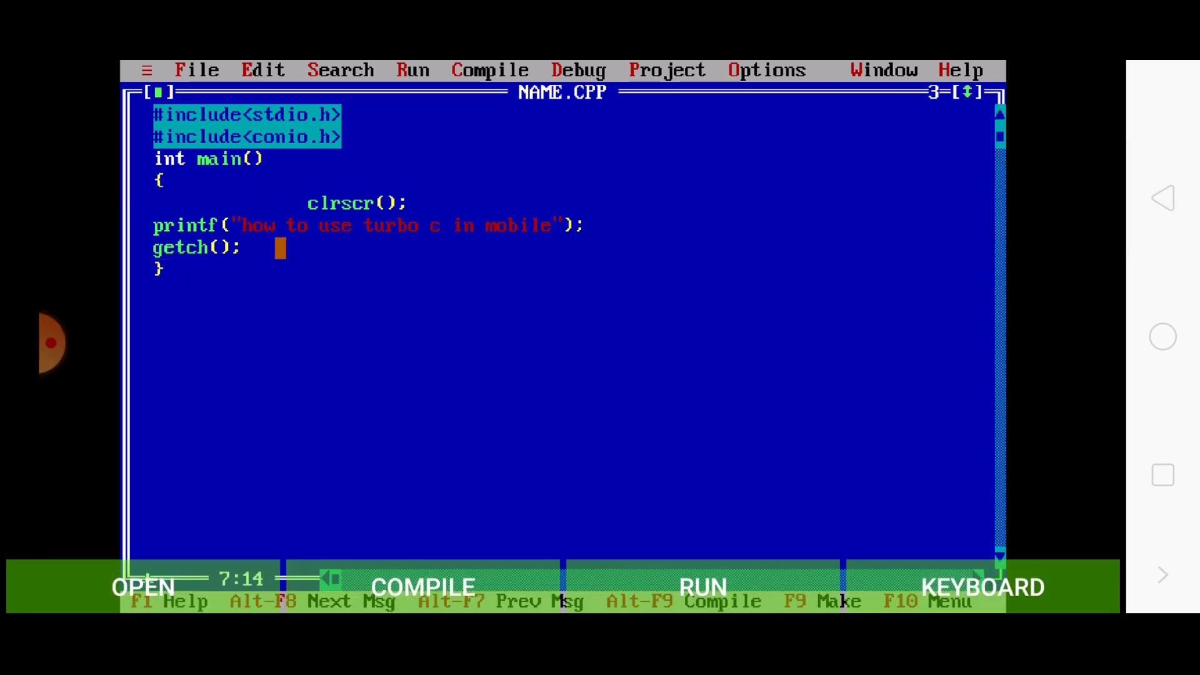
pyautogui.click(983, 588)
# Add a new 'return 0;' line after getch(); and fix the mistyped parenthesis
pyautogui.press('Return')
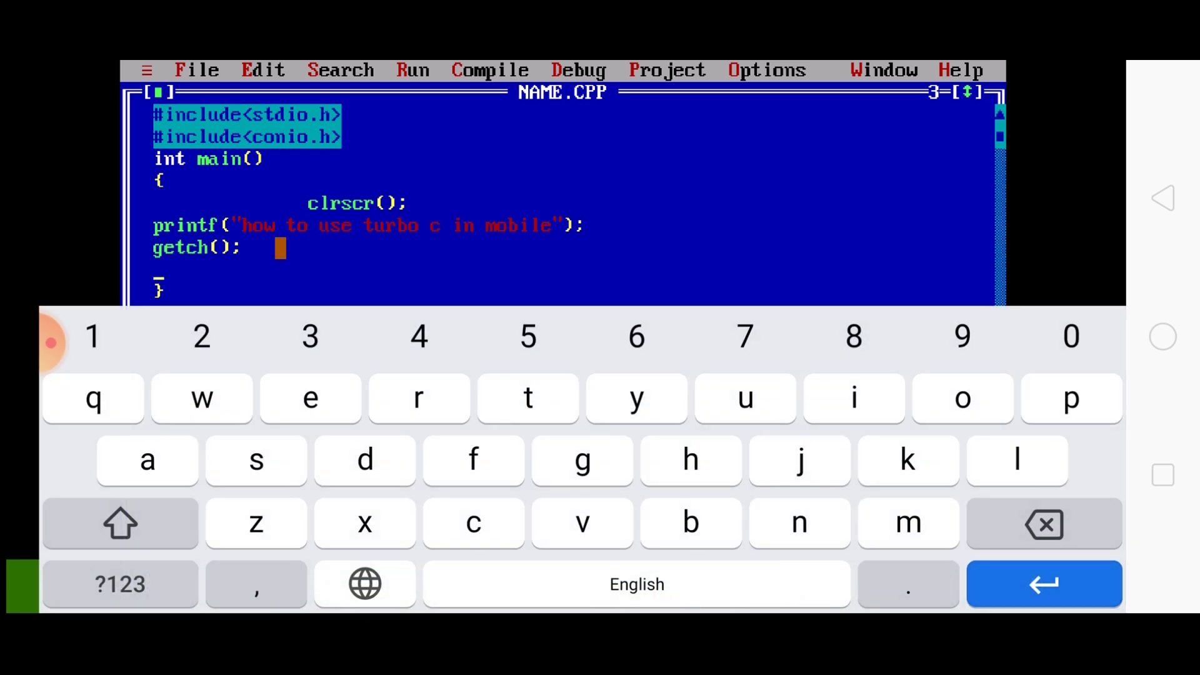
pyautogui.write('ret')
pyautogui.write('urn')
pyautogui.click(120, 584)
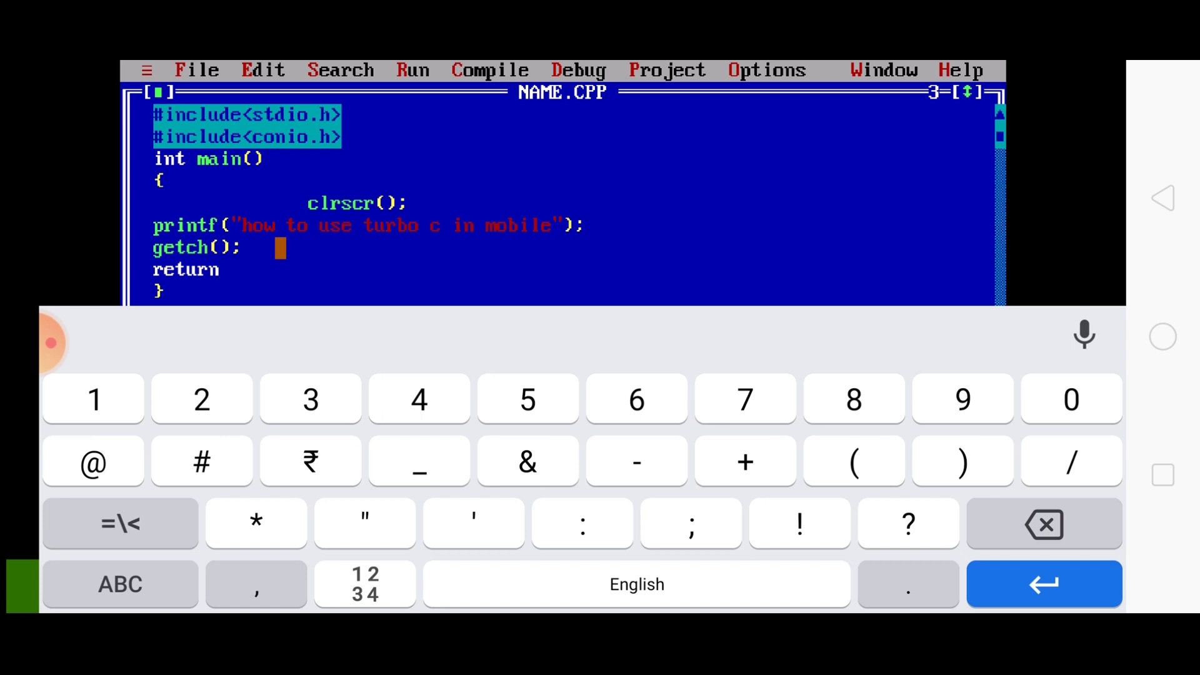
pyautogui.write('(')
pyautogui.press('BackSpace')
pyautogui.write('0')
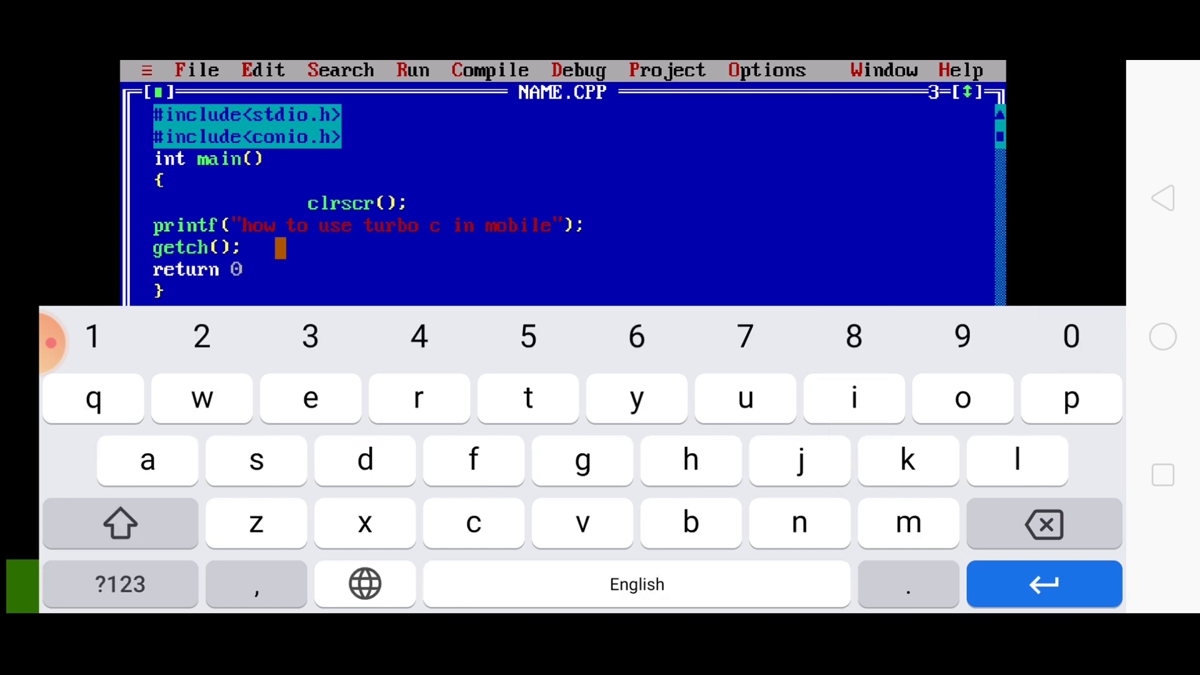
pyautogui.click(121, 584)
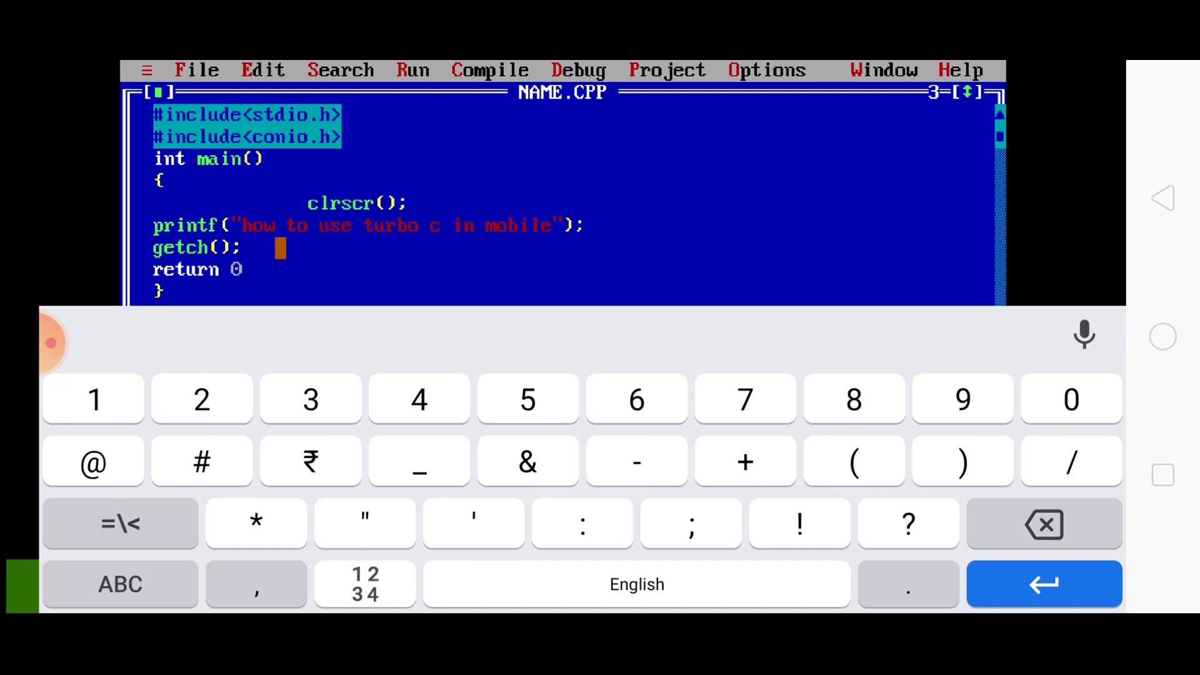
pyautogui.write(';')
pyautogui.click(121, 584)
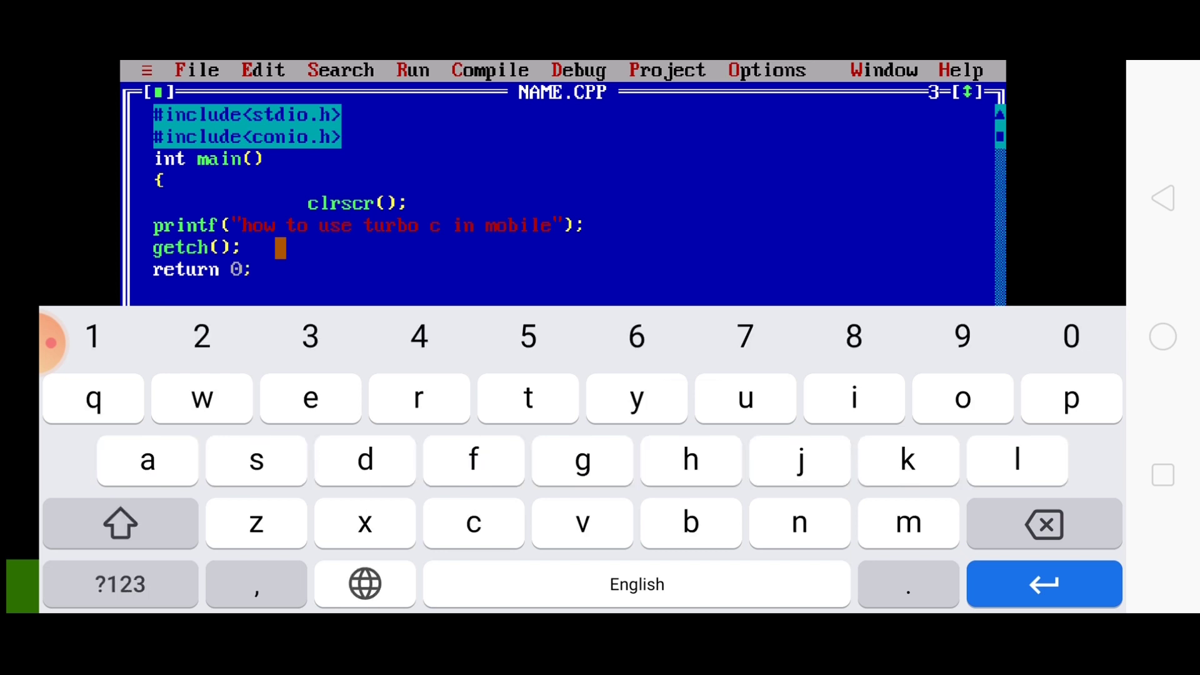
pyautogui.click(1163, 198)
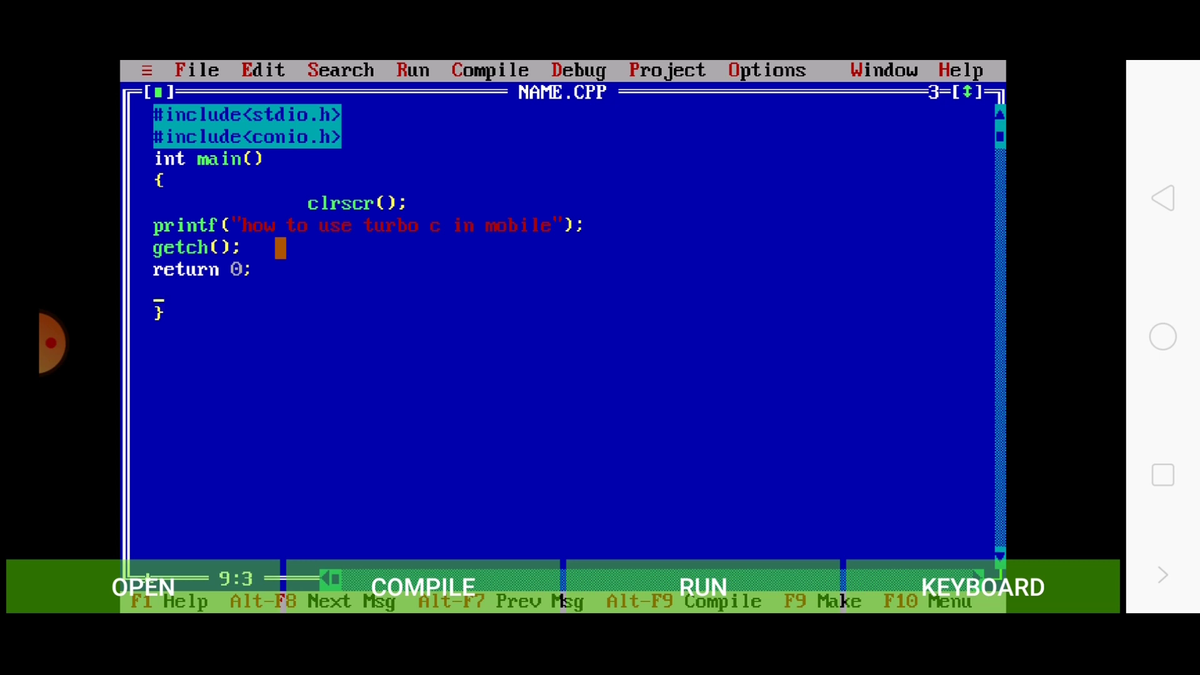
pyautogui.click(983, 588)
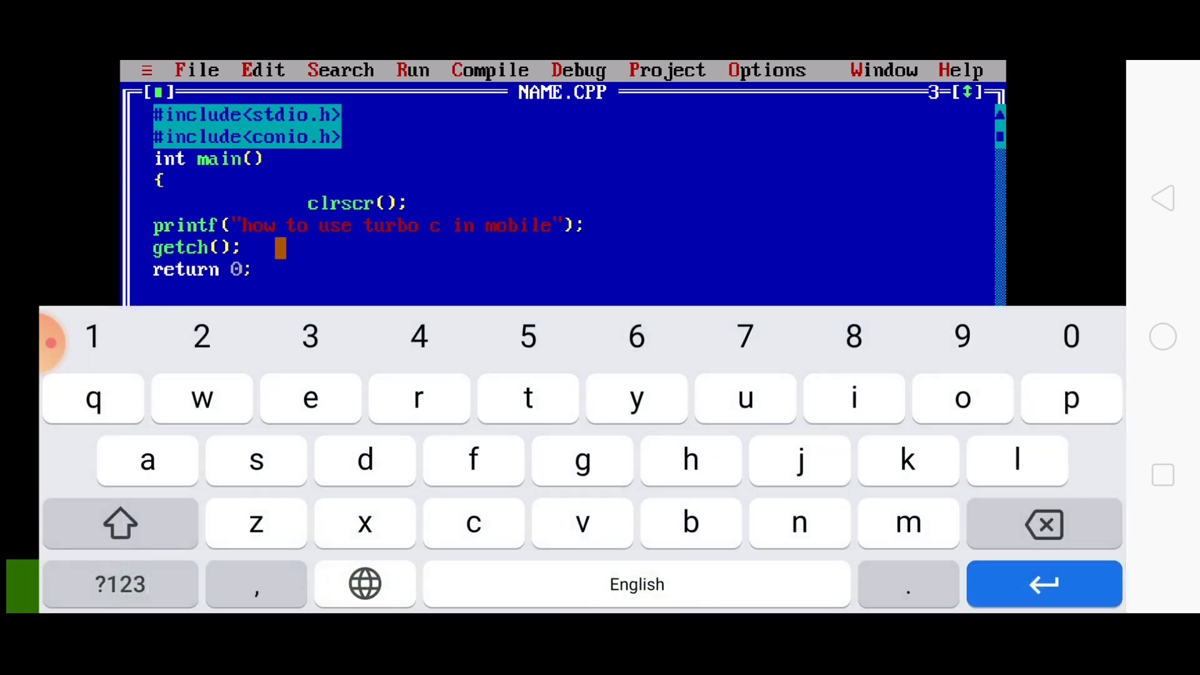
pyautogui.click(1162, 198)
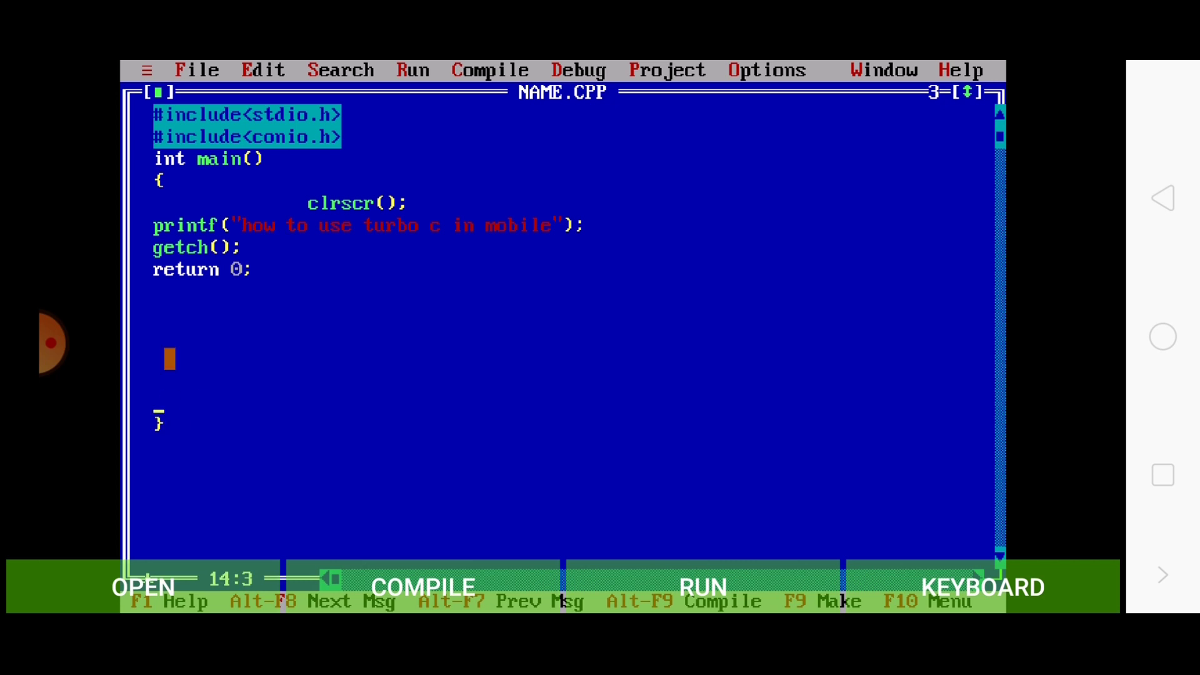
# Recompile the return 0; version of NAME.CPP successfully
pyautogui.click(468, 71)
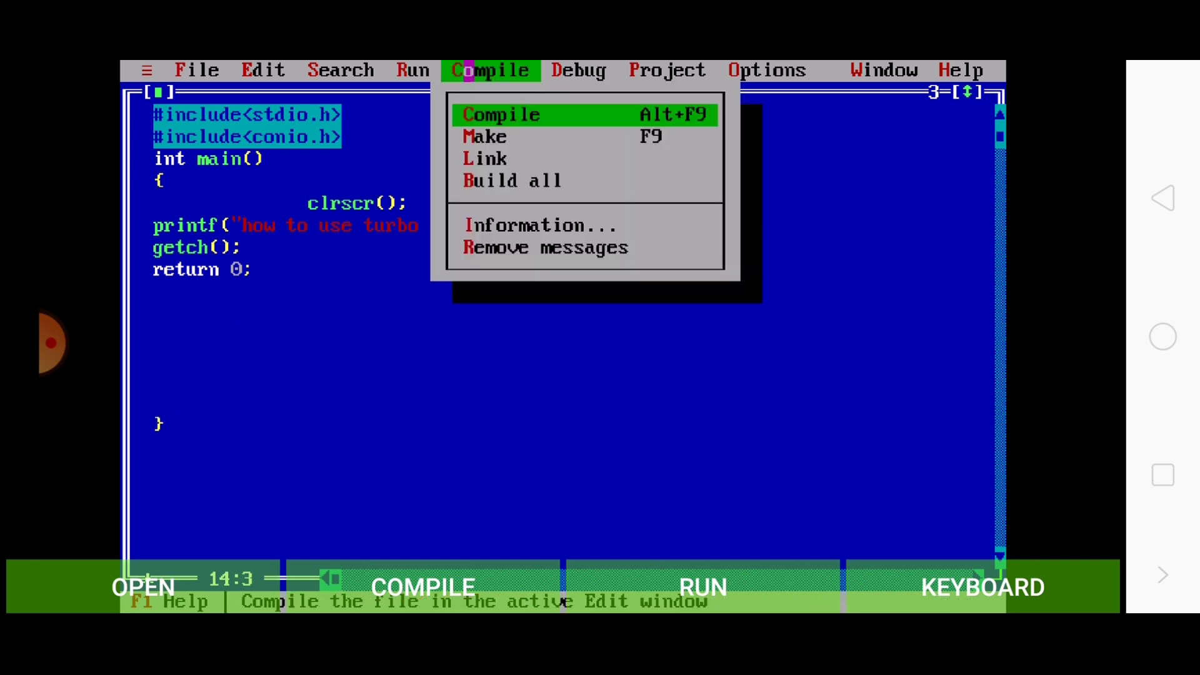
pyautogui.click(524, 115)
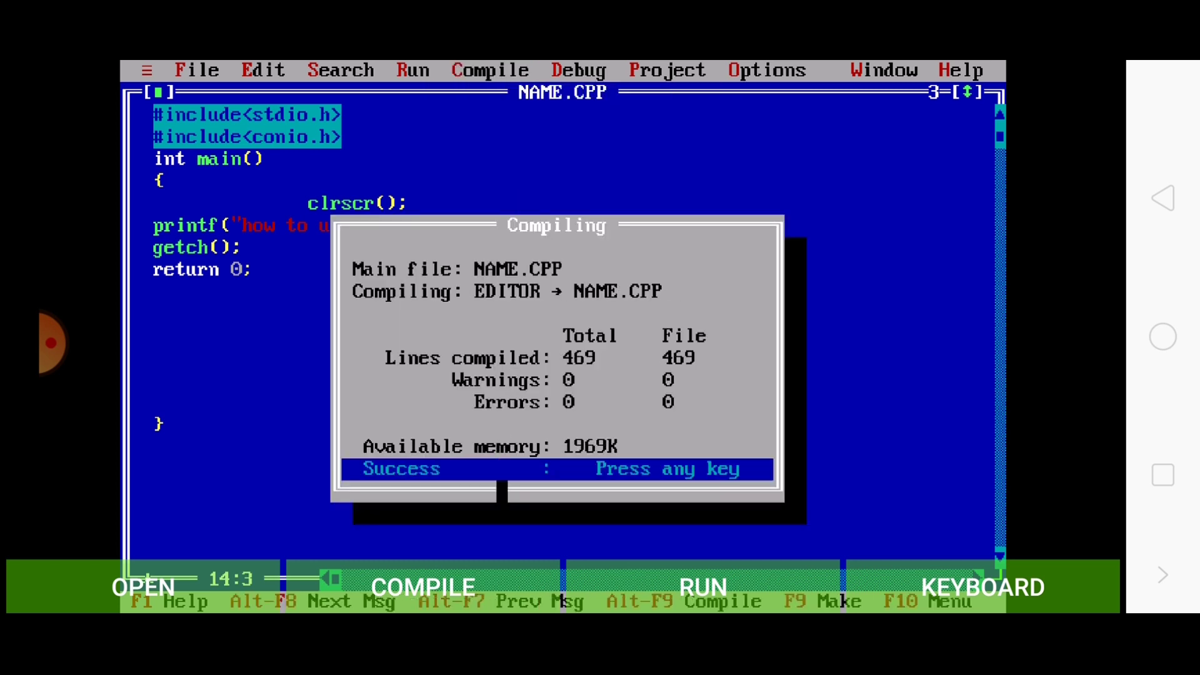
pyautogui.click(502, 492)
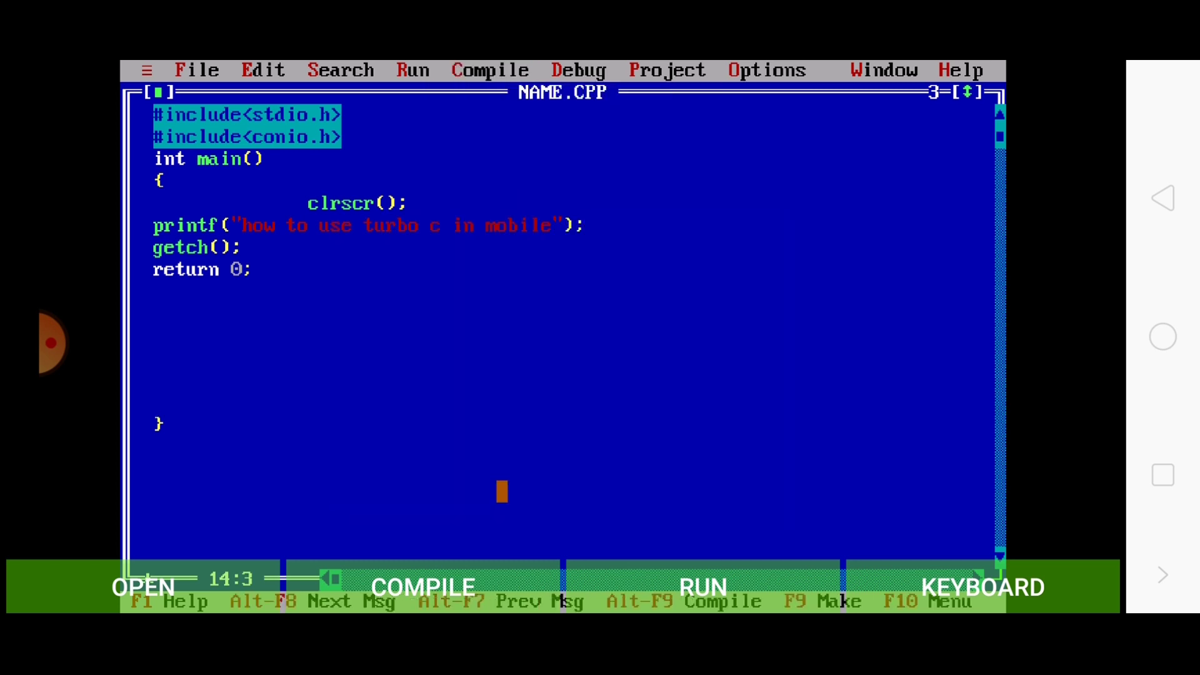
# Run the program showing 'how to use turbo c in mobile', then return to the code
pyautogui.click(424, 70)
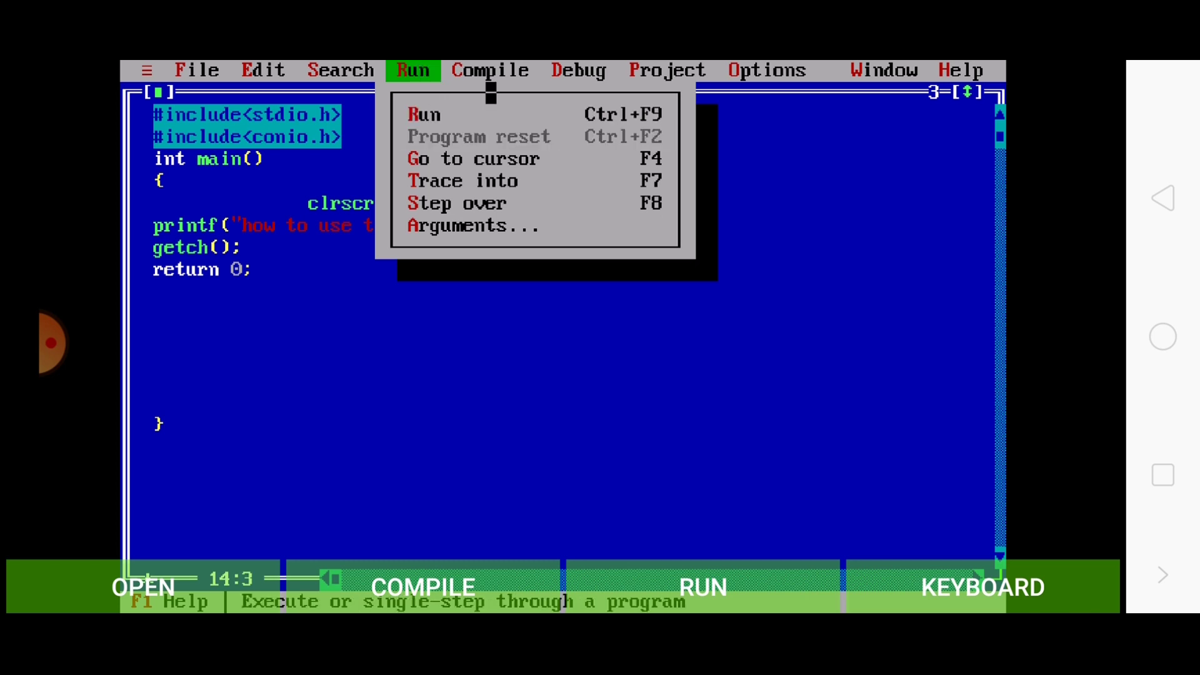
pyautogui.click(498, 114)
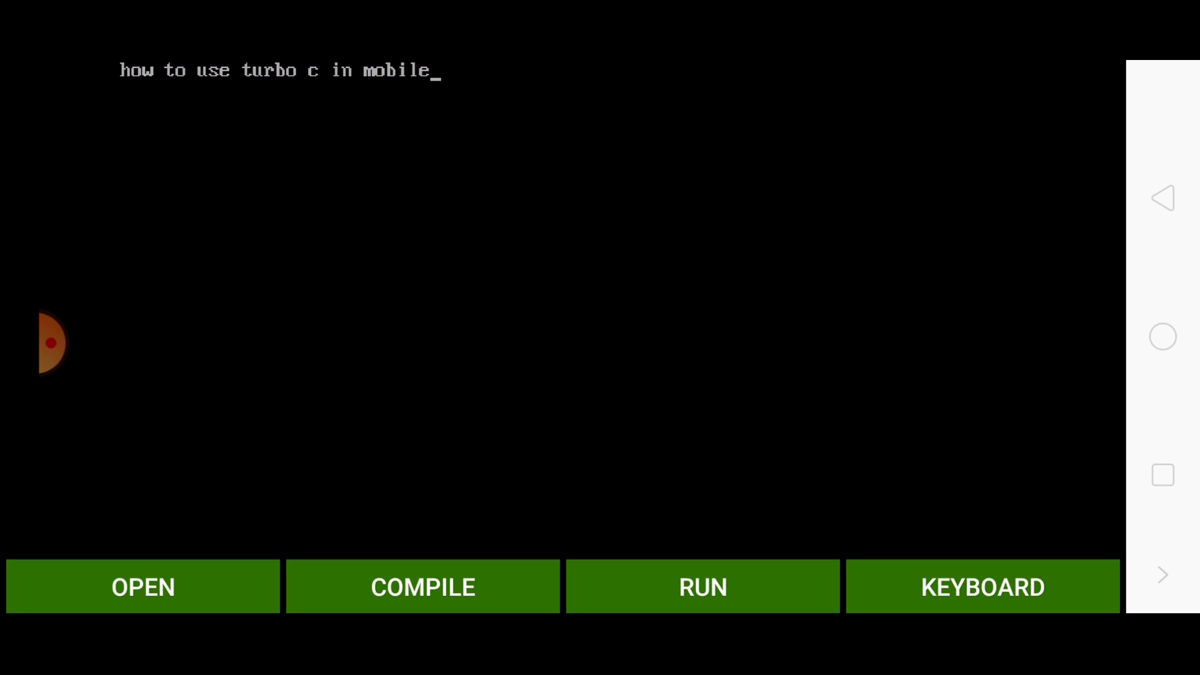
pyautogui.click(983, 588)
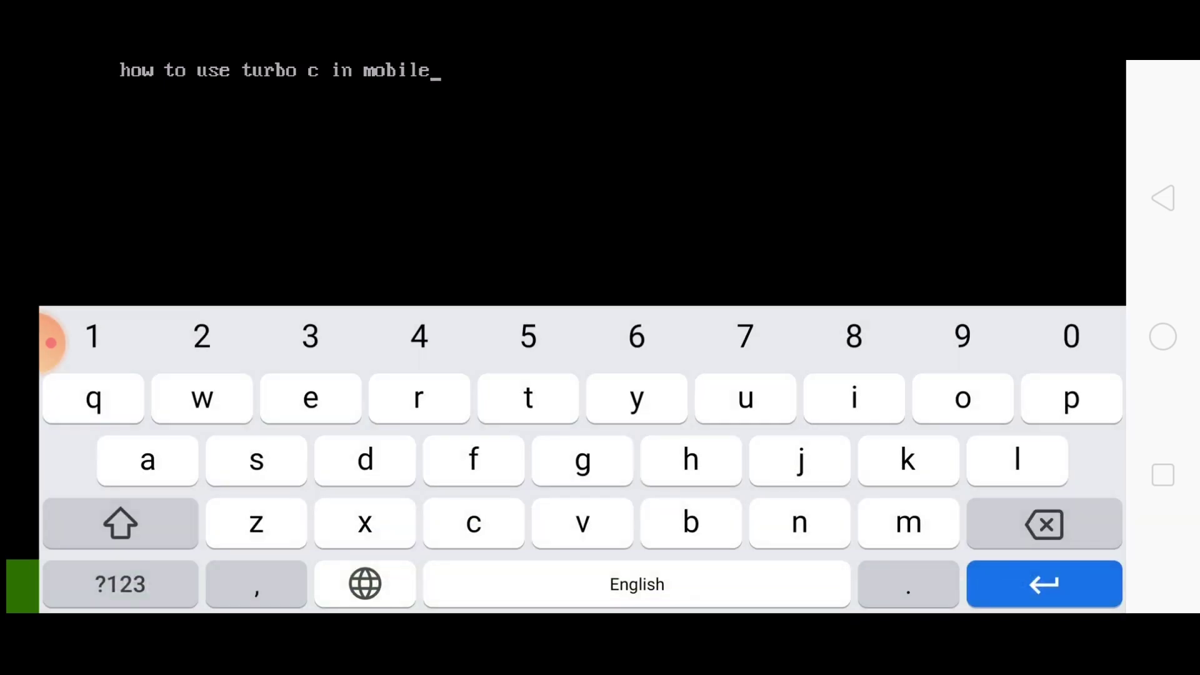
pyautogui.press('Return')
pyautogui.click(1163, 198)
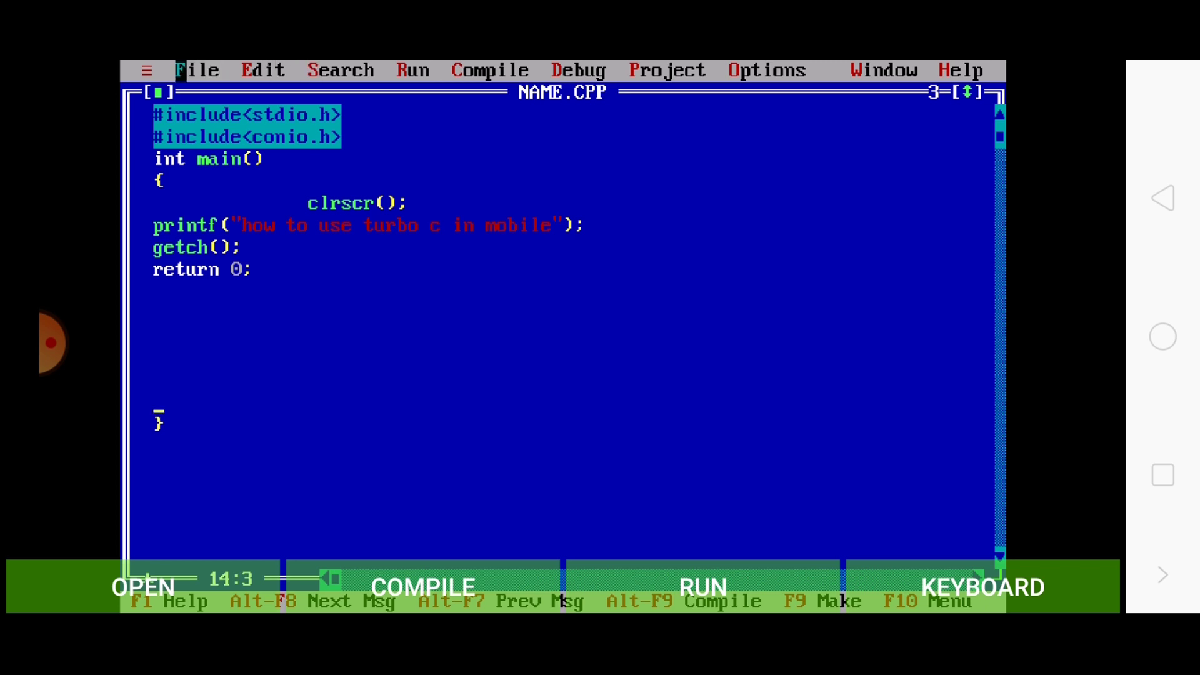
pyautogui.click(190, 70)
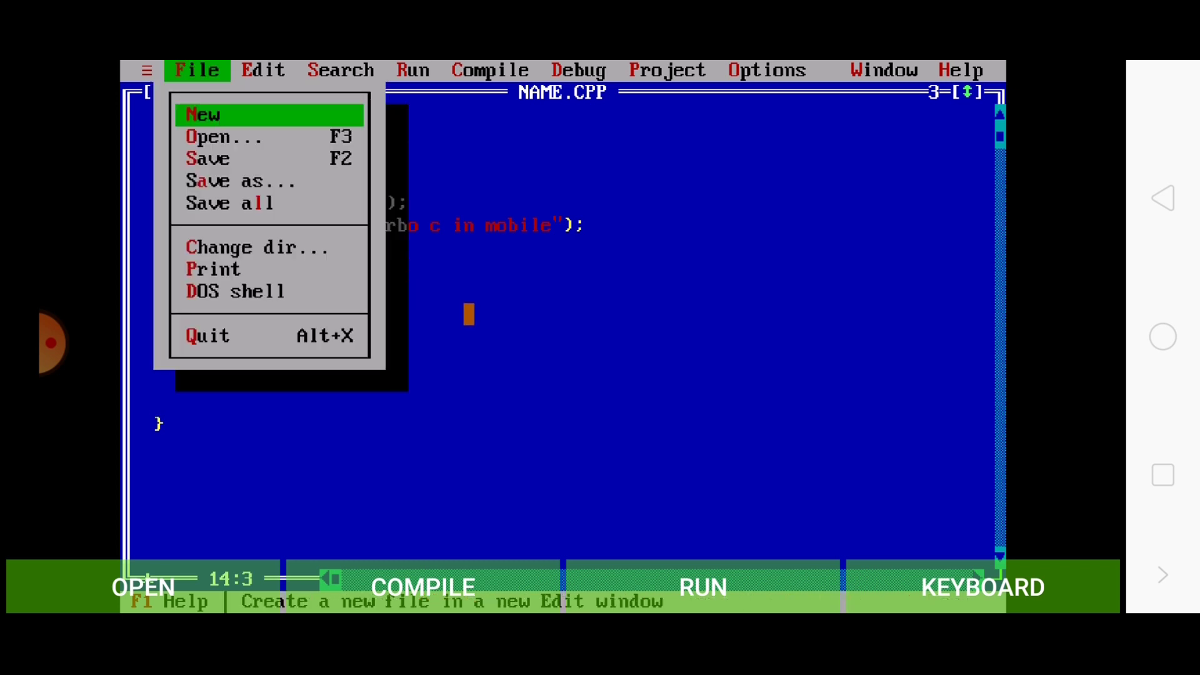
pyautogui.click(470, 314)
pyautogui.click(202, 71)
pyautogui.click(269, 158)
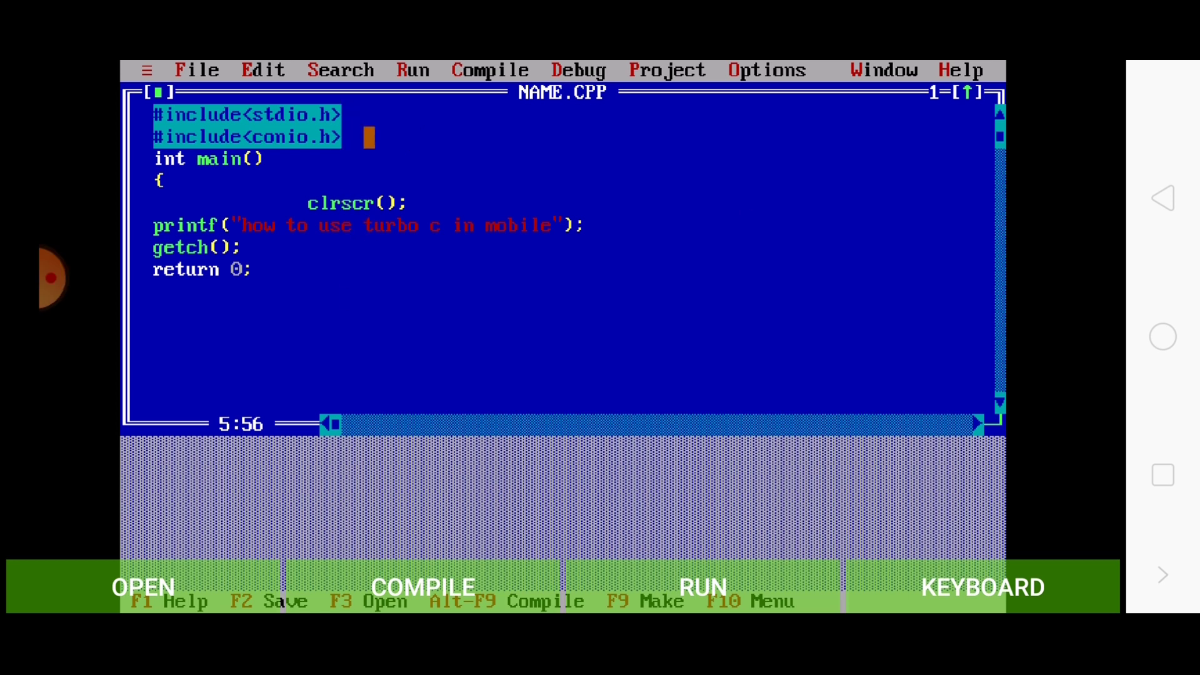
# Erase the #include<conio.h> text from line 2, leaving that line blank
pyautogui.click(369, 138)
pyautogui.click(983, 587)
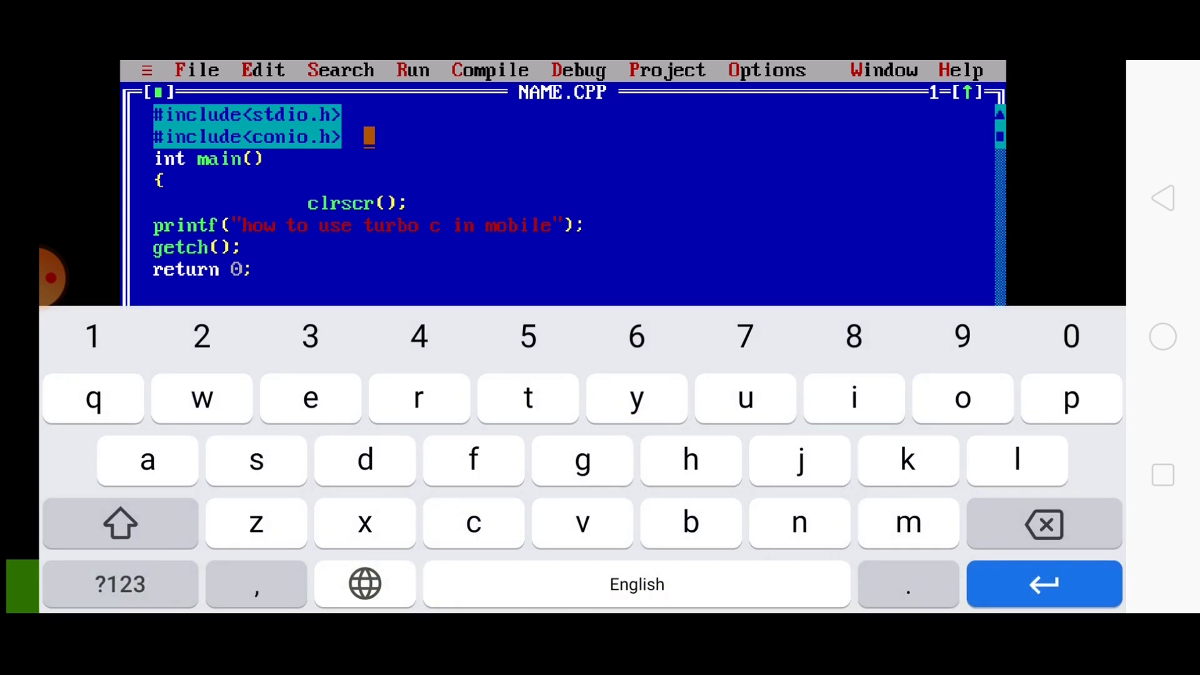
pyautogui.press('BackSpace')
pyautogui.press('BackSpace')
pyautogui.press('BackSpace')
pyautogui.press('BackSpace')
pyautogui.press('BackSpace')
pyautogui.press('BackSpace')
pyautogui.press('BackSpace')
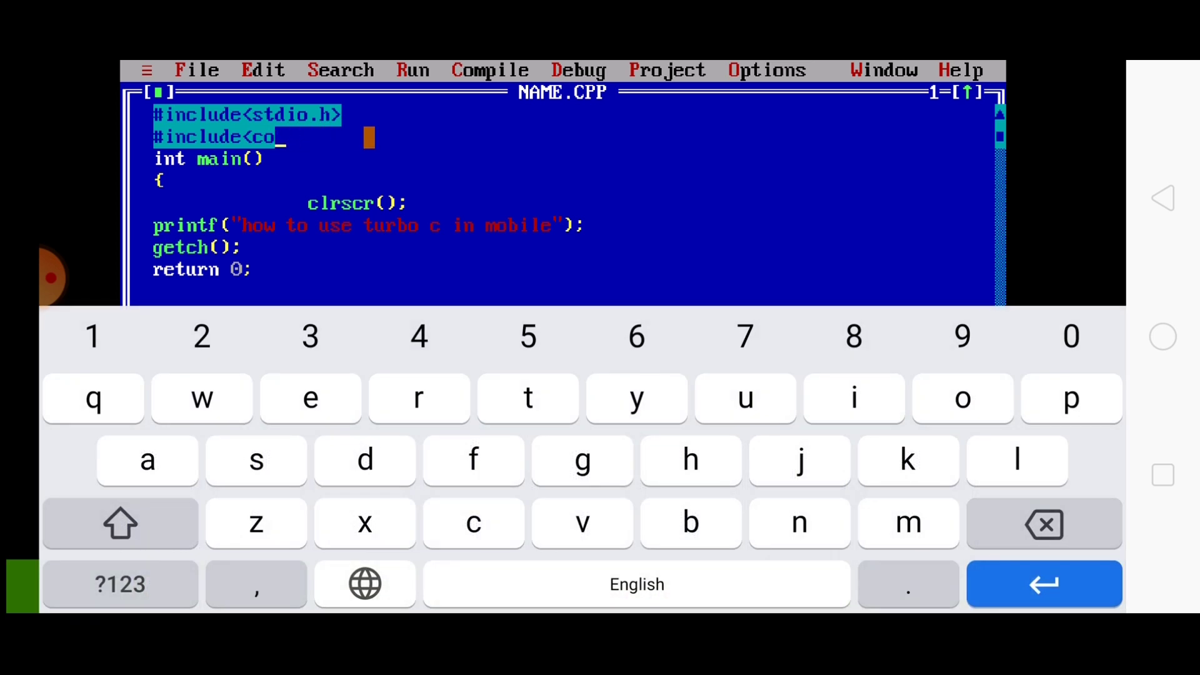
pyautogui.press('BackSpace')
pyautogui.press('BackSpace')
pyautogui.press('BackSpace')
pyautogui.press('BackSpace')
pyautogui.press('BackSpace')
pyautogui.press('BackSpace')
pyautogui.press('BackSpace')
pyautogui.press('BackSpace')
pyautogui.press('BackSpace')
pyautogui.press('BackSpace')
pyautogui.press('BackSpace')
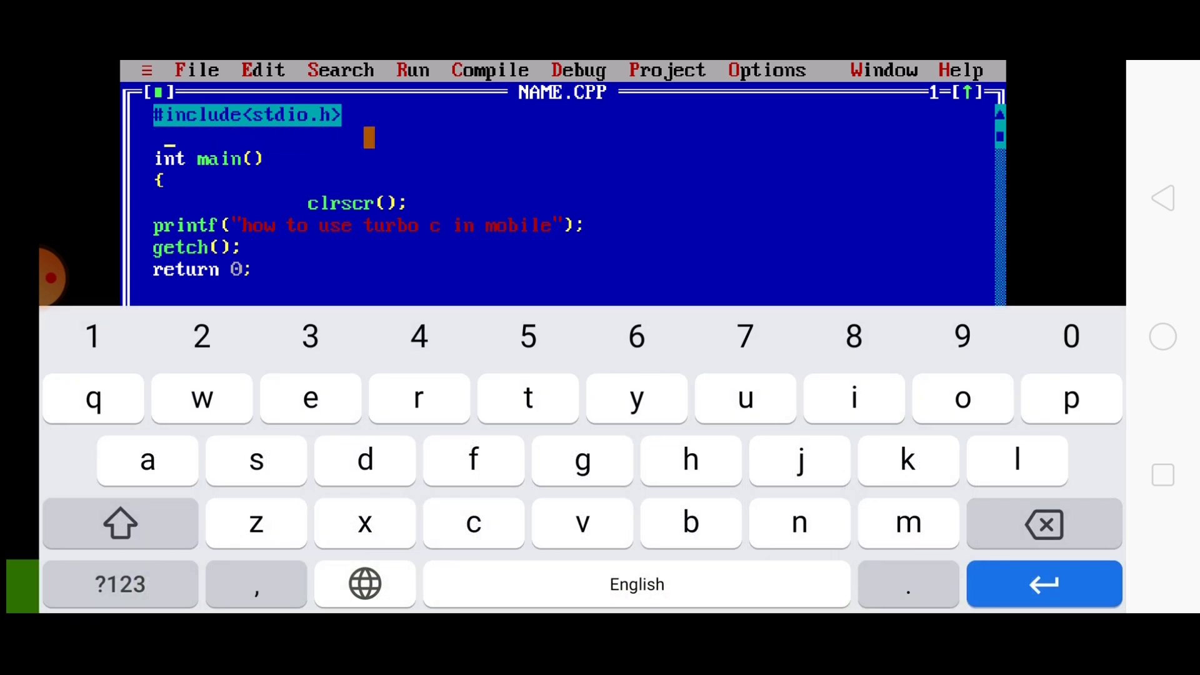
pyautogui.click(1163, 198)
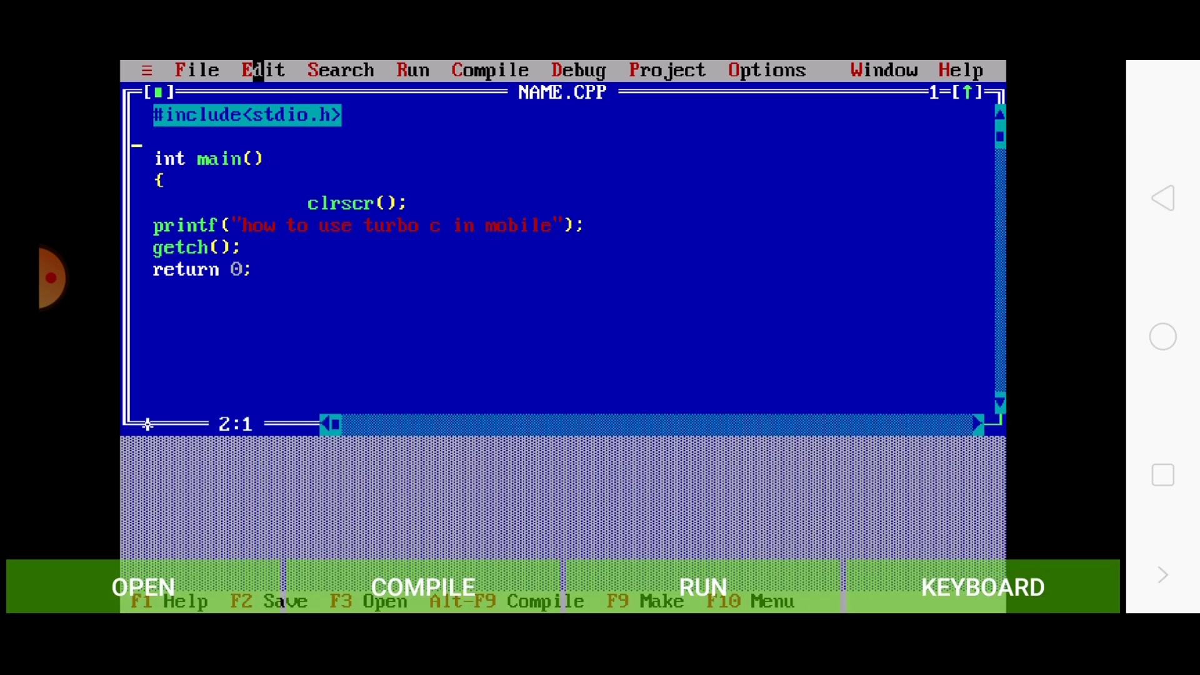
# Compile without conio.h to get the clrscr and getch prototype errors, then refocus the editor
pyautogui.click(470, 71)
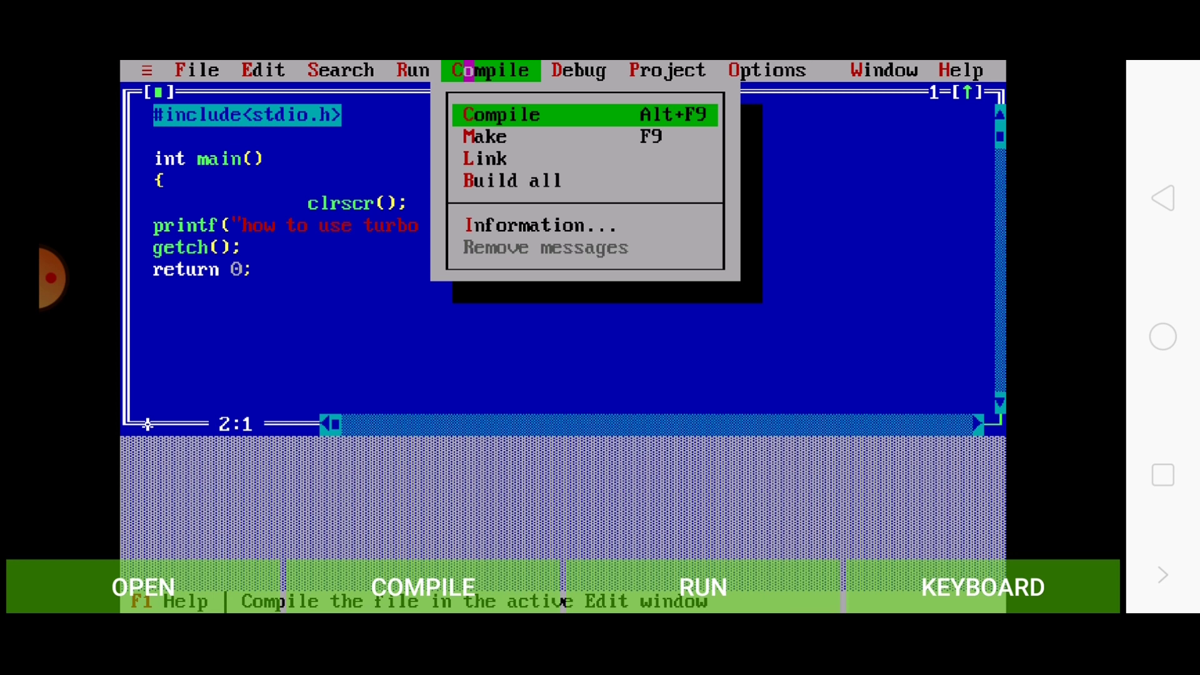
pyautogui.click(507, 115)
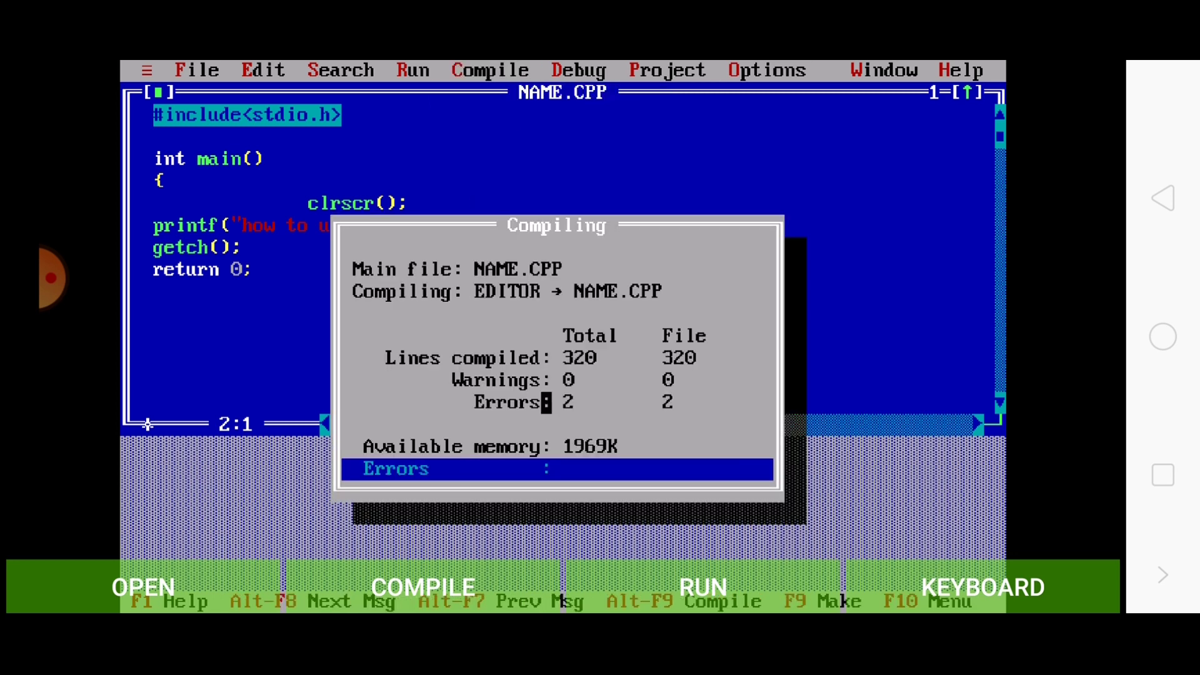
pyautogui.click(547, 402)
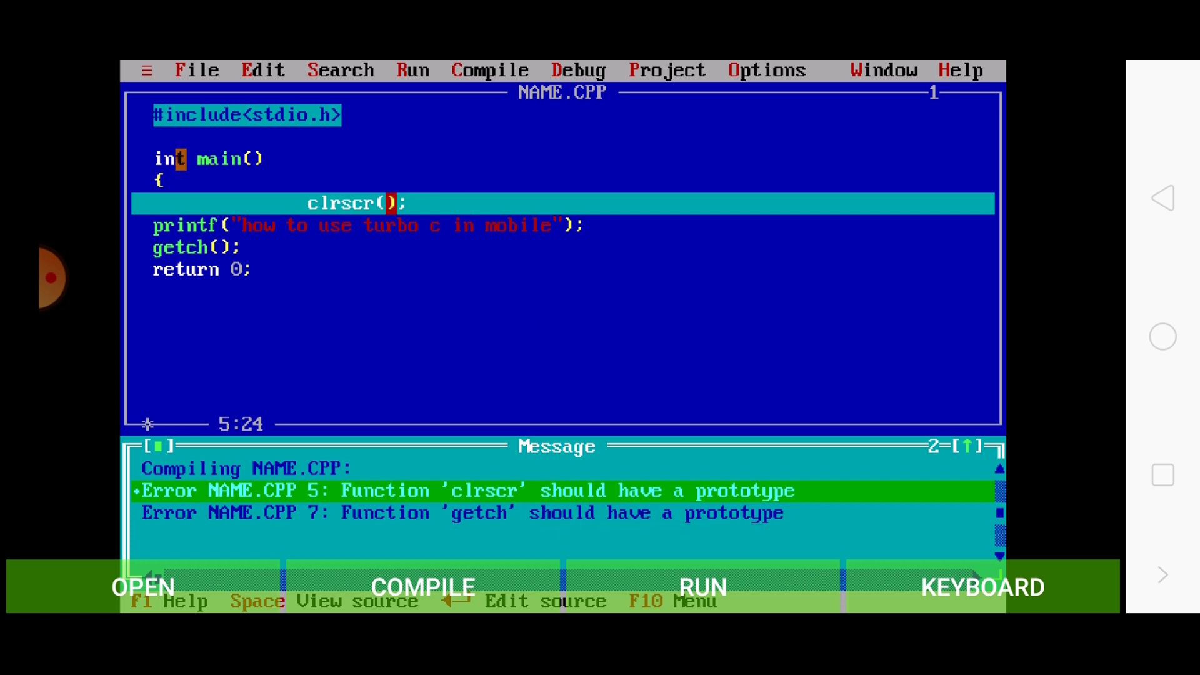
pyautogui.click(159, 137)
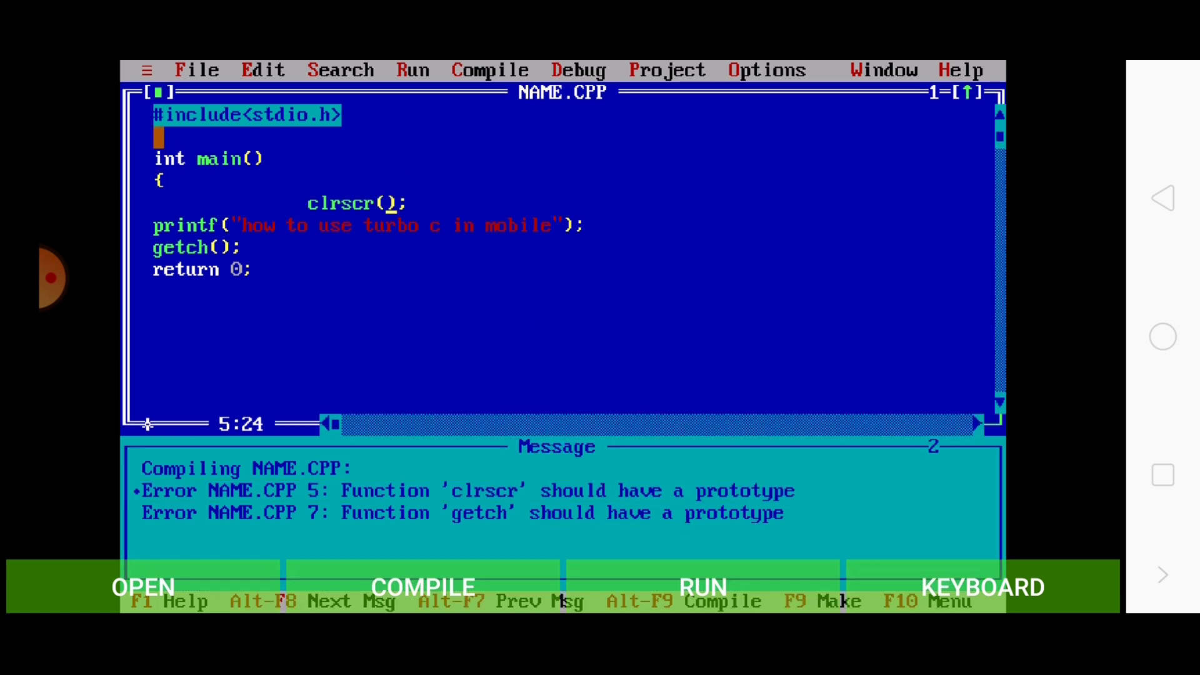
pyautogui.click(983, 587)
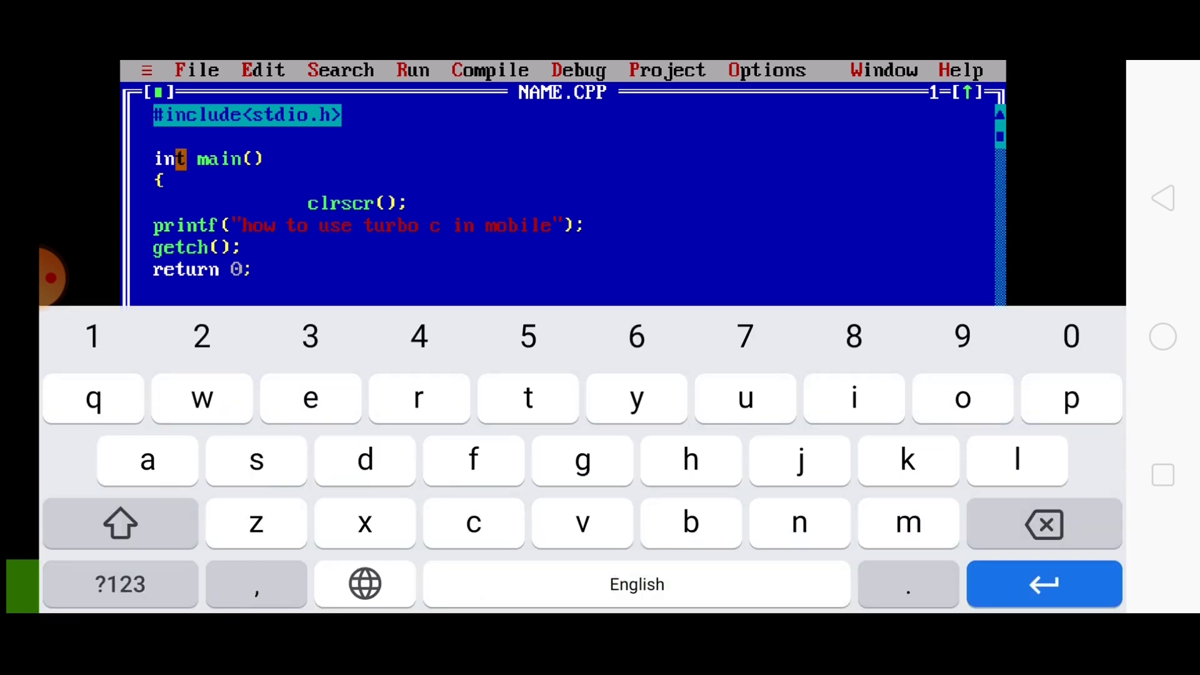
# Type #include<conio.h> back onto the blank line 2
pyautogui.moveTo(181, 158)
pyautogui.mouseDown()
pyautogui.moveTo(159, 115)
pyautogui.moveTo(158, 137)
pyautogui.mouseUp()
pyautogui.click(121, 585)
pyautogui.write('#')
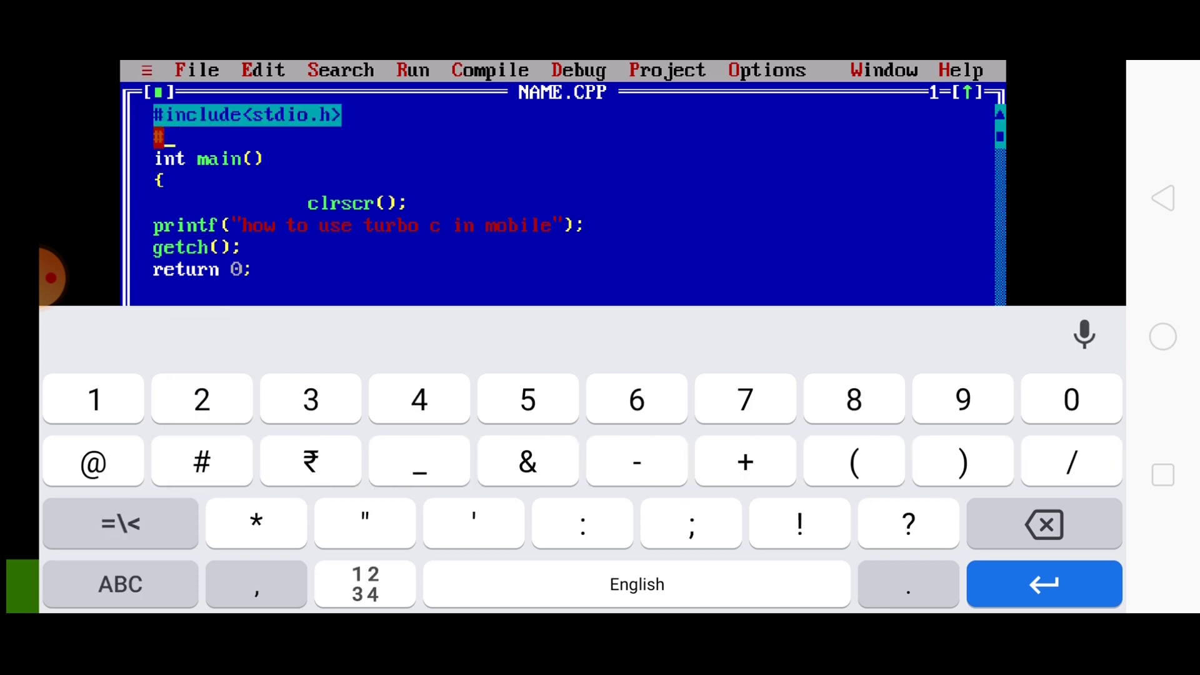
pyautogui.click(120, 584)
pyautogui.write('in')
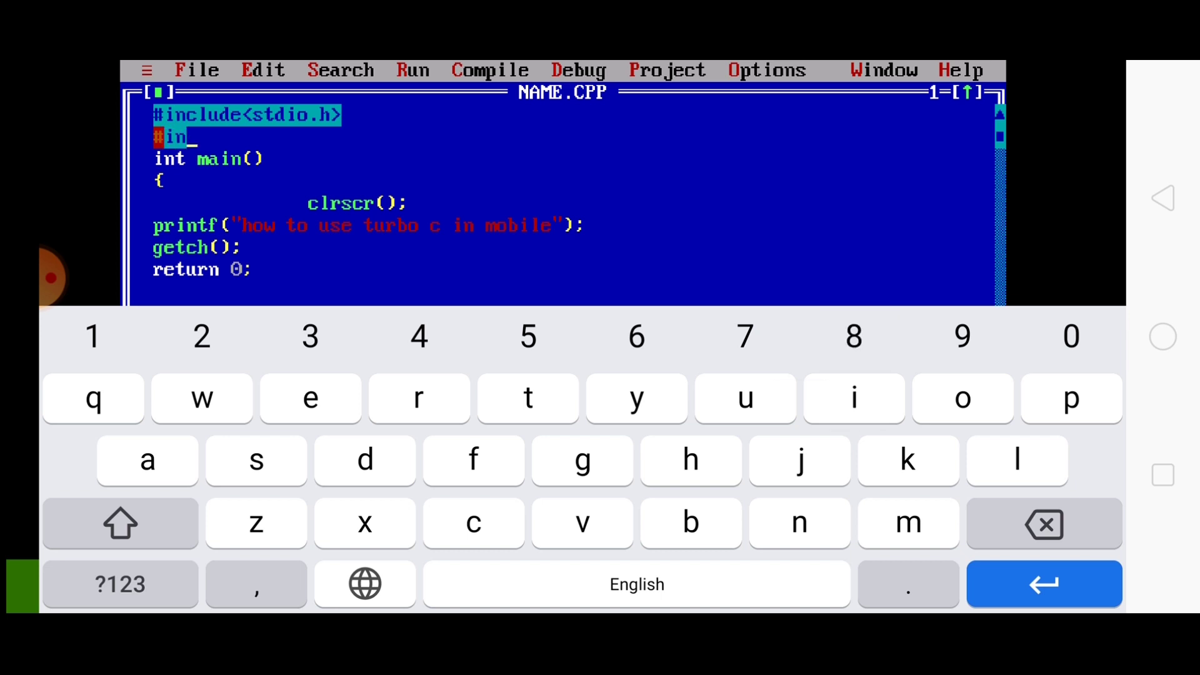
pyautogui.write('clu')
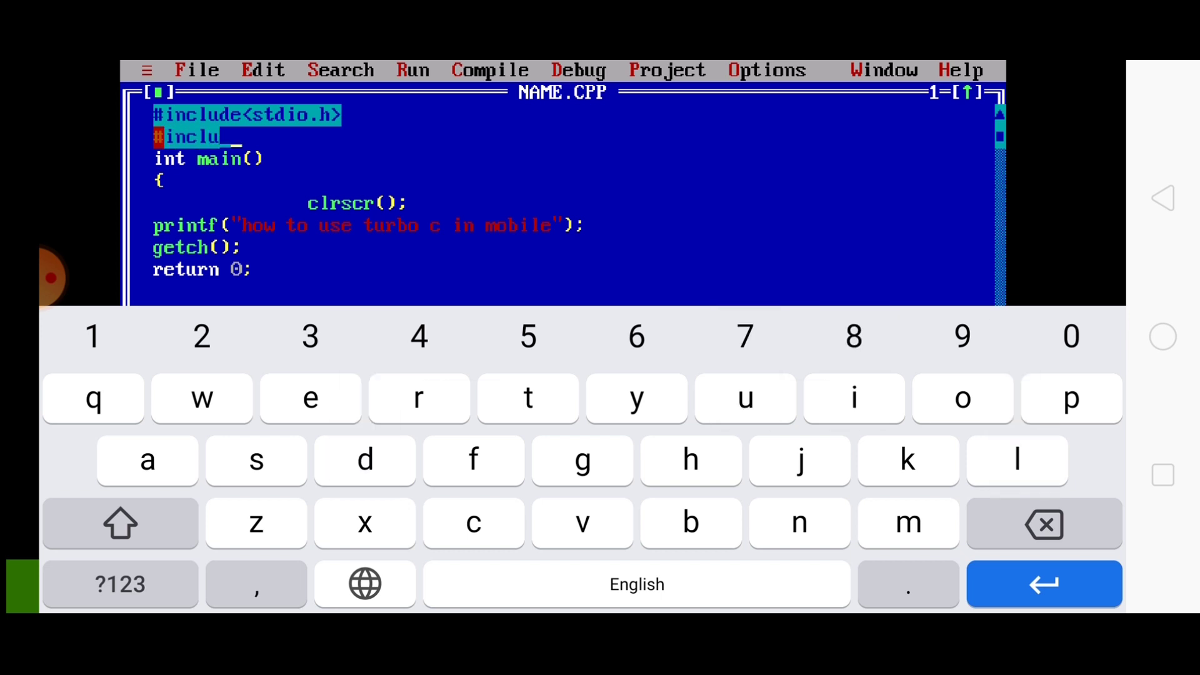
pyautogui.write('de')
pyautogui.click(120, 584)
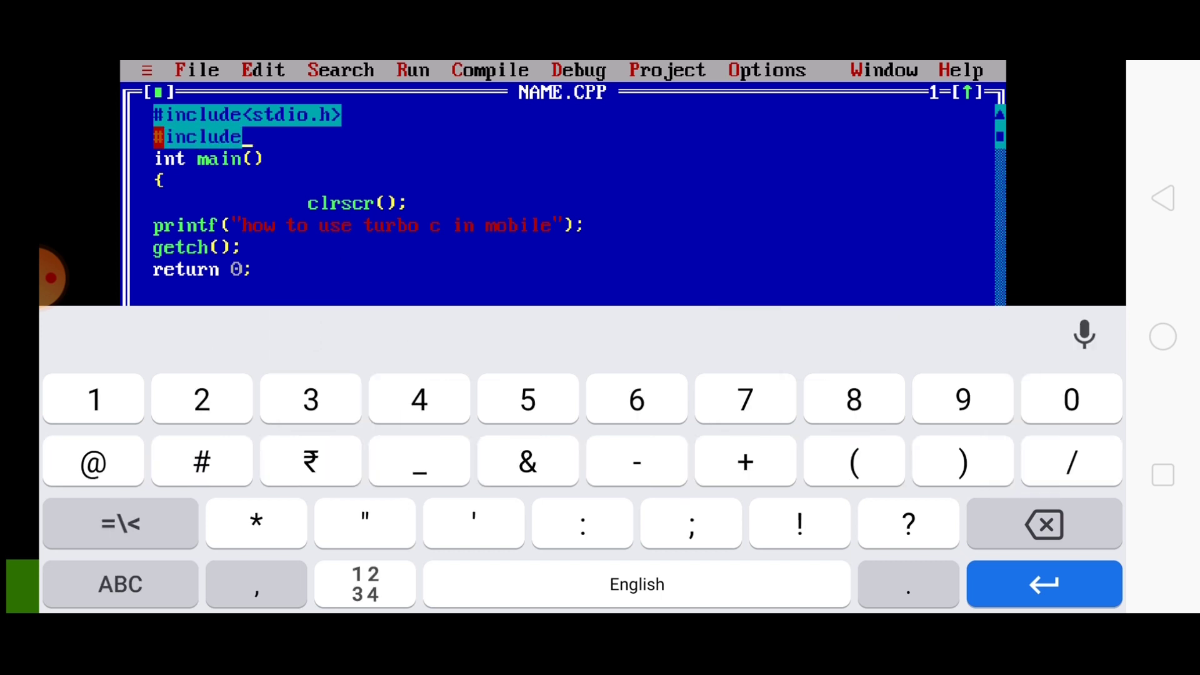
pyautogui.click(120, 523)
pyautogui.write('<c')
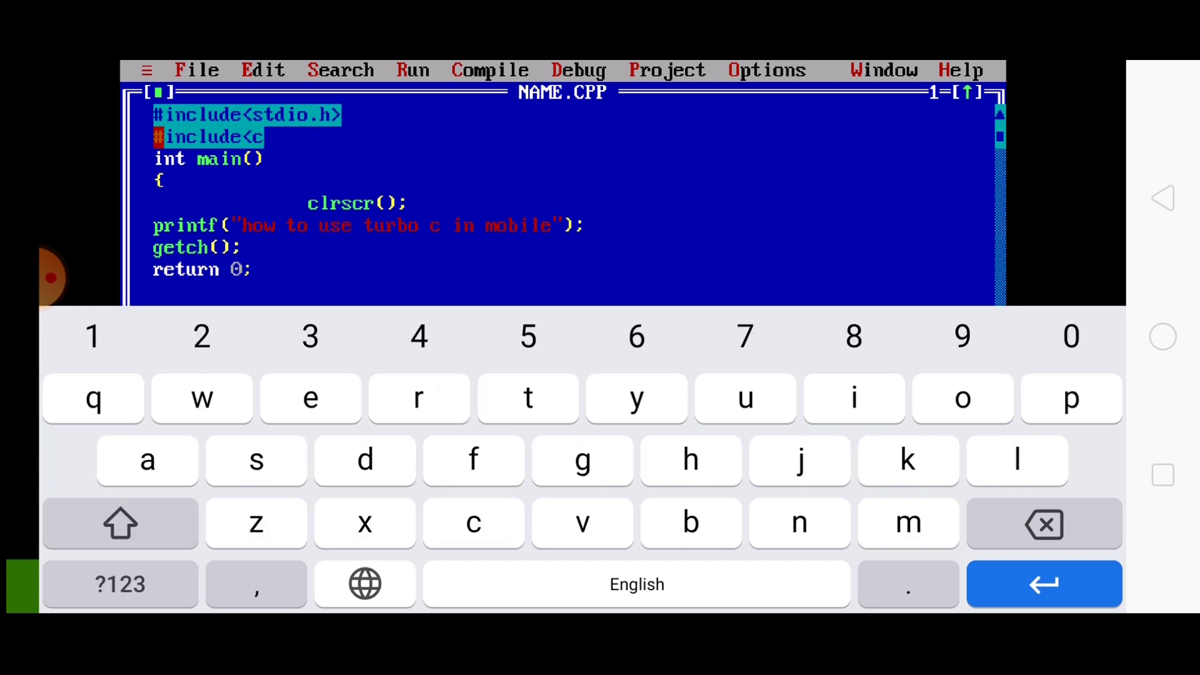
pyautogui.write('oni')
pyautogui.write('o.h')
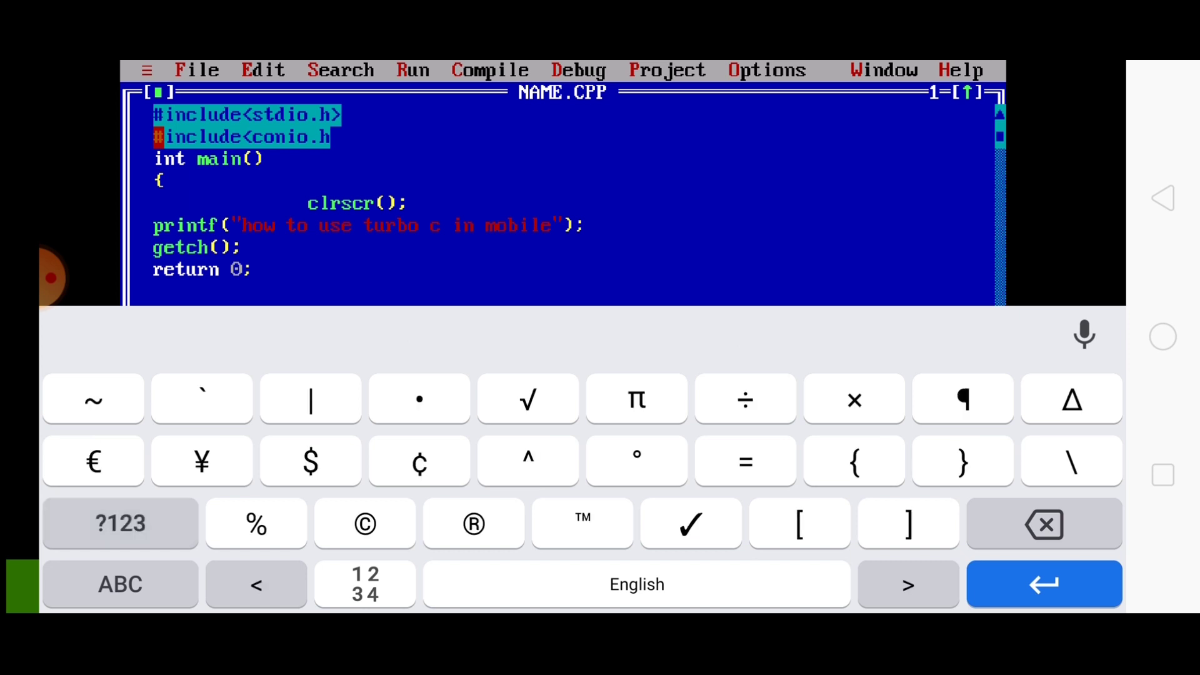
pyautogui.write('>')
pyautogui.click(1164, 198)
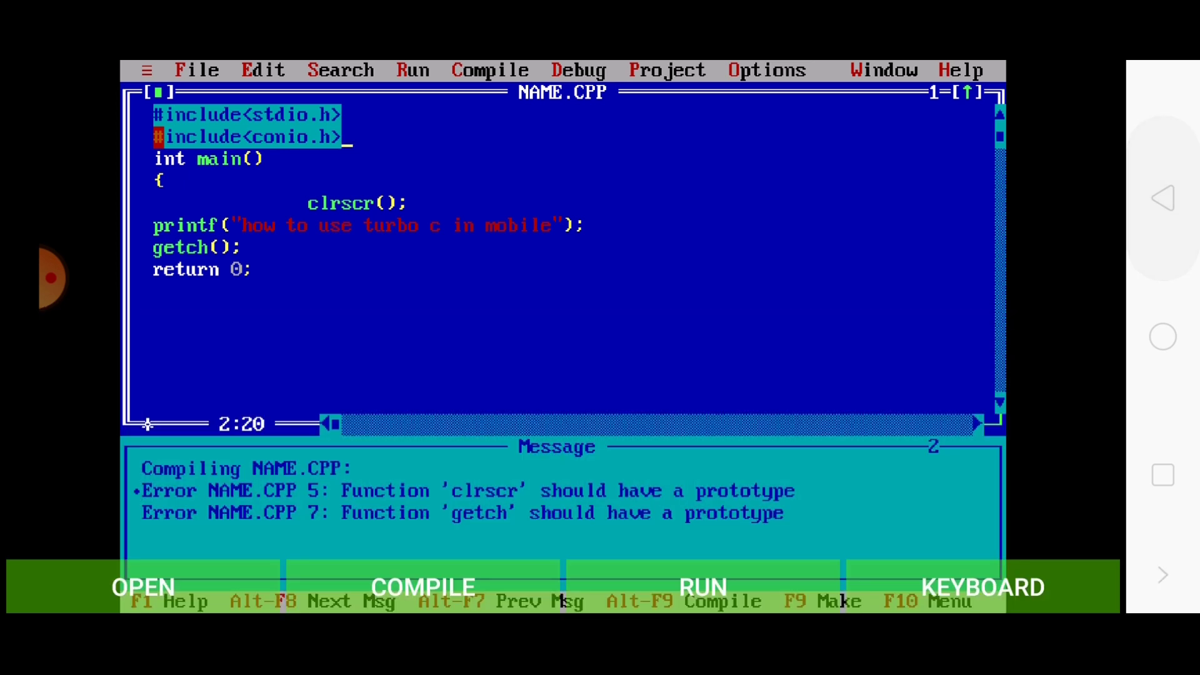
# Recompile NAME.CPP with 0 errors and 0 warnings, then maximise the code window
pyautogui.click(490, 71)
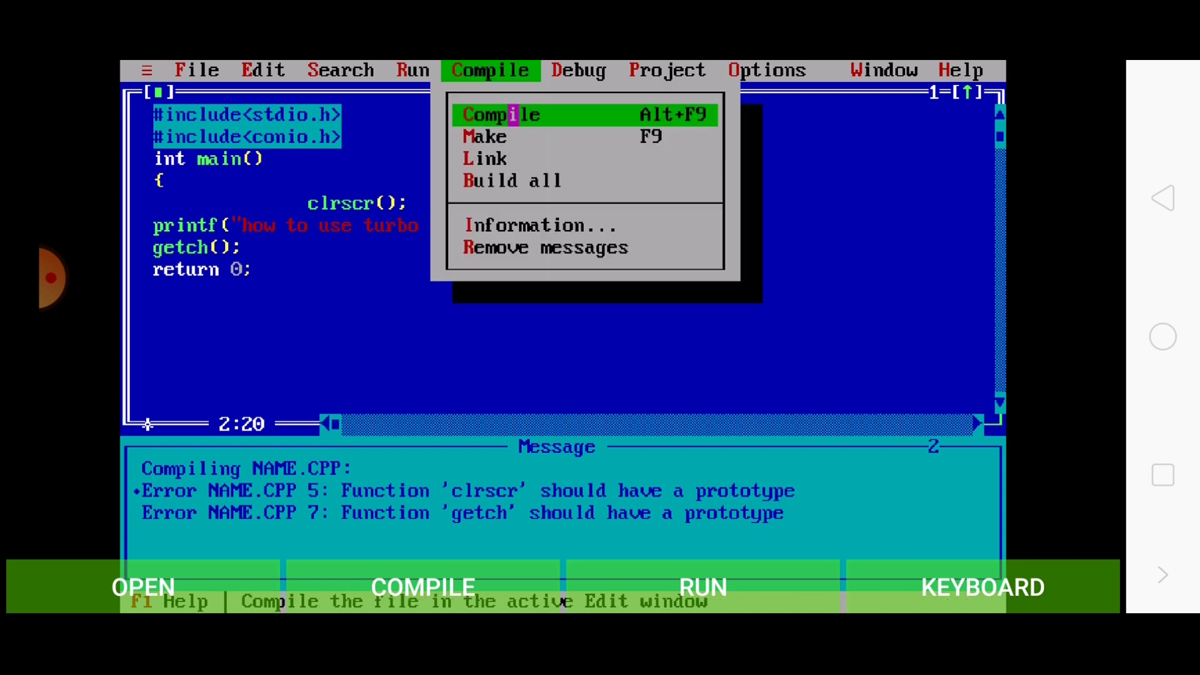
pyautogui.click(512, 115)
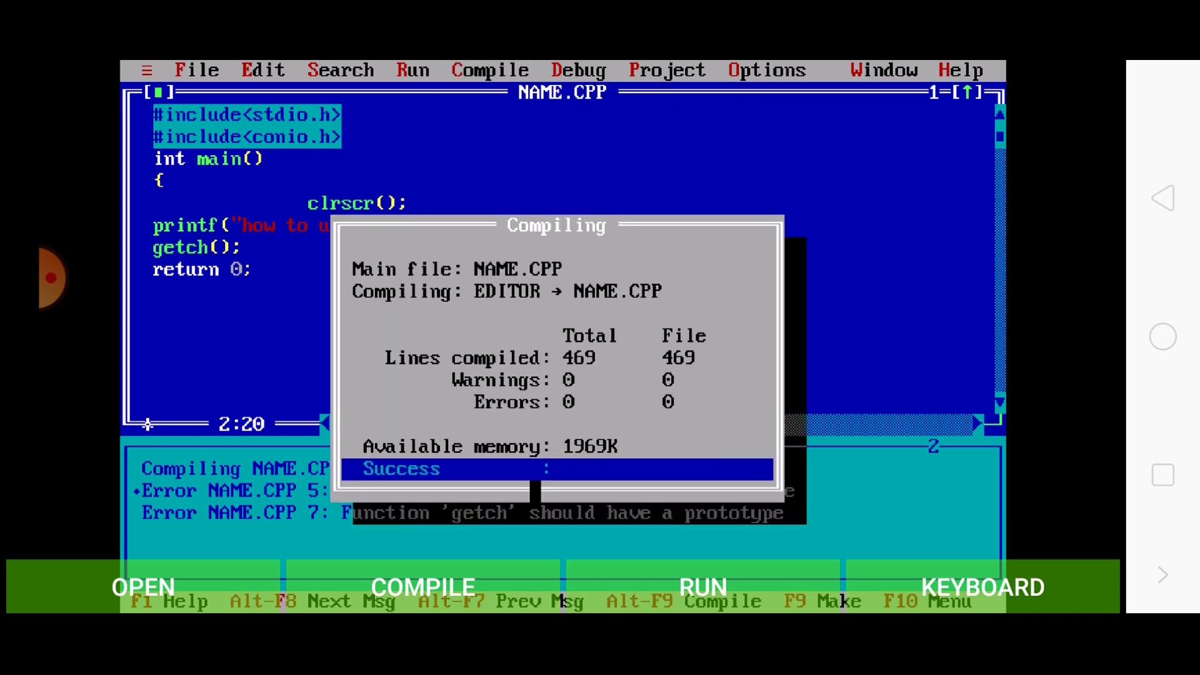
pyautogui.click(535, 470)
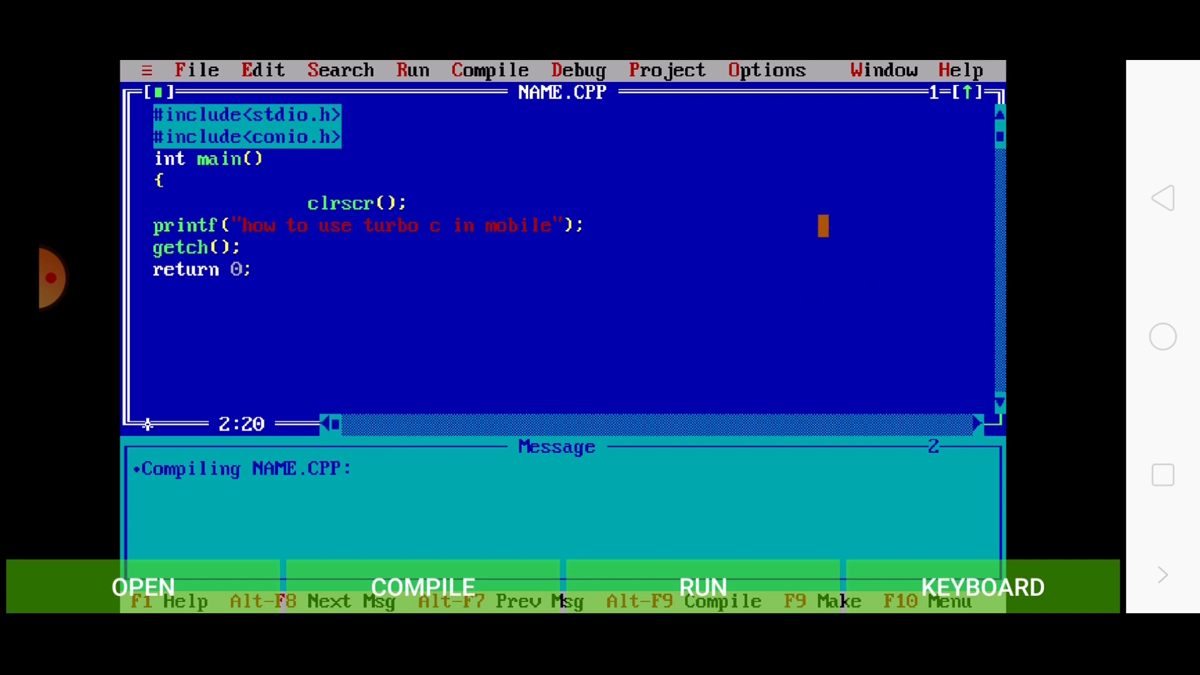
pyautogui.click(967, 92)
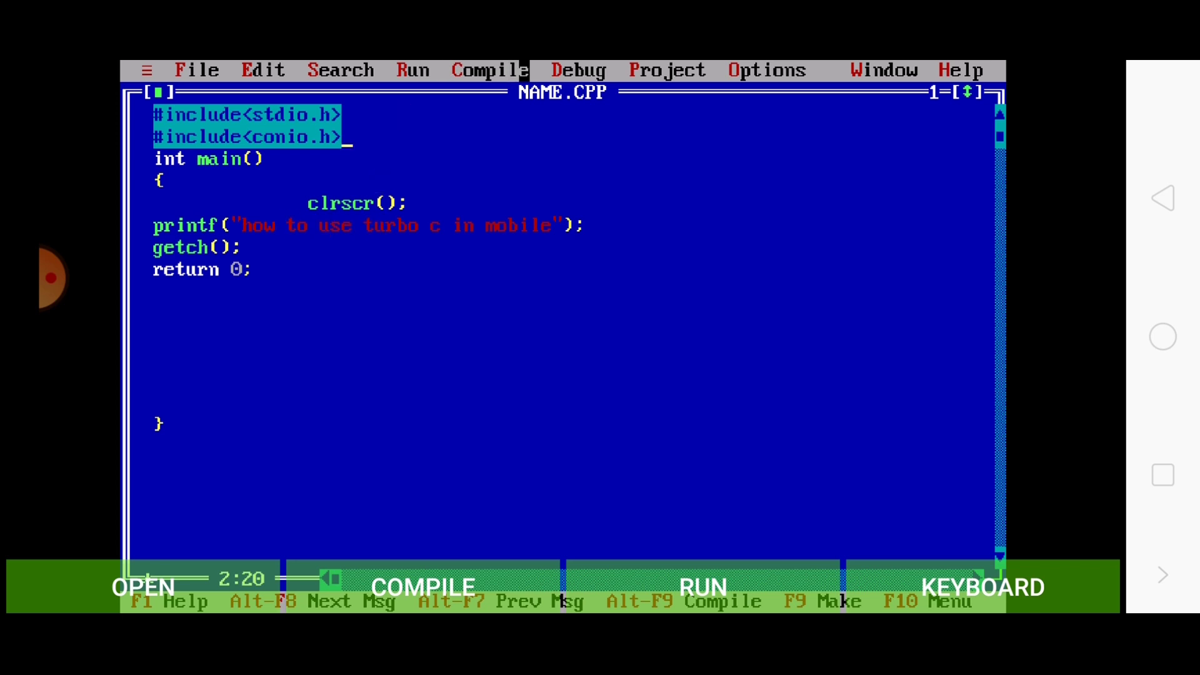
# Open the File menu over the NAME.CPP code
pyautogui.click(201, 70)
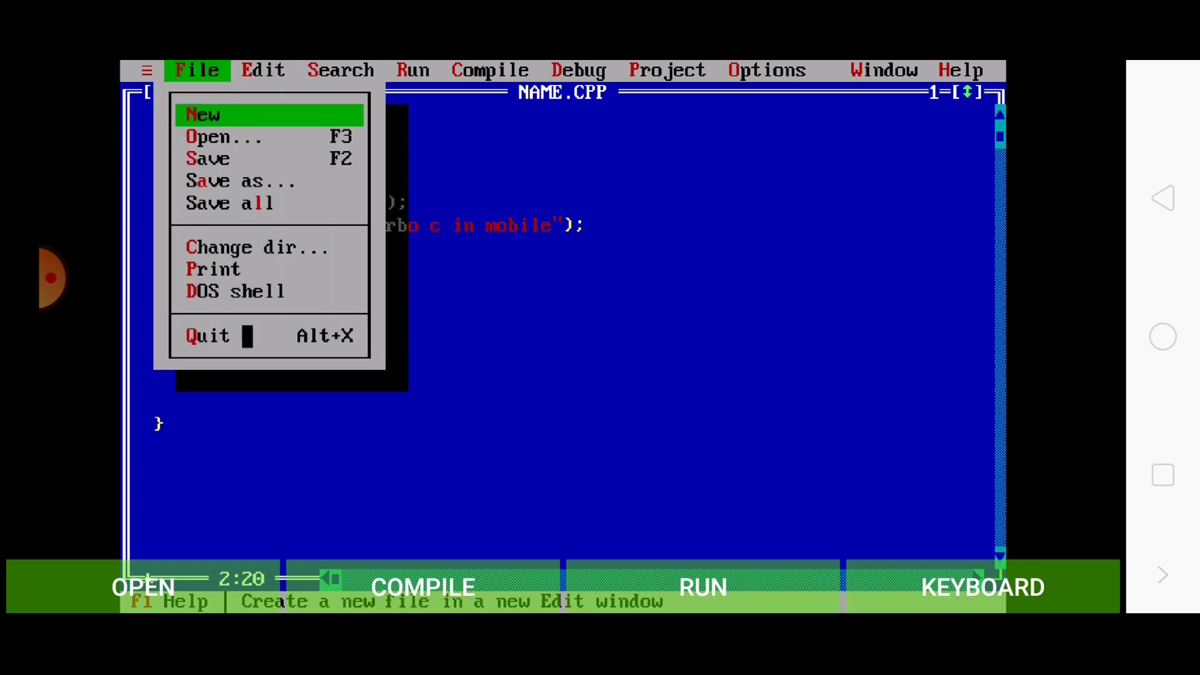